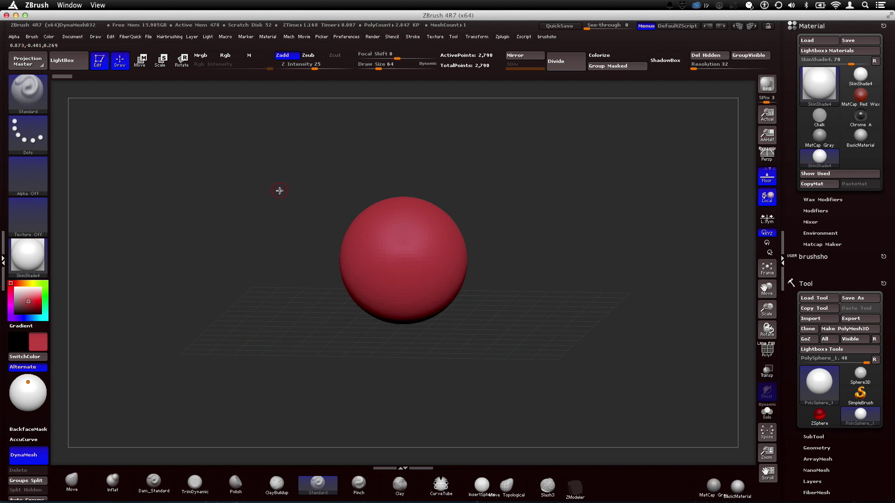
pyautogui.moveTo(307, 182); pyautogui.dragTo(280, 224)
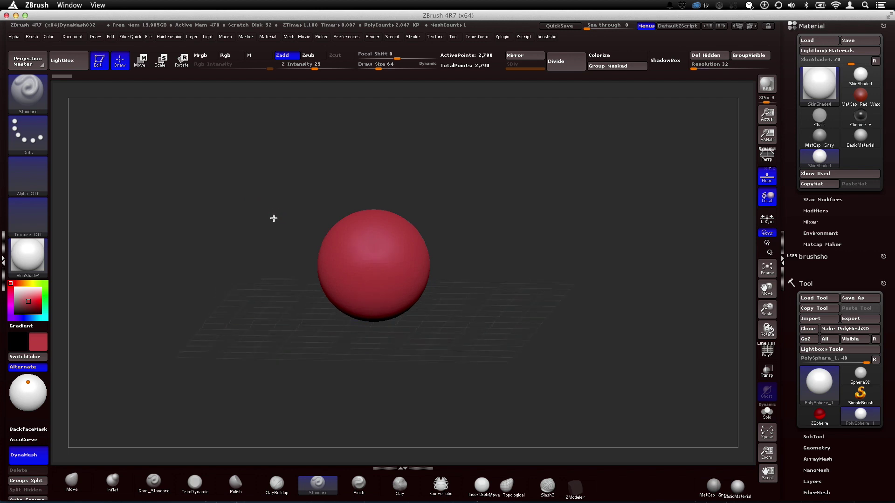
pyautogui.moveTo(249, 204)
pyautogui.keyDown('shift'); pyautogui.mouseDown()
pyautogui.moveTo(248, 188)
pyautogui.moveTo(259, 204)
pyautogui.mouseUp(); pyautogui.keyUp('shift')
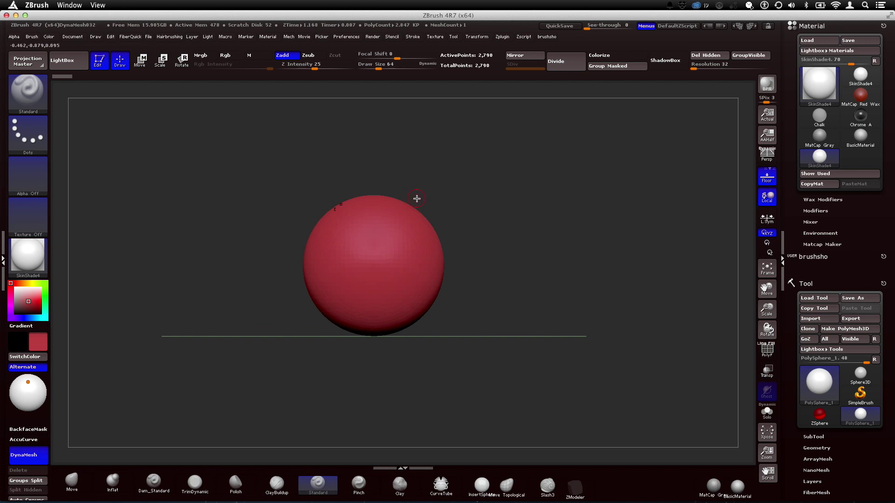
pyautogui.moveTo(510, 222)
pyautogui.keyDown('alt'); pyautogui.mouseDown()
pyautogui.moveTo(497, 194)
pyautogui.moveTo(495, 228)
pyautogui.mouseUp(); pyautogui.keyUp('alt')
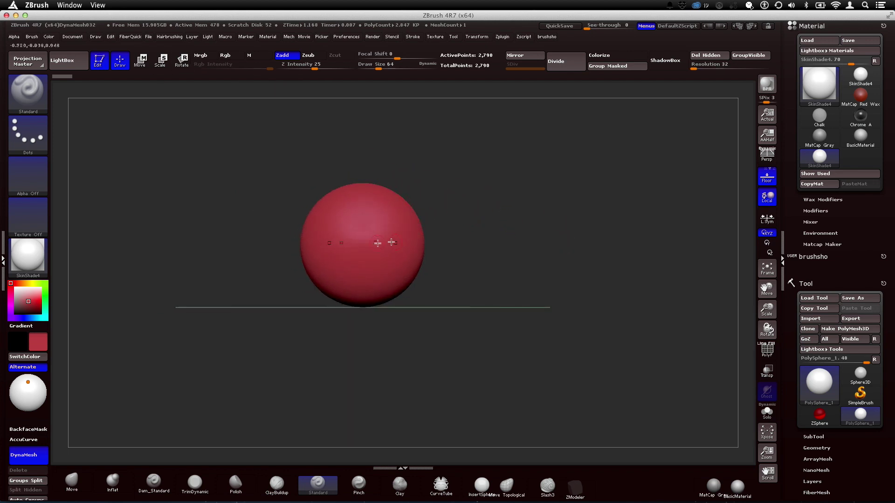
pyautogui.click(62, 60)
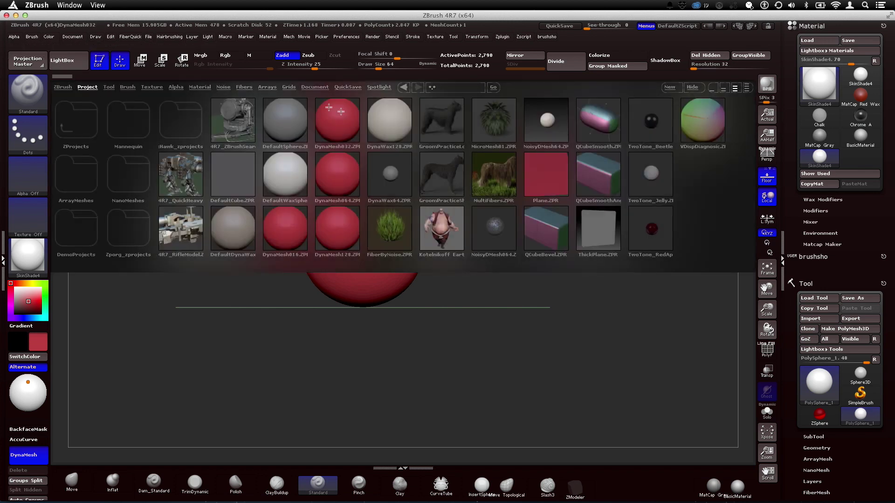
pyautogui.click(70, 64)
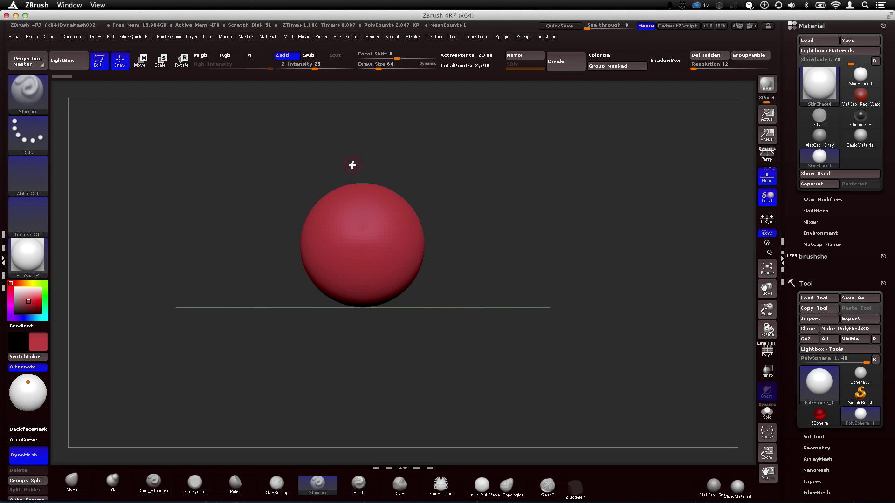
pyautogui.keyDown('alt'); pyautogui.moveTo(520, 216); pyautogui.dragTo(545, 266); pyautogui.keyUp('alt')
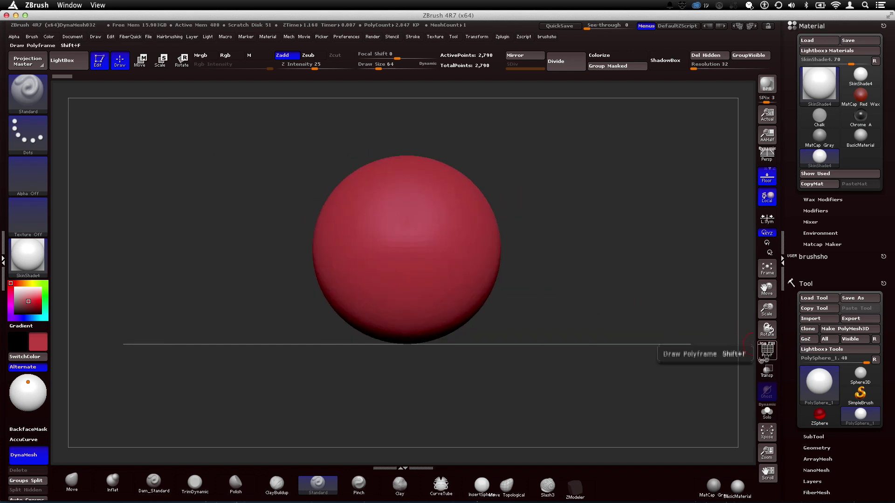
pyautogui.moveTo(519, 163)
pyautogui.mouseDown()
pyautogui.moveTo(578, 188)
pyautogui.moveTo(579, 211)
pyautogui.mouseUp()
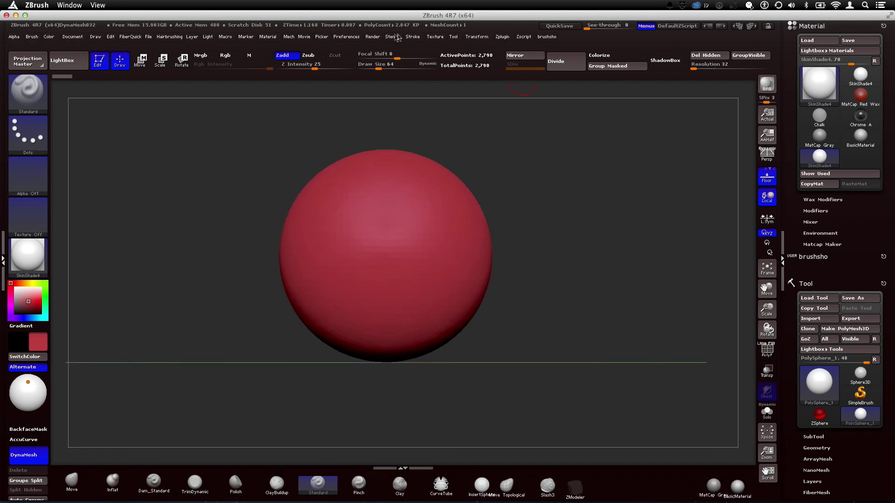
# Step: Restore the standard user interface layout
pyautogui.click(346, 37)
pyautogui.click(365, 71)
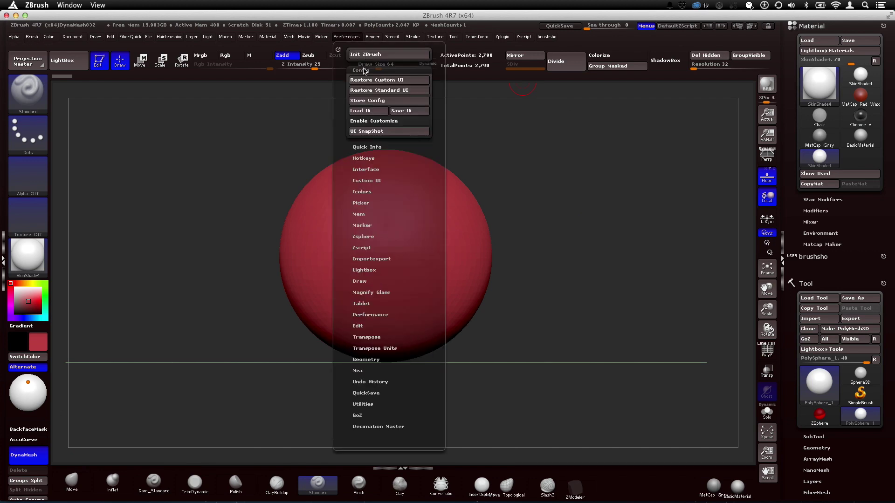
pyautogui.click(364, 92)
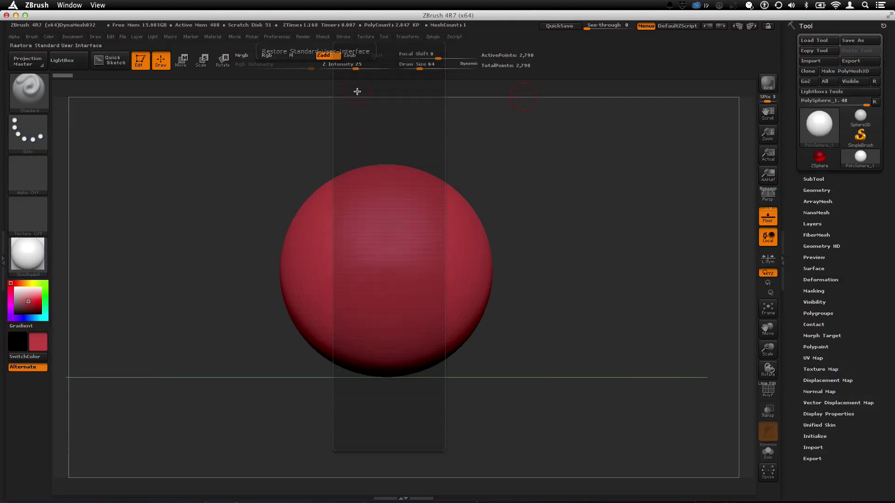
# Step: Turn on the polyframe display to show the sphere's wireframe
pyautogui.keyDown('alt'); pyautogui.moveTo(551, 230); pyautogui.dragTo(589, 252); pyautogui.keyUp('alt')
pyautogui.hotkey('shift', 'f')
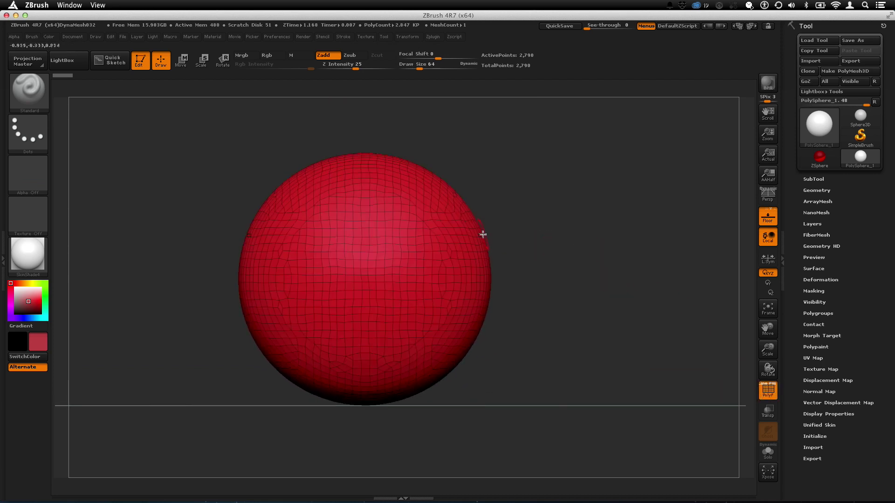
pyautogui.keyDown('alt'); pyautogui.moveTo(522, 283); pyautogui.dragTo(524, 208); pyautogui.keyUp('alt')
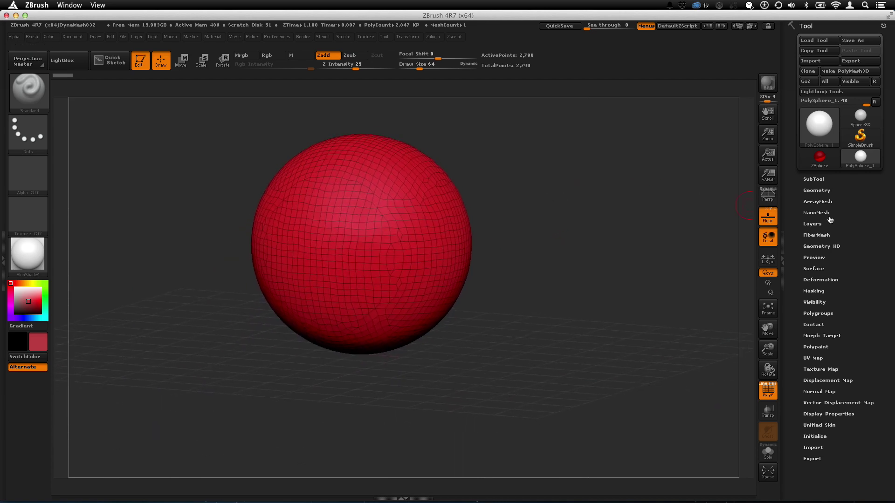
# Step: Divide the sphere's geometry to a second subdivision level, undoing and repeating the division to compare the active point counts
pyautogui.click(822, 191)
pyautogui.moveTo(845, 180); pyautogui.dragTo(847, 118)
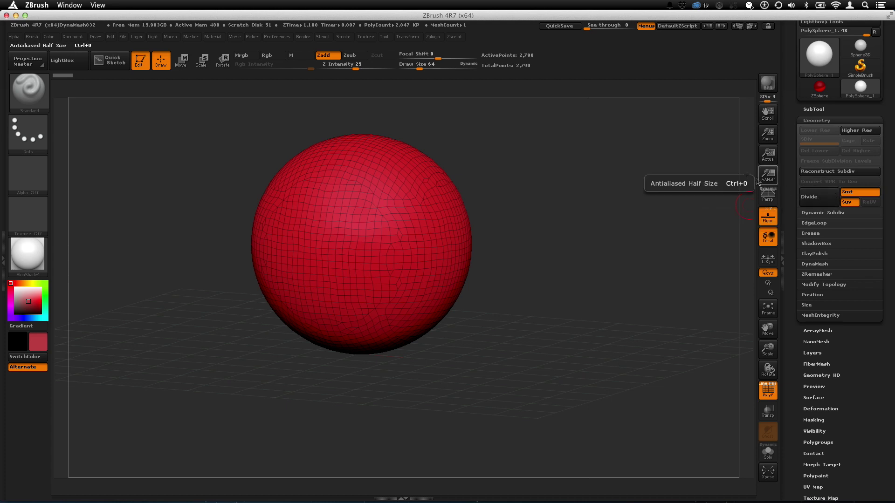
pyautogui.click(816, 201)
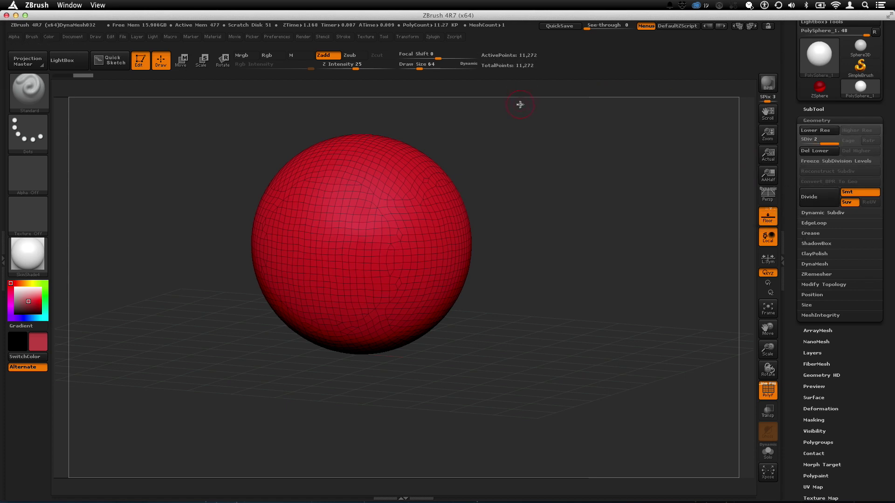
pyautogui.hotkey('shift', 'd')
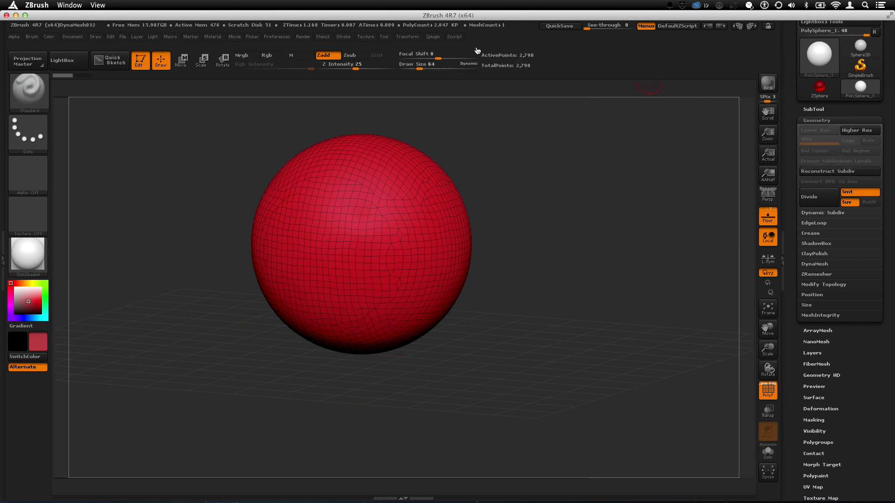
pyautogui.click(814, 199)
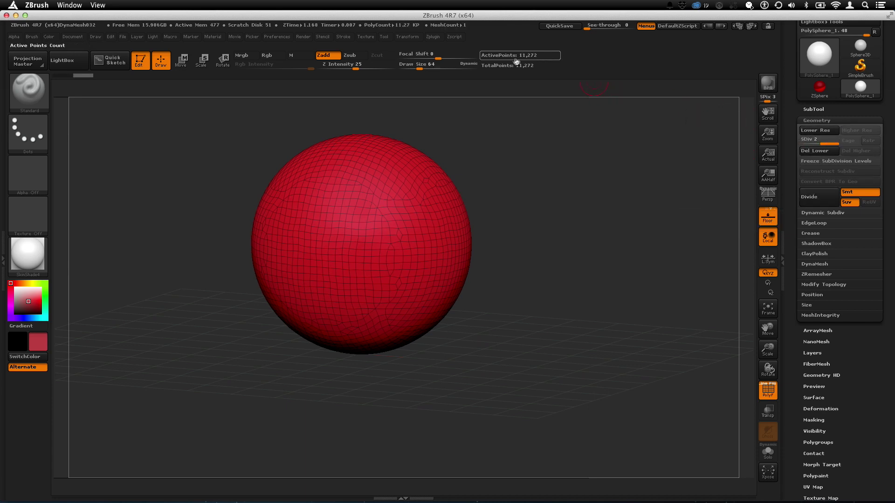
pyautogui.hotkey('shift', 'd')
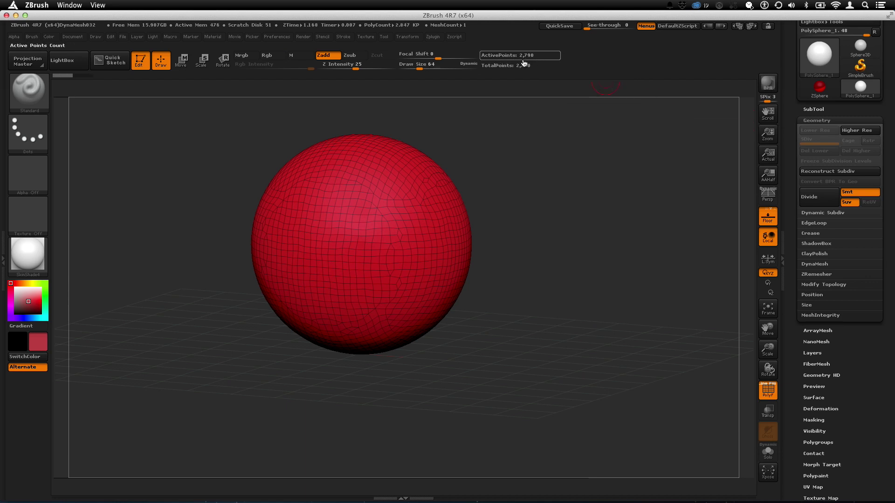
pyautogui.click(823, 201)
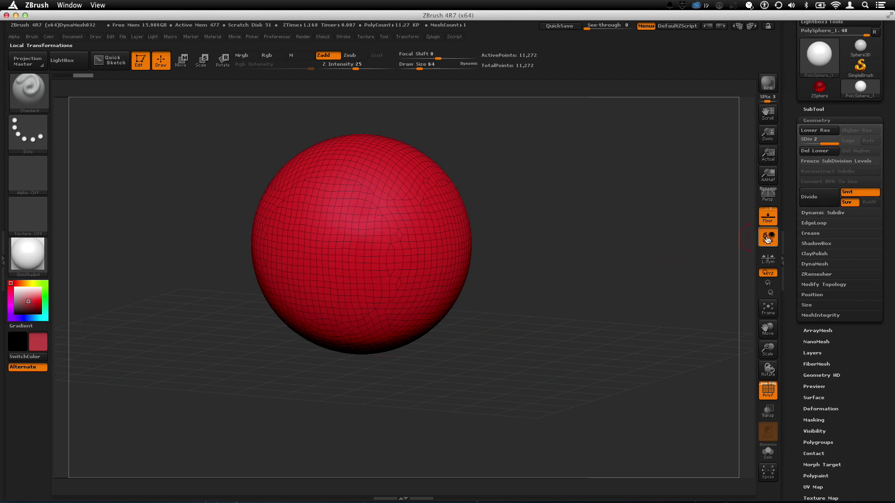
# Step: Switch between the sphere's lower and higher subdivision levels and examine the wireframe up close
pyautogui.hotkey('shift', 'd')
pyautogui.press('d')
pyautogui.keyDown('alt'); pyautogui.moveTo(503, 176); pyautogui.dragTo(543, 366); pyautogui.keyUp('alt')
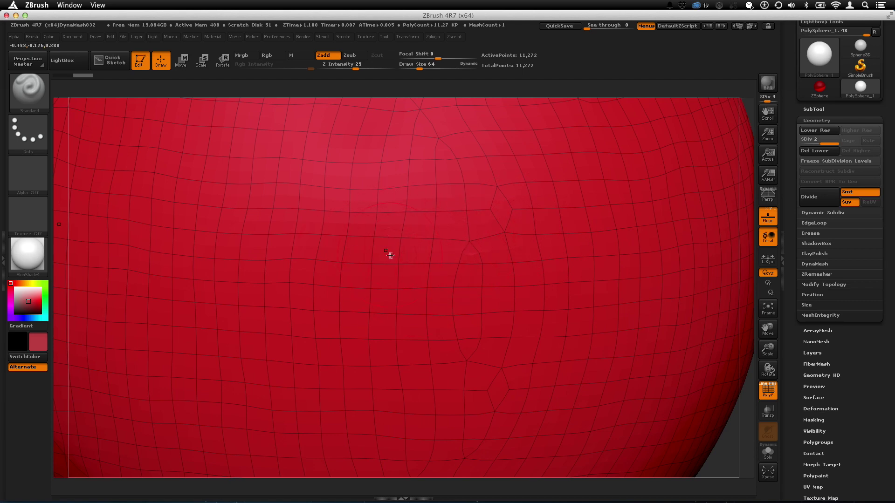
# Step: Delete the sphere's lower subdivision level and inspect the wireframe
pyautogui.keyDown('alt'); pyautogui.moveTo(749, 173); pyautogui.dragTo(517, 375); pyautogui.keyUp('alt')
pyautogui.keyDown('alt'); pyautogui.moveTo(694, 185); pyautogui.dragTo(622, 265); pyautogui.keyUp('alt')
pyautogui.click(815, 151)
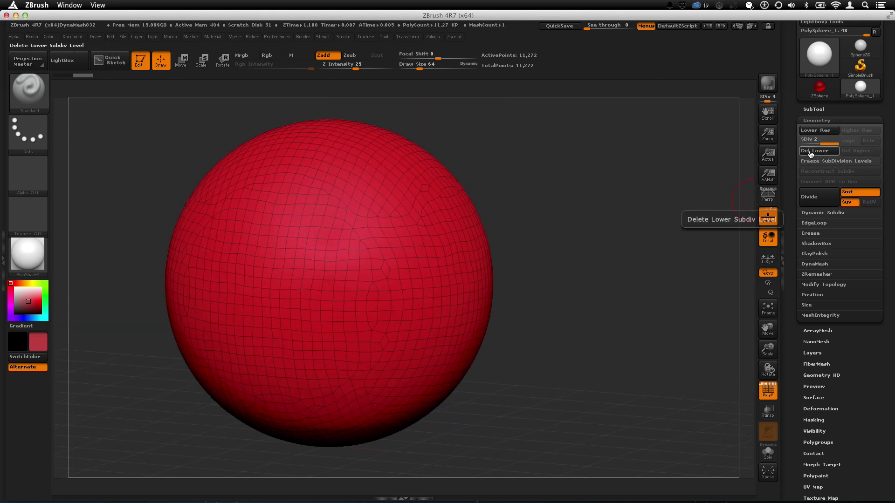
pyautogui.keyDown('alt'); pyautogui.moveTo(542, 184); pyautogui.dragTo(485, 256); pyautogui.keyUp('alt')
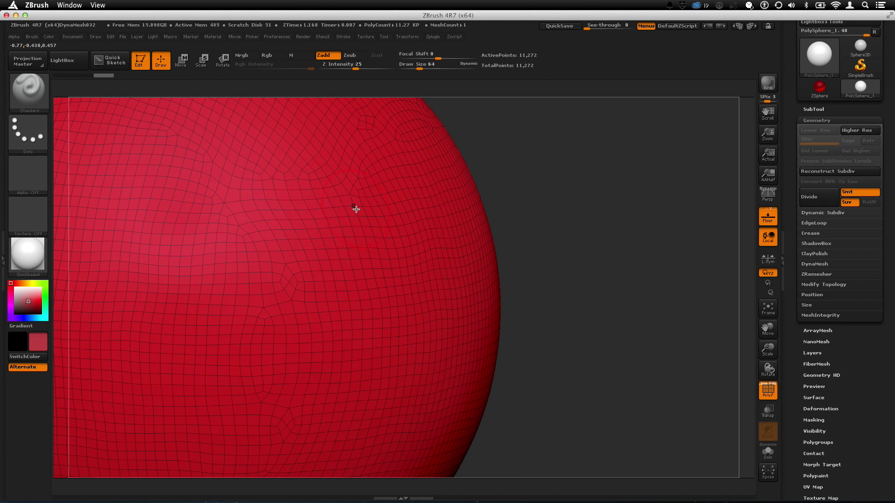
pyautogui.press('f')
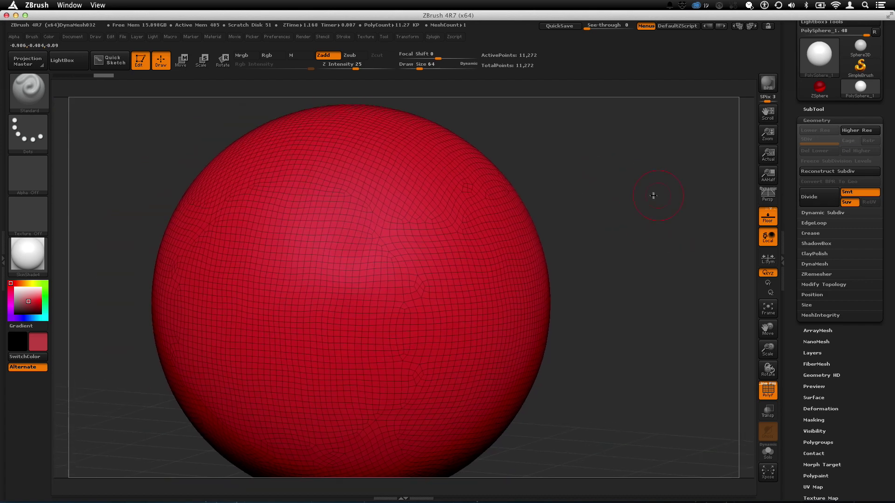
# Step: Undo the deletion of the lower subdivision level and the division of the sphere
pyautogui.hotkey('ctrl', 'z')
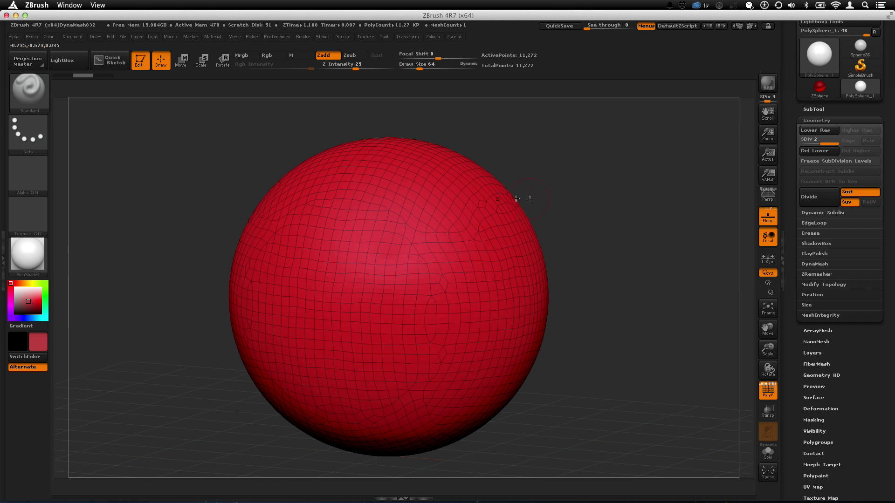
pyautogui.hotkey('shift', 'd')
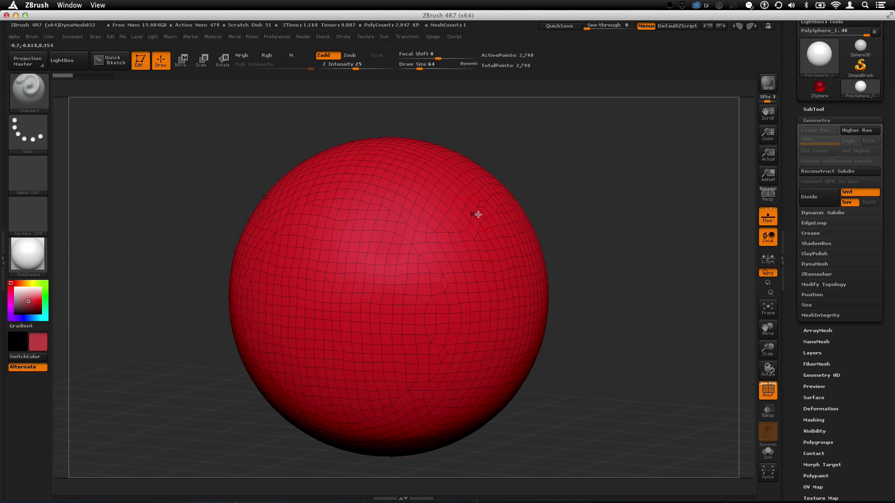
pyautogui.keyDown('alt'); pyautogui.moveTo(577, 249); pyautogui.dragTo(555, 231); pyautogui.keyUp('alt')
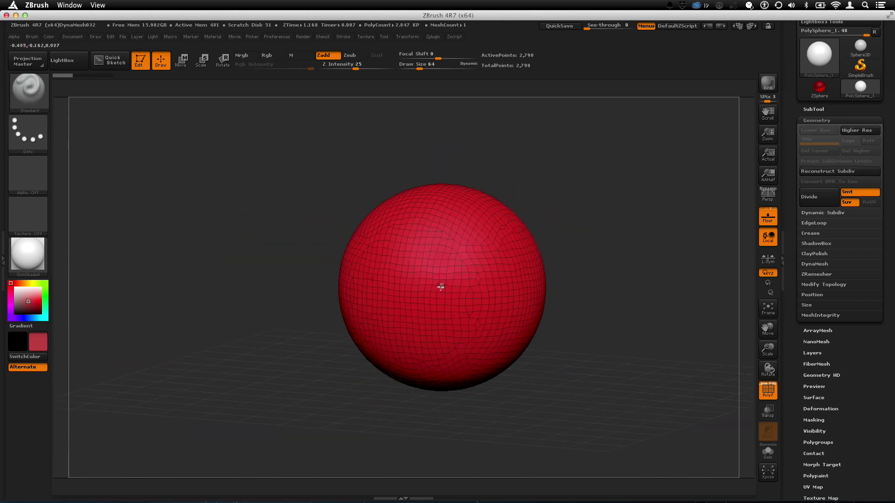
# Step: Hide the polyframe and sculpt several roughly vertical strokes on the front of the sphere with the Standard brush
pyautogui.click(767, 390)
pyautogui.press('f')
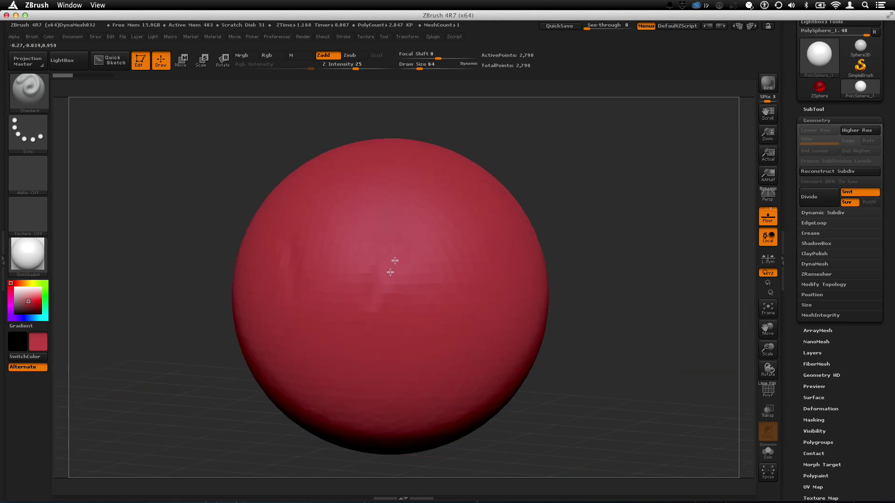
pyautogui.moveTo(401, 232); pyautogui.dragTo(384, 296)
pyautogui.moveTo(353, 267)
pyautogui.mouseDown()
pyautogui.moveTo(367, 215)
pyautogui.moveTo(355, 302)
pyautogui.moveTo(364, 224)
pyautogui.moveTo(399, 253)
pyautogui.moveTo(371, 279)
pyautogui.moveTo(372, 234)
pyautogui.moveTo(363, 303)
pyautogui.mouseUp()
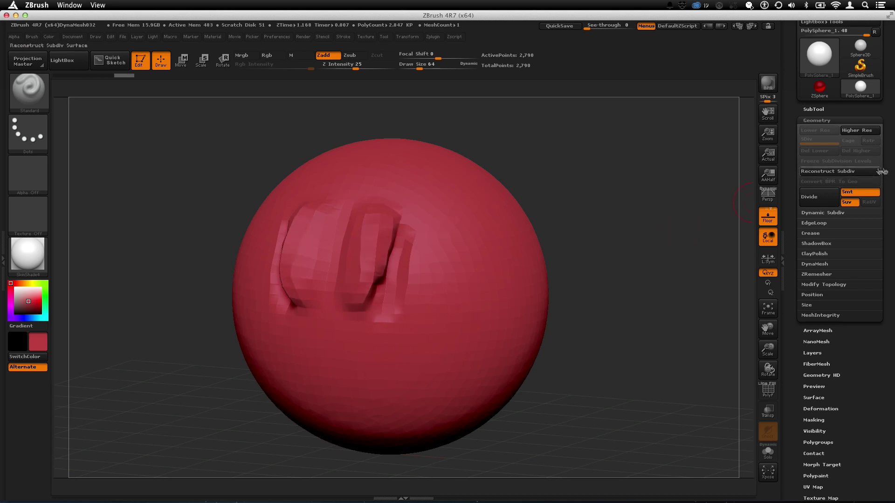
# Step: Divide the sculpted sphere once and show its polyframe again
pyautogui.click(816, 196)
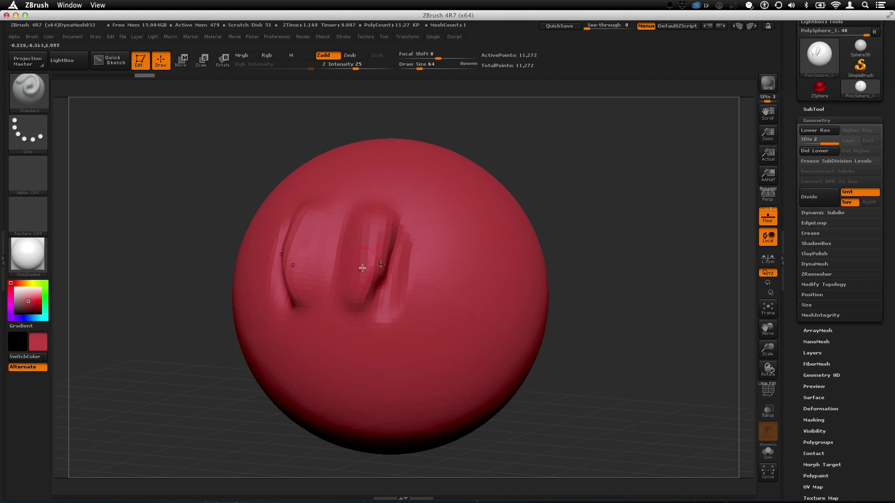
pyautogui.click(767, 390)
pyautogui.moveTo(622, 317); pyautogui.dragTo(601, 284)
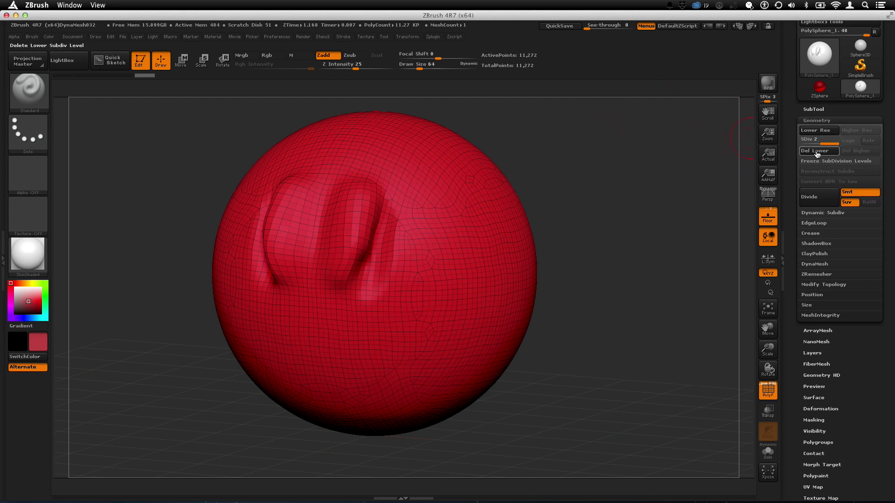
# Step: Delete the sculpted sphere's lower subdivision level
pyautogui.keyDown('alt'); pyautogui.moveTo(581, 170); pyautogui.dragTo(585, 224); pyautogui.keyUp('alt')
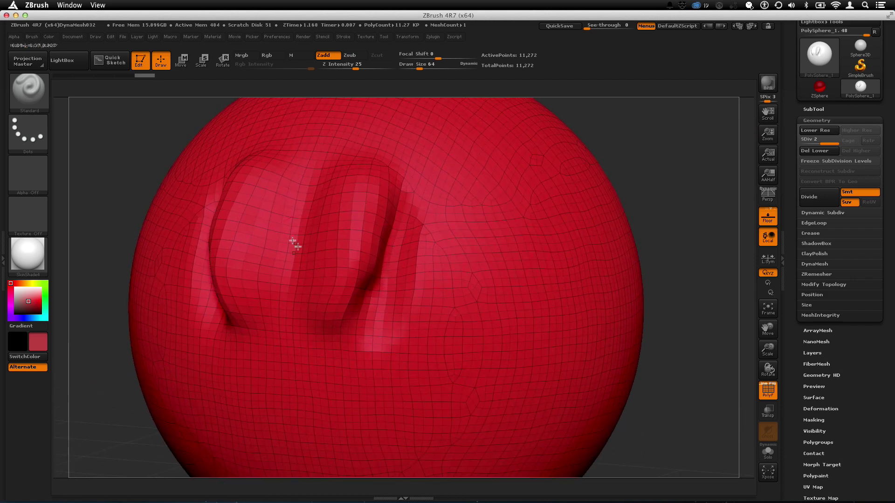
pyautogui.click(823, 157)
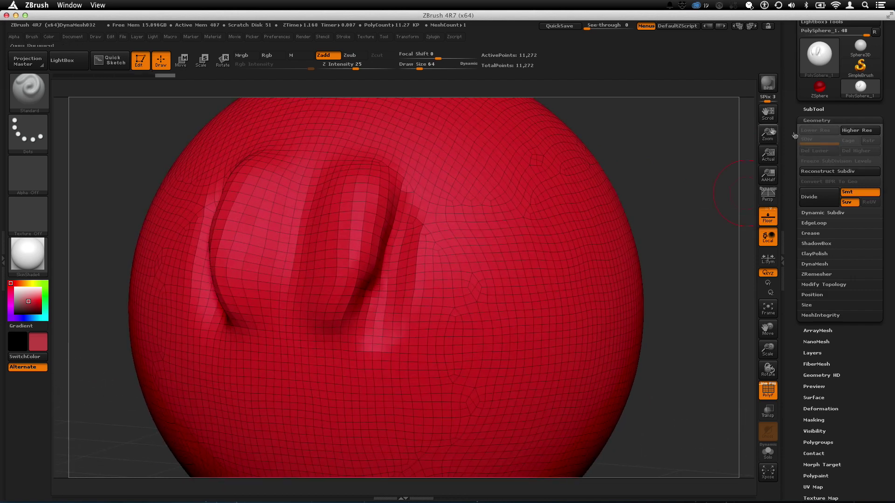
pyautogui.keyDown('alt'); pyautogui.moveTo(664, 162); pyautogui.dragTo(612, 141); pyautogui.keyUp('alt')
# Step: Undo the level deletion, the division and the sculpted strokes on the sphere
pyautogui.hotkey('ctrl', 'z')
pyautogui.hotkey('ctrl', 'z')
pyautogui.hotkey('ctrl', 'z')
pyautogui.hotkey('ctrl', 'z')
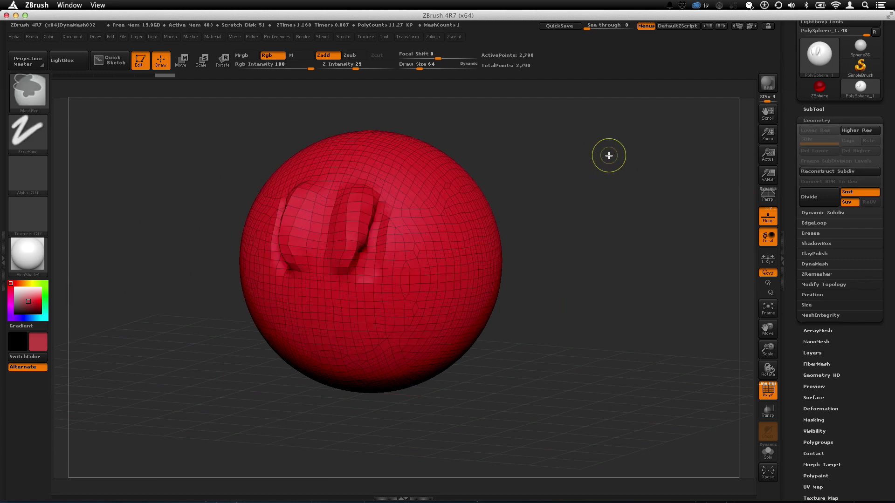
pyautogui.hotkey('ctrl', 'z')
pyautogui.hotkey('ctrl', 'z')
pyautogui.hotkey('ctrl', 'z')
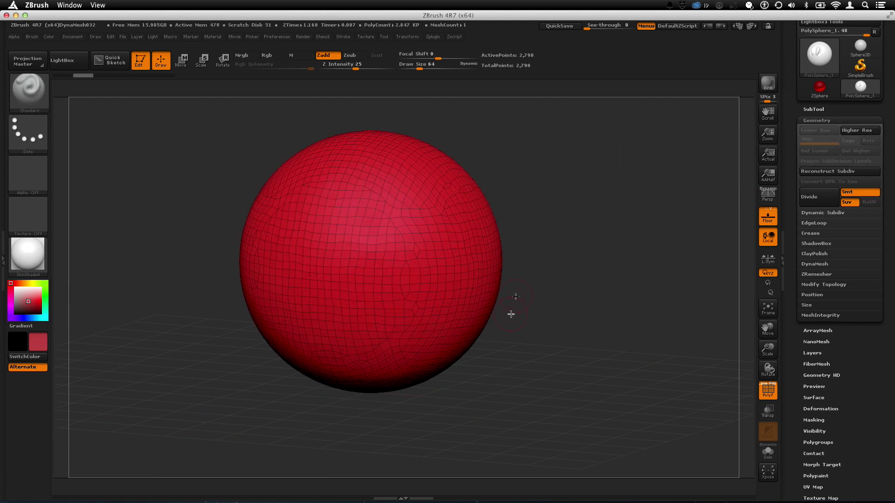
# Step: Switch to Google Chrome and search the web for "pixologic subdivsion"
pyautogui.moveTo(489, 502)
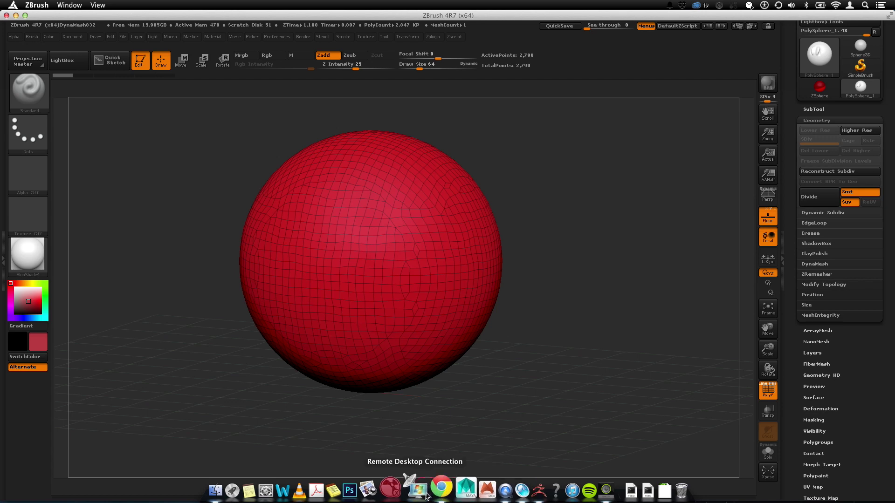
pyautogui.click(435, 491)
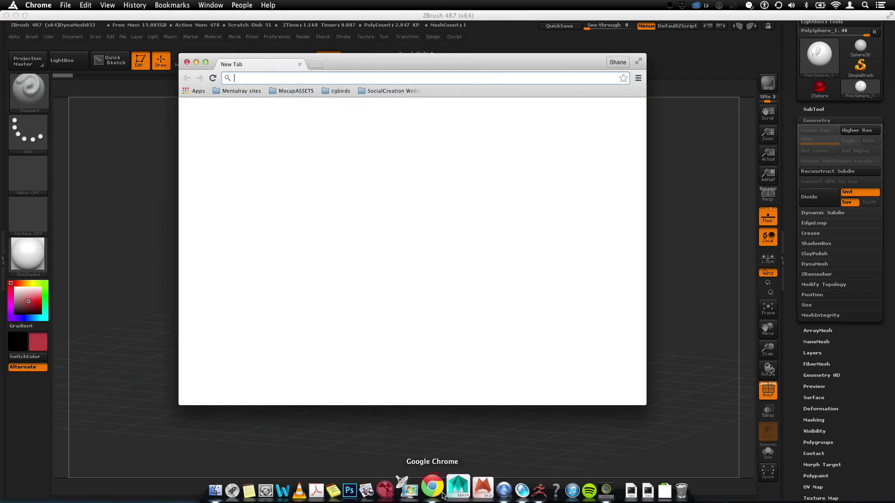
pyautogui.write('p')
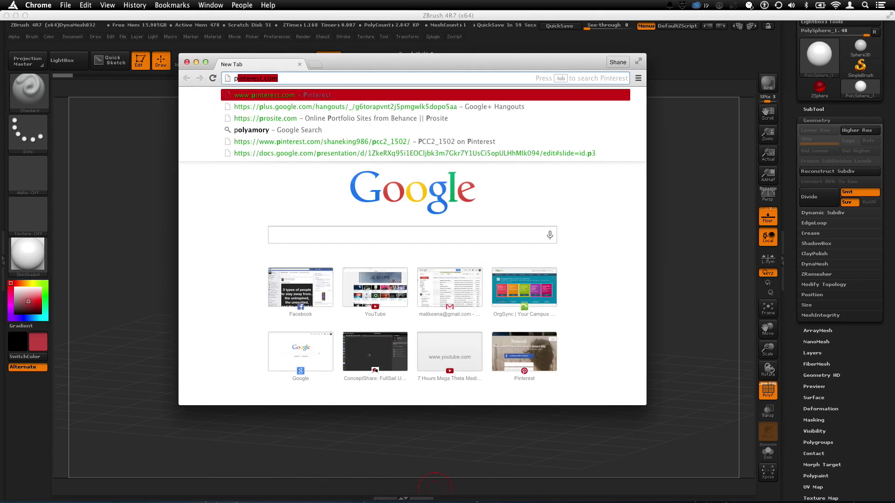
pyautogui.write('ix')
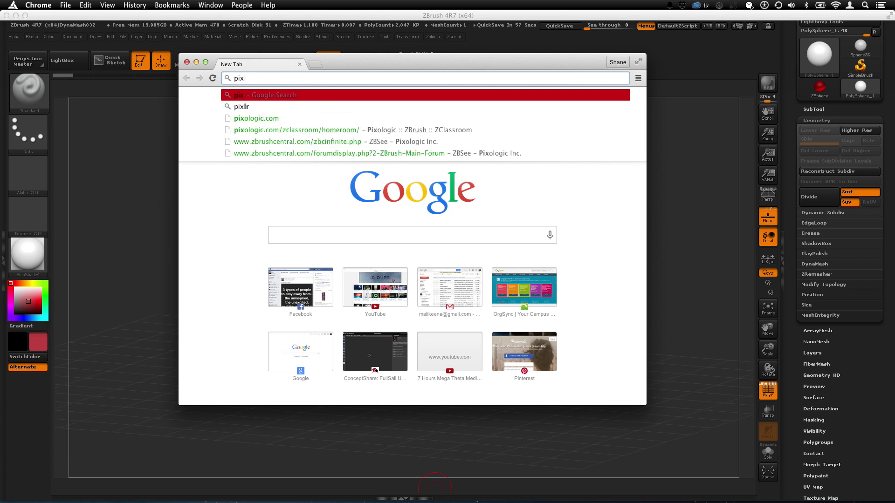
pyautogui.write('ologic')
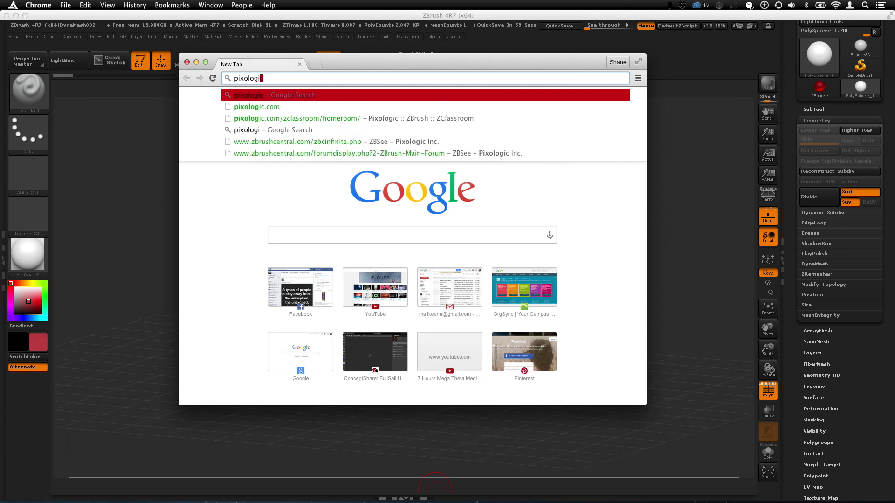
pyautogui.write(' subdivsion')
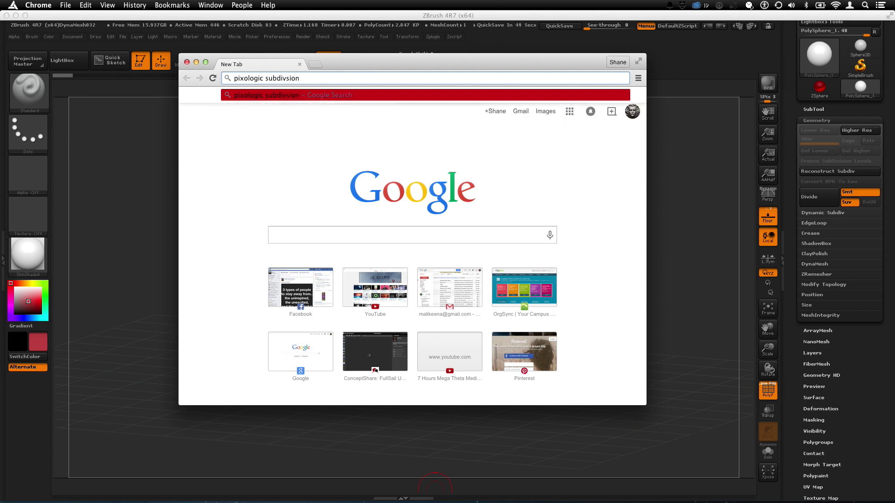
pyautogui.press('Return')
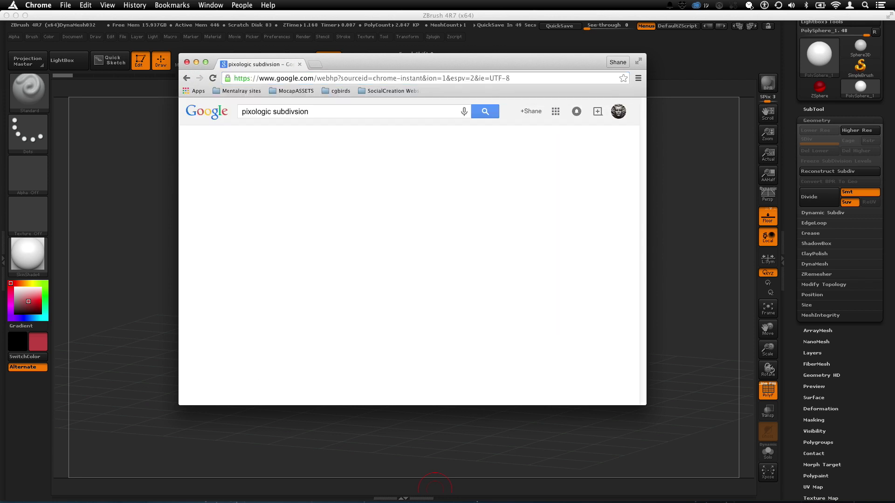
# Step: Open the Subdivision Levels page of ZBrush Docs, skim its introduction and close the browser window
pyautogui.click(295, 227)
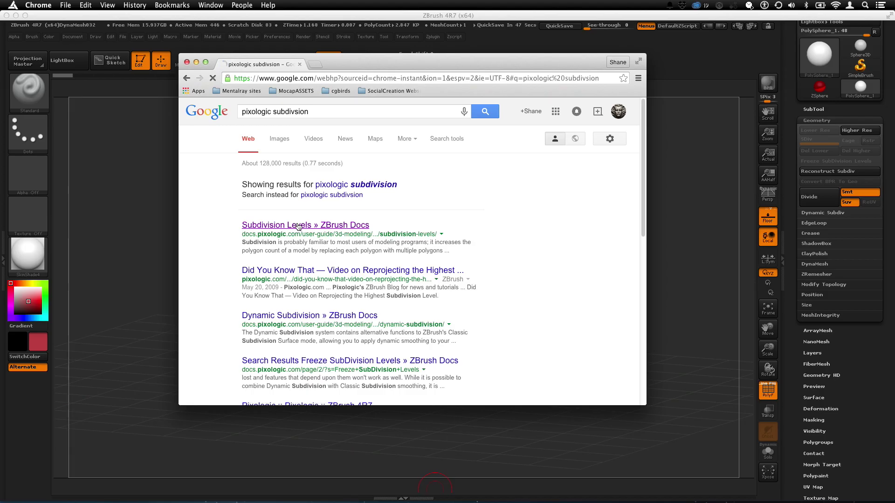
pyautogui.scroll(-10, 417, 236)
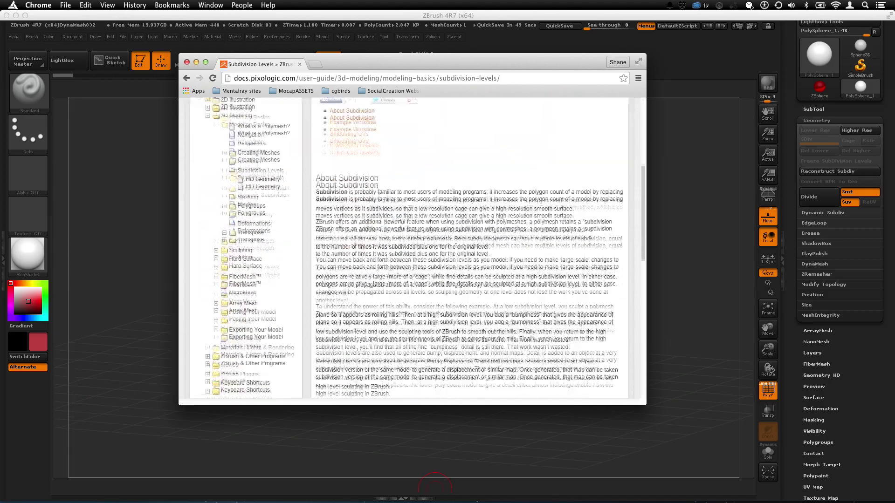
pyautogui.scroll(10, 409, 231)
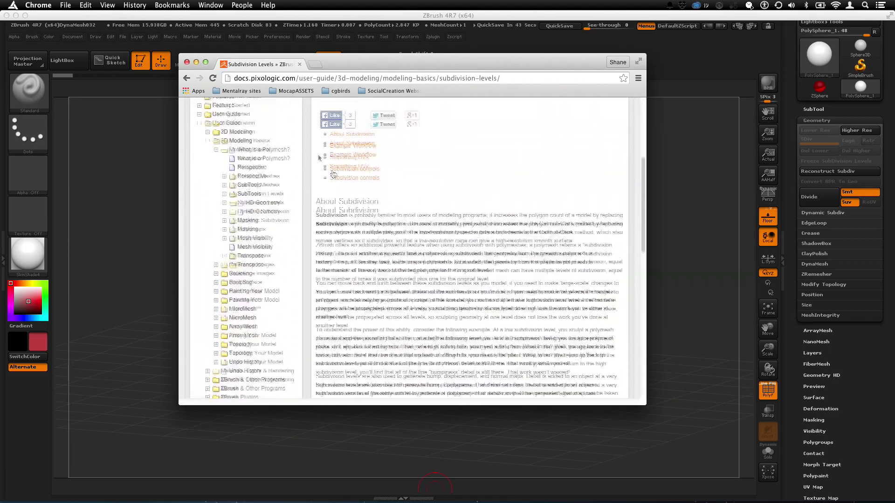
pyautogui.click(187, 62)
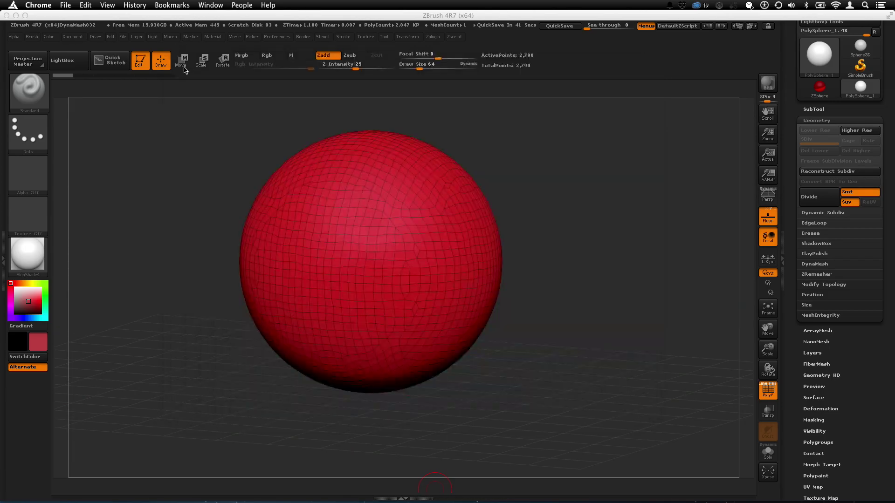
# Step: Stretch the sphere vertically into a tall ellipsoid with the Move transpose line and return to Draw mode
pyautogui.click(577, 234)
pyautogui.moveTo(595, 259); pyautogui.dragTo(579, 228)
pyautogui.keyDown('alt'); pyautogui.moveTo(581, 231); pyautogui.dragTo(553, 221); pyautogui.keyUp('alt')
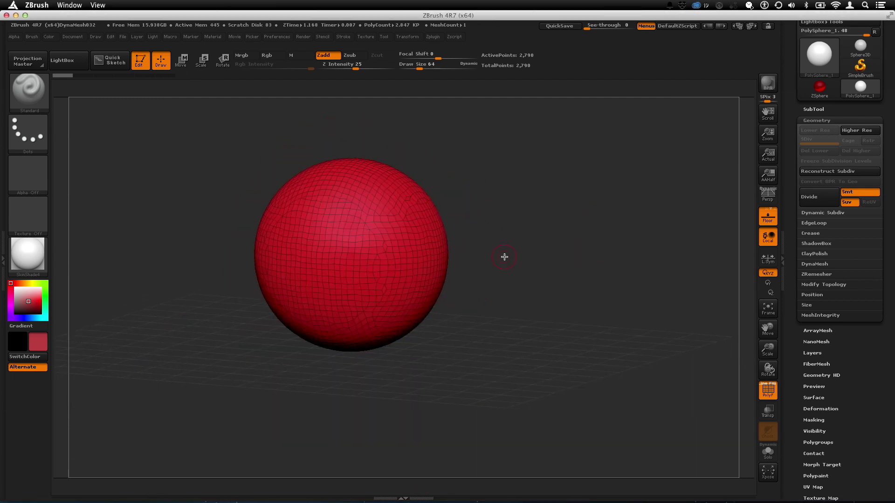
pyautogui.moveTo(548, 265)
pyautogui.mouseDown()
pyautogui.moveTo(551, 274)
pyautogui.moveTo(533, 228)
pyautogui.moveTo(524, 247)
pyautogui.mouseUp()
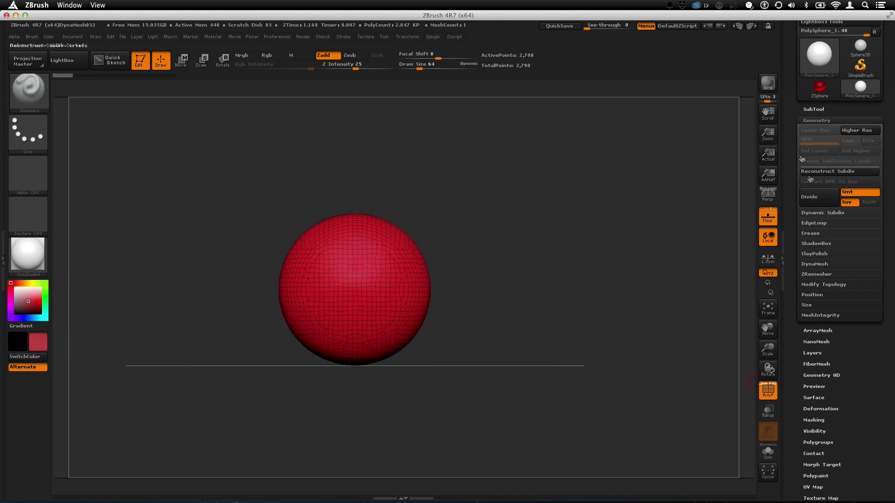
pyautogui.moveTo(535, 204)
pyautogui.keyDown('alt'); pyautogui.mouseDown()
pyautogui.moveTo(561, 205)
pyautogui.moveTo(637, 240)
pyautogui.moveTo(651, 260)
pyautogui.moveTo(595, 260)
pyautogui.moveTo(468, 233)
pyautogui.moveTo(436, 254)
pyautogui.mouseUp(); pyautogui.keyUp('alt')
pyautogui.click(183, 62)
pyautogui.moveTo(359, 362)
pyautogui.mouseDown()
pyautogui.moveTo(388, 286)
pyautogui.moveTo(359, 247)
pyautogui.mouseUp()
pyautogui.keyDown('shift'); pyautogui.moveTo(360, 304); pyautogui.dragTo(364, 279); pyautogui.keyUp('shift')
pyautogui.moveTo(359, 248); pyautogui.dragTo(371, 96)
pyautogui.moveTo(522, 228); pyautogui.dragTo(441, 238)
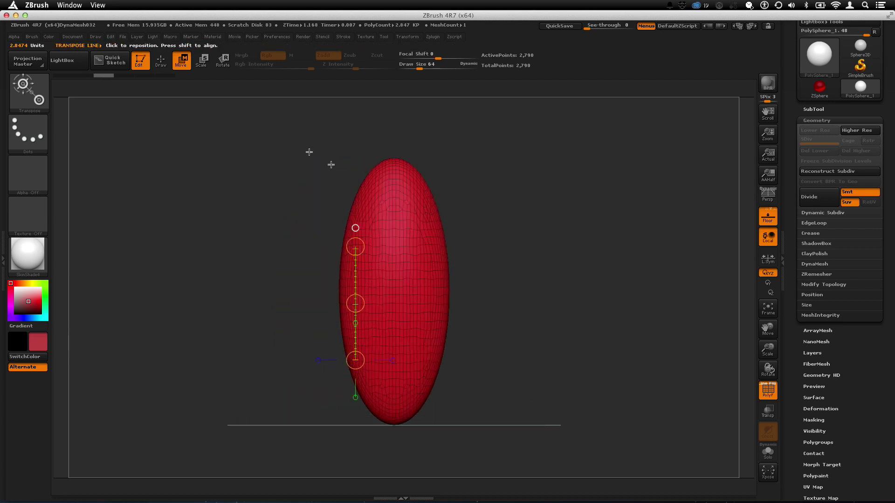
pyautogui.click(160, 62)
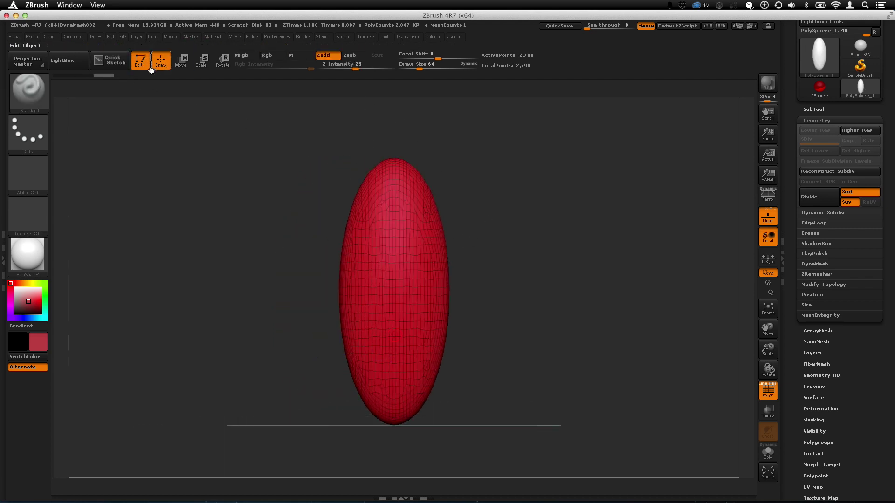
# Step: Divide the stretched ellipsoid once, inspect its denser mesh and undo the division
pyautogui.click(816, 198)
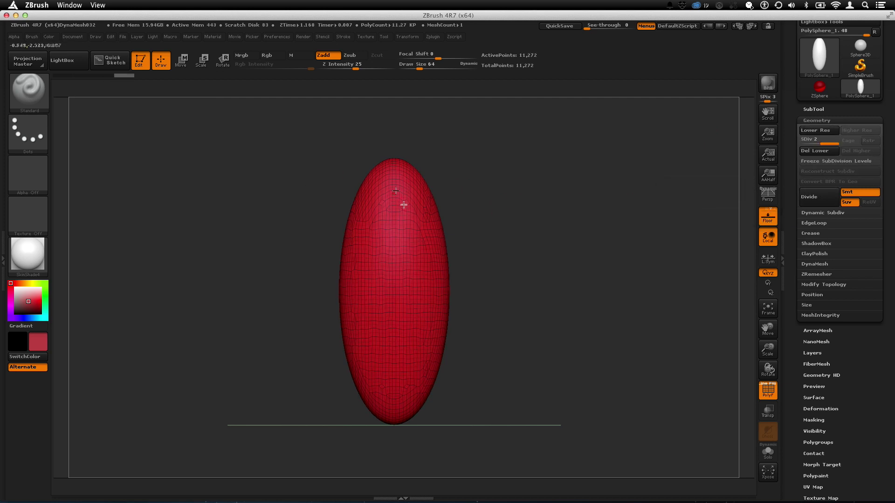
pyautogui.keyDown('alt'); pyautogui.moveTo(555, 223); pyautogui.dragTo(545, 210); pyautogui.keyUp('alt')
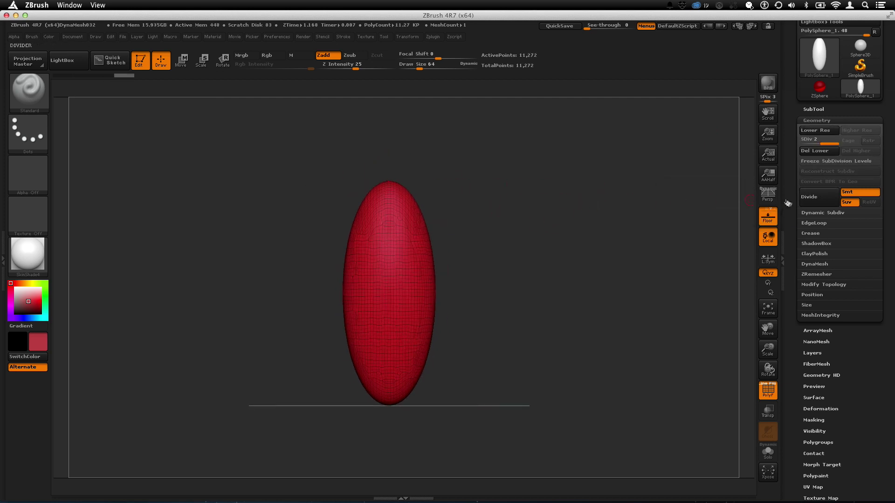
pyautogui.press('ctrl')
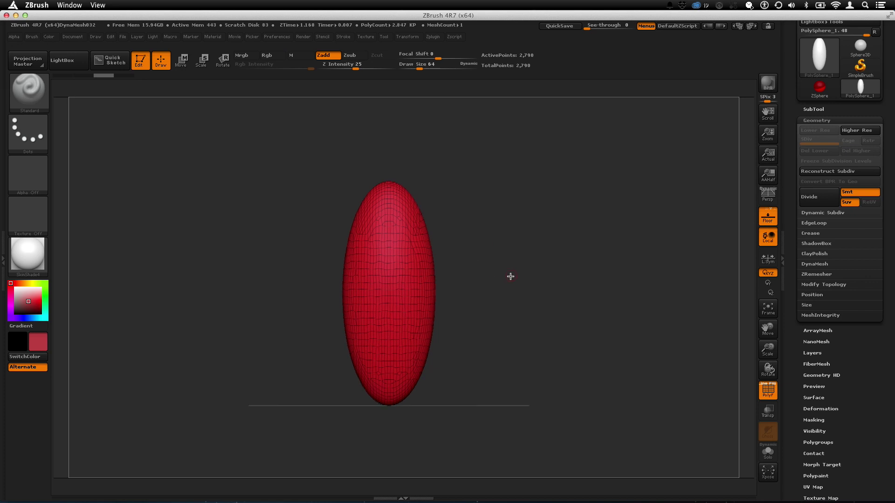
pyautogui.hotkey('ctrl', 'z')
# Step: Choose the Move brush and enlarge its draw size to 121
pyautogui.press('b')
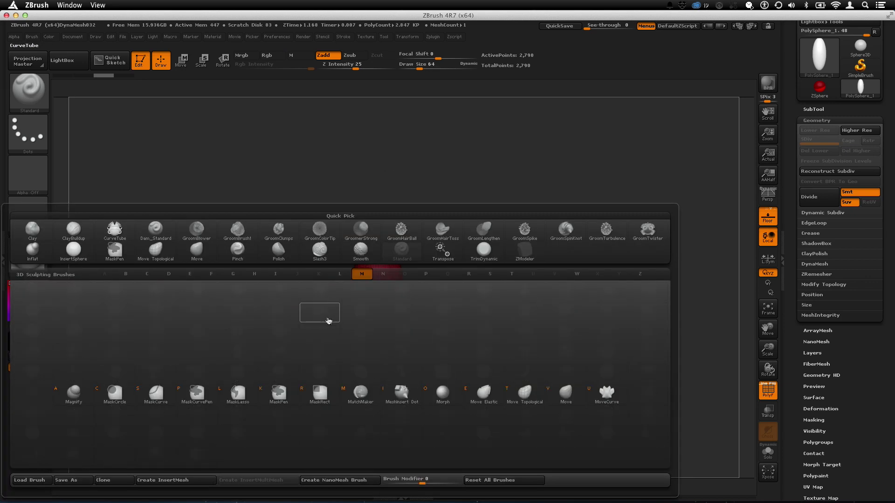
pyautogui.press('m')
pyautogui.press('v')
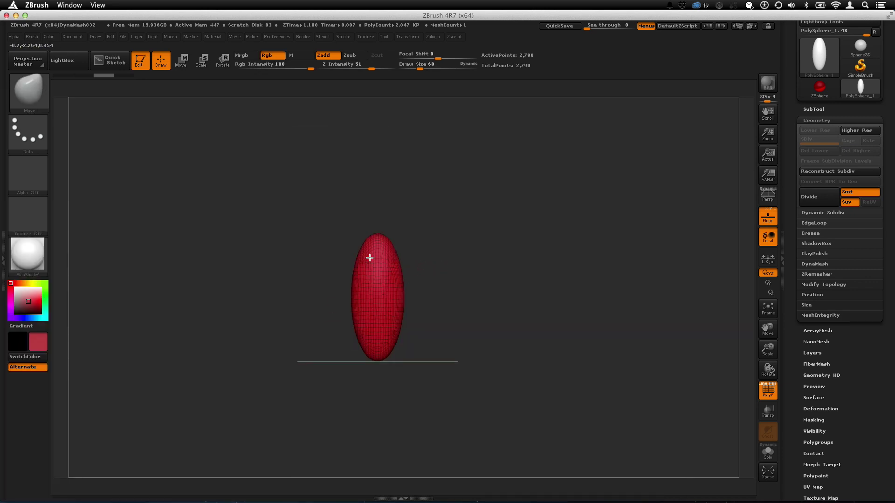
pyautogui.press('shift')
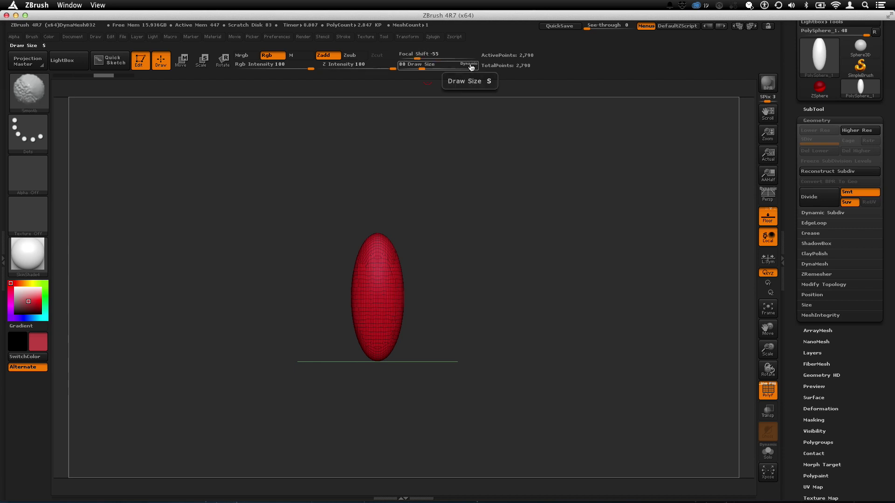
pyautogui.moveTo(424, 69)
pyautogui.mouseDown()
pyautogui.moveTo(438, 69)
pyautogui.moveTo(423, 69)
pyautogui.mouseUp()
# Step: Pull both sides of the ellipsoid outward with the Move brush so that the polygons on its surface stretch
pyautogui.keyDown('alt'); pyautogui.moveTo(442, 262); pyautogui.dragTo(378, 224); pyautogui.keyUp('alt')
pyautogui.moveTo(387, 255); pyautogui.dragTo(423, 274)
pyautogui.moveTo(351, 269)
pyautogui.mouseDown()
pyautogui.moveTo(381, 281)
pyautogui.moveTo(368, 265)
pyautogui.moveTo(345, 294)
pyautogui.moveTo(306, 307)
pyautogui.mouseUp()
pyautogui.moveTo(421, 305); pyautogui.dragTo(407, 298)
pyautogui.keyDown('alt'); pyautogui.moveTo(558, 251); pyautogui.dragTo(564, 278); pyautogui.keyUp('alt')
pyautogui.moveTo(564, 278); pyautogui.dragTo(615, 281)
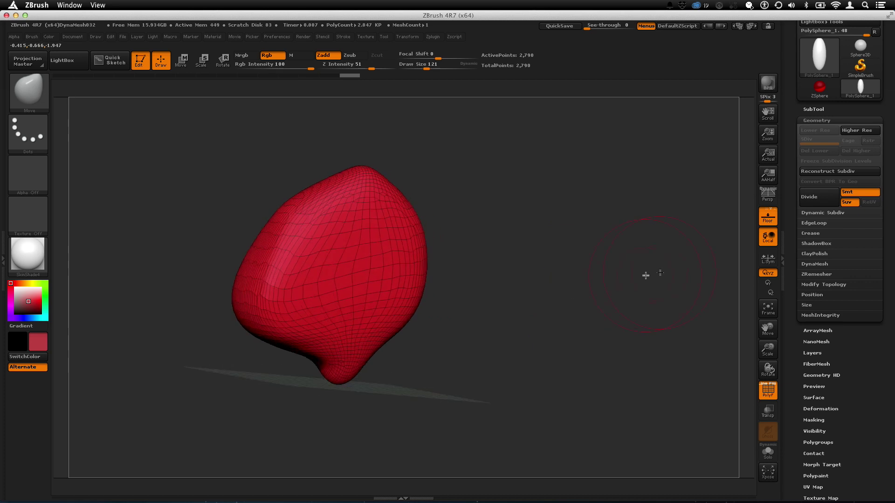
# Step: Compare dividing the distorted mesh once with Smt on against dividing it twice with Smt off
pyautogui.click(811, 199)
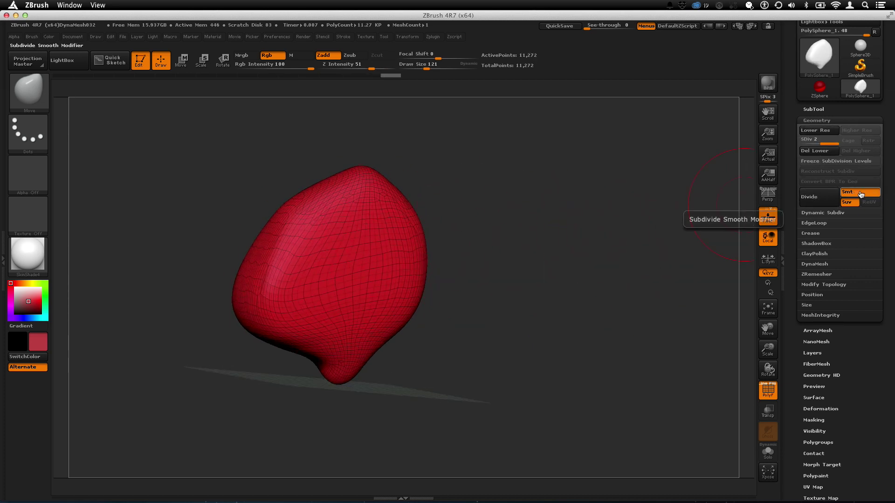
pyautogui.hotkey('shift', 'd')
pyautogui.click(869, 194)
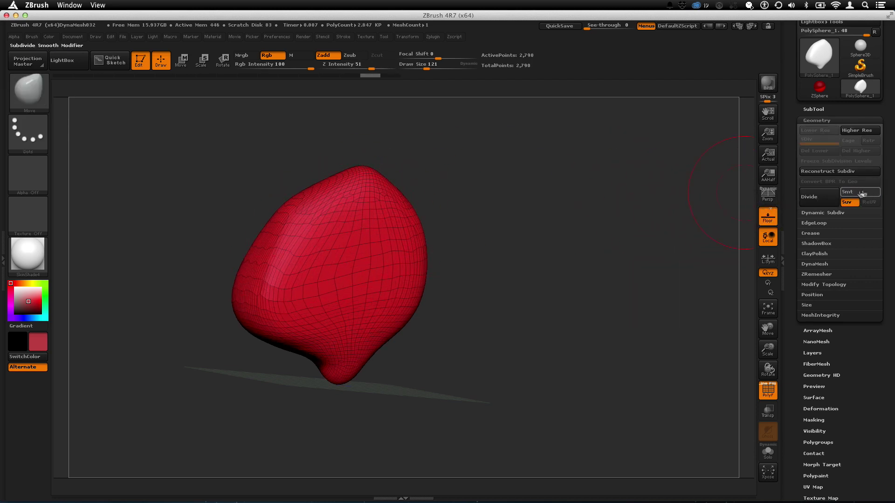
pyautogui.click(815, 201)
pyautogui.click(815, 201)
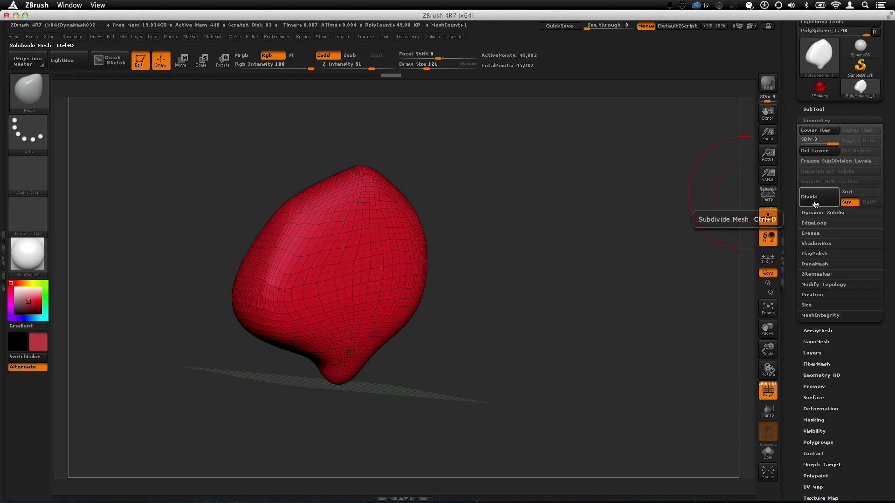
# Step: Undo both unsmoothed divisions and turn the Smt modifier back on
pyautogui.hotkey('ctrl', 'z')
pyautogui.hotkey('ctrl', 'z')
pyautogui.click(862, 194)
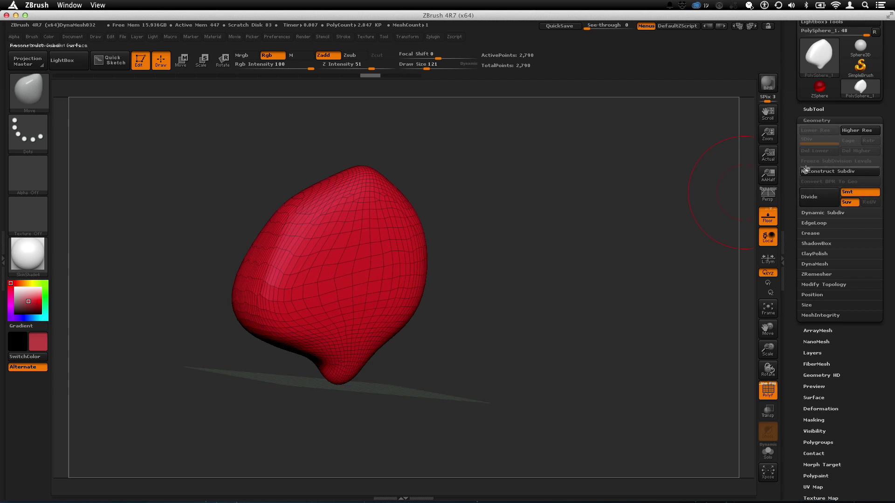
# Step: Step back through the undo history to the original, undistorted sphere
pyautogui.moveTo(505, 225); pyautogui.dragTo(494, 229)
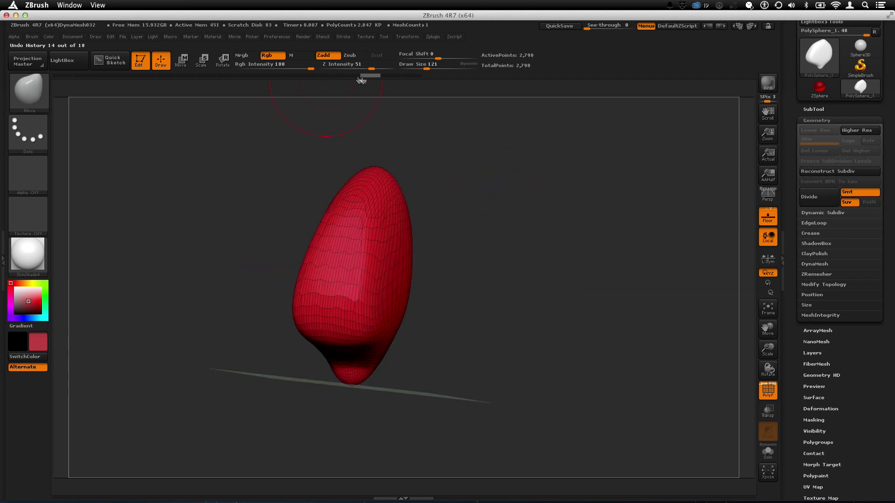
pyautogui.moveTo(342, 81); pyautogui.dragTo(68, 77)
pyautogui.moveTo(516, 242); pyautogui.dragTo(495, 210)
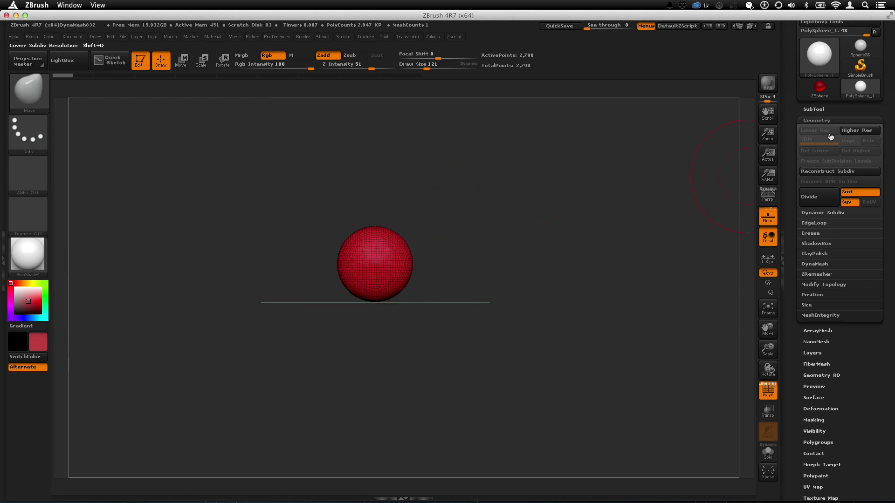
pyautogui.moveTo(422, 214); pyautogui.dragTo(453, 221)
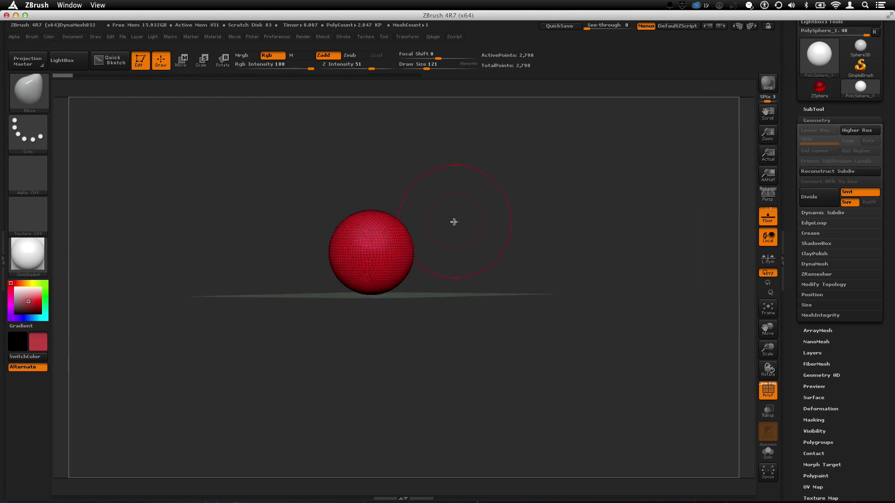
# Step: Hide the polyframe and mask the whole sphere except for a spot on its underside
pyautogui.click(768, 390)
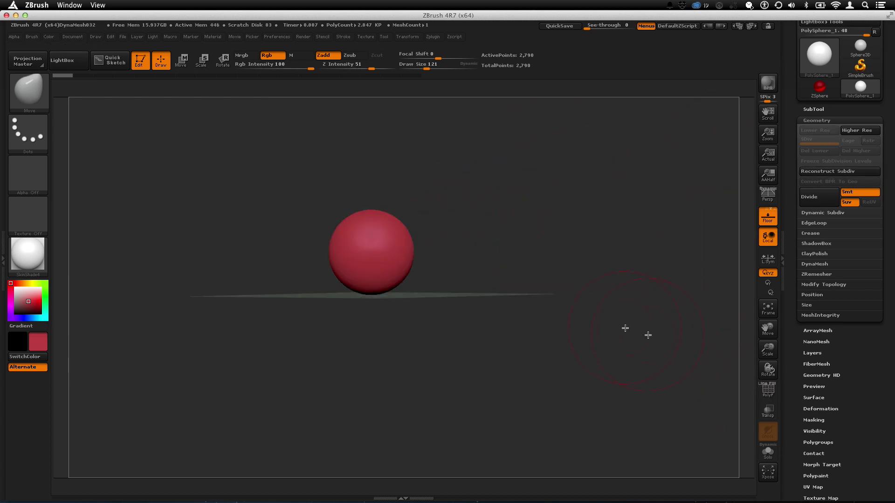
pyautogui.moveTo(554, 294)
pyautogui.keyDown('shift'); pyautogui.mouseDown()
pyautogui.moveTo(517, 280)
pyautogui.moveTo(547, 272)
pyautogui.moveTo(516, 256)
pyautogui.moveTo(295, 236)
pyautogui.moveTo(469, 243)
pyautogui.moveTo(468, 258)
pyautogui.mouseUp(); pyautogui.keyUp('shift')
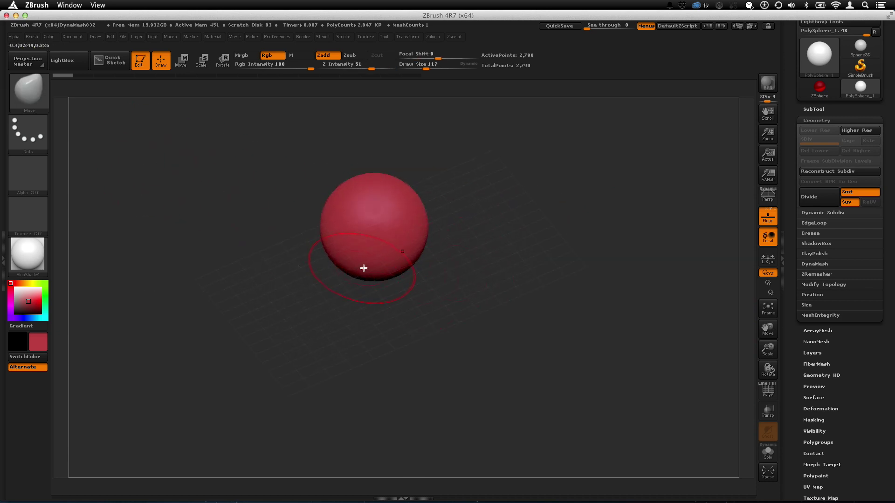
pyautogui.keyDown('ctrl'); pyautogui.moveTo(378, 259); pyautogui.dragTo(389, 262); pyautogui.keyUp('ctrl')
pyautogui.keyDown('shift'); pyautogui.moveTo(471, 275); pyautogui.dragTo(512, 285); pyautogui.keyUp('shift')
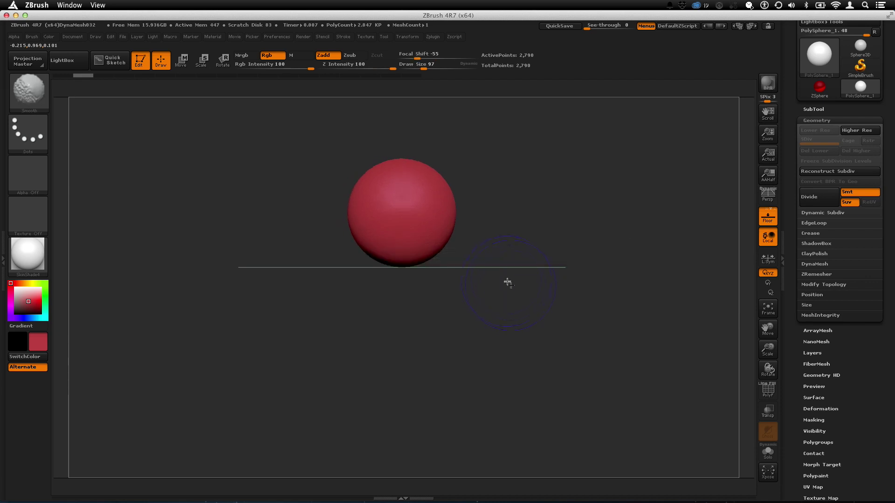
pyautogui.keyDown('ctrl'); pyautogui.click(510, 274); pyautogui.keyUp('ctrl')
# Step: Pull the unmasked spot down into a neck-like extension with the Move transpose line and return to Draw mode
pyautogui.click(181, 59)
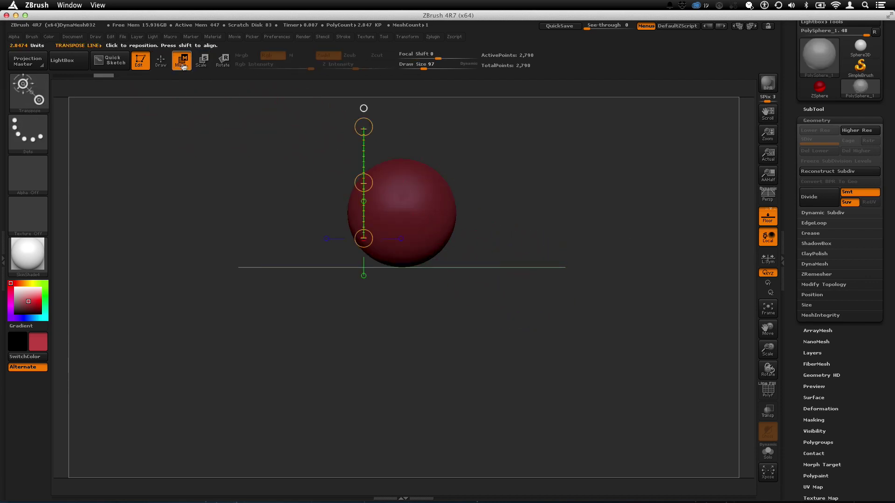
pyautogui.keyDown('shift'); pyautogui.moveTo(417, 235); pyautogui.dragTo(417, 310); pyautogui.keyUp('shift')
pyautogui.moveTo(416, 273); pyautogui.dragTo(412, 334)
pyautogui.press('q')
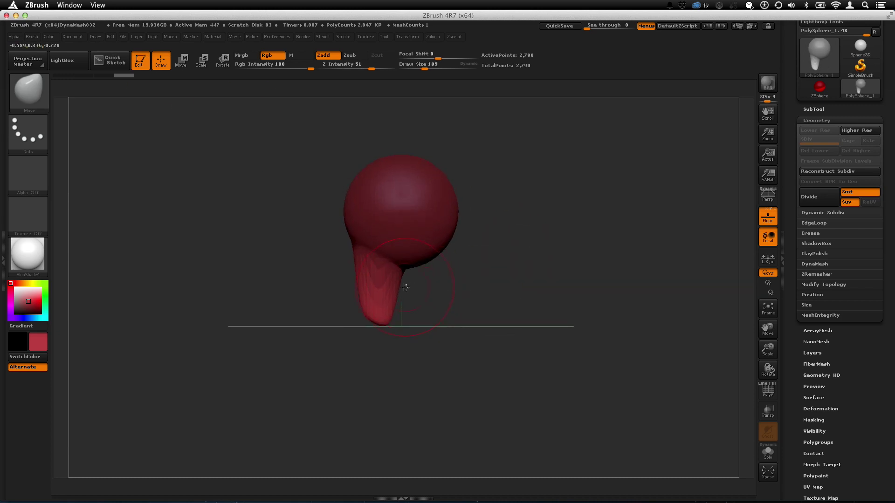
# Step: Clear the mask and reshape the sides and base of the neck extension with the Move brush
pyautogui.keyDown('ctrl'); pyautogui.moveTo(459, 295); pyautogui.dragTo(434, 321); pyautogui.keyUp('ctrl')
pyautogui.moveTo(396, 279)
pyautogui.mouseDown()
pyautogui.moveTo(383, 314)
pyautogui.moveTo(368, 309)
pyautogui.moveTo(363, 294)
pyautogui.moveTo(357, 315)
pyautogui.moveTo(394, 309)
pyautogui.moveTo(368, 298)
pyautogui.mouseUp()
pyautogui.moveTo(359, 334); pyautogui.dragTo(373, 328)
pyautogui.moveTo(484, 314)
pyautogui.mouseDown()
pyautogui.moveTo(463, 314)
pyautogui.moveTo(483, 309)
pyautogui.mouseUp()
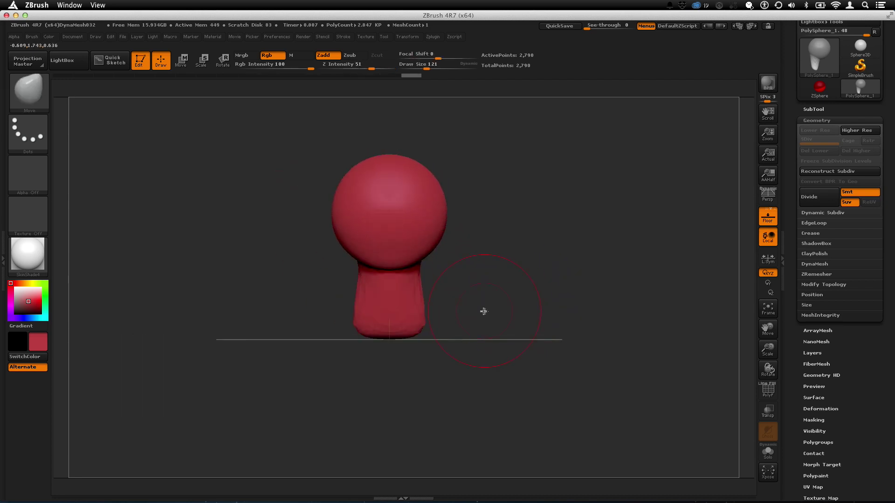
# Step: Reshape the sphere into a longer cranium and refine where it meets the neck with the Move brush
pyautogui.moveTo(426, 279)
pyautogui.mouseDown()
pyautogui.moveTo(461, 271)
pyautogui.moveTo(436, 312)
pyautogui.mouseUp()
pyautogui.press(']')
pyautogui.moveTo(419, 245); pyautogui.dragTo(404, 201)
pyautogui.moveTo(401, 187)
pyautogui.mouseDown()
pyautogui.moveTo(412, 183)
pyautogui.moveTo(416, 210)
pyautogui.moveTo(486, 255)
pyautogui.mouseUp()
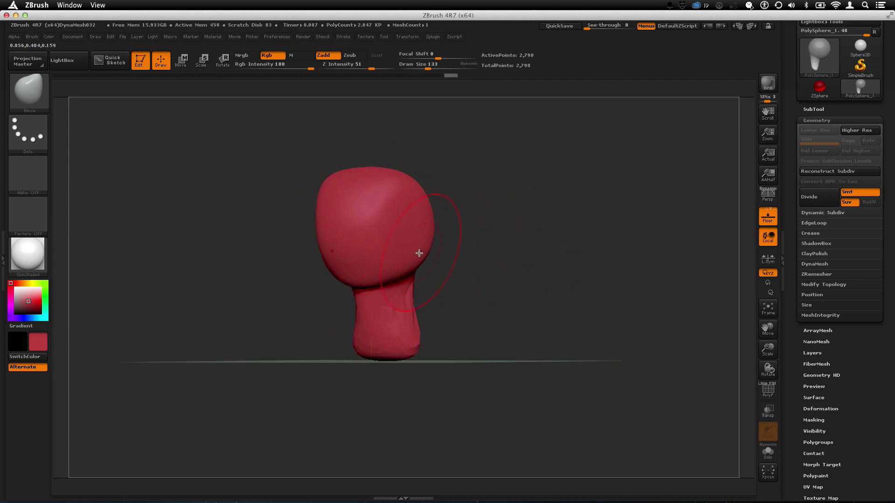
pyautogui.moveTo(523, 200); pyautogui.dragTo(499, 228)
pyautogui.moveTo(449, 240)
pyautogui.mouseDown()
pyautogui.moveTo(371, 254)
pyautogui.moveTo(362, 273)
pyautogui.moveTo(409, 249)
pyautogui.moveTo(564, 234)
pyautogui.mouseUp()
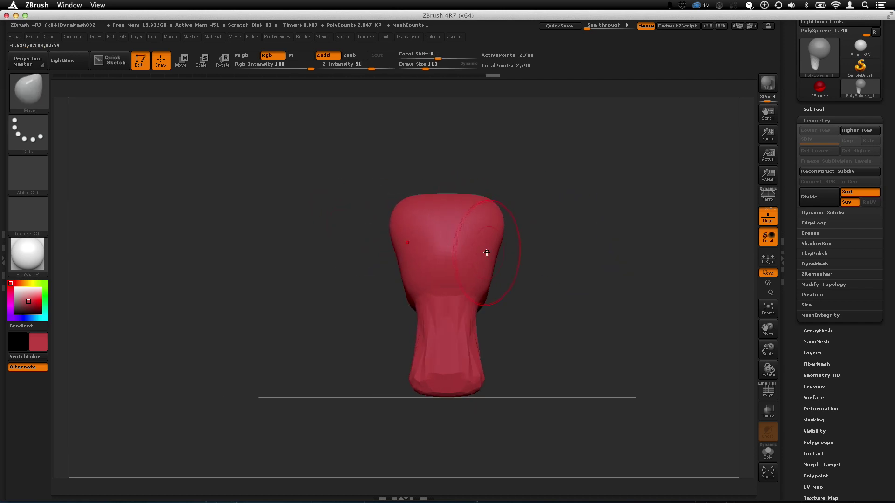
# Step: Taper the lower face toward a narrow jaw from the front with the Move brush
pyautogui.moveTo(310, 246)
pyautogui.mouseDown()
pyautogui.moveTo(603, 253)
pyautogui.moveTo(617, 246)
pyautogui.mouseUp()
pyautogui.keyDown('alt'); pyautogui.moveTo(617, 246); pyautogui.dragTo(514, 224); pyautogui.keyUp('alt')
pyautogui.moveTo(261, 247); pyautogui.dragTo(326, 222)
pyautogui.moveTo(337, 265); pyautogui.dragTo(330, 269)
pyautogui.moveTo(358, 275)
pyautogui.keyDown('alt'); pyautogui.mouseDown()
pyautogui.moveTo(348, 301)
pyautogui.moveTo(340, 254)
pyautogui.mouseUp(); pyautogui.keyUp('alt')
pyautogui.press('shift')
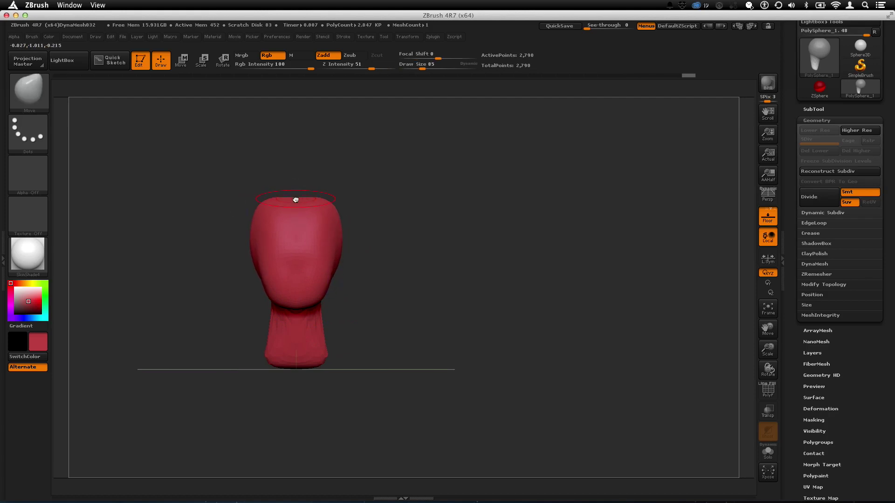
# Step: Refine the head's crown, side profile and neck base with the Move brush, smoothing uneven areas
pyautogui.keyDown('alt'); pyautogui.moveTo(423, 268); pyautogui.dragTo(424, 249); pyautogui.keyUp('alt')
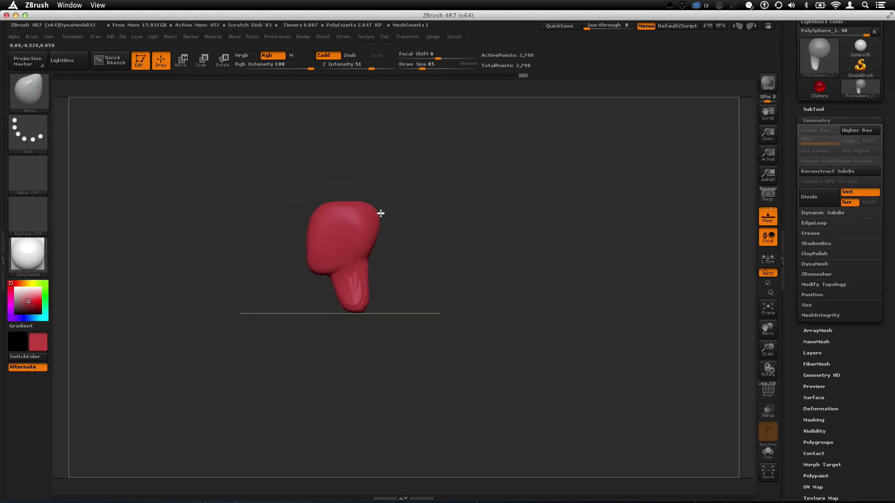
pyautogui.press('shift')
pyautogui.moveTo(335, 233)
pyautogui.mouseDown()
pyautogui.moveTo(352, 322)
pyautogui.moveTo(328, 322)
pyautogui.mouseUp()
pyautogui.keyDown('shift'); pyautogui.moveTo(402, 337); pyautogui.dragTo(431, 336); pyautogui.keyUp('shift')
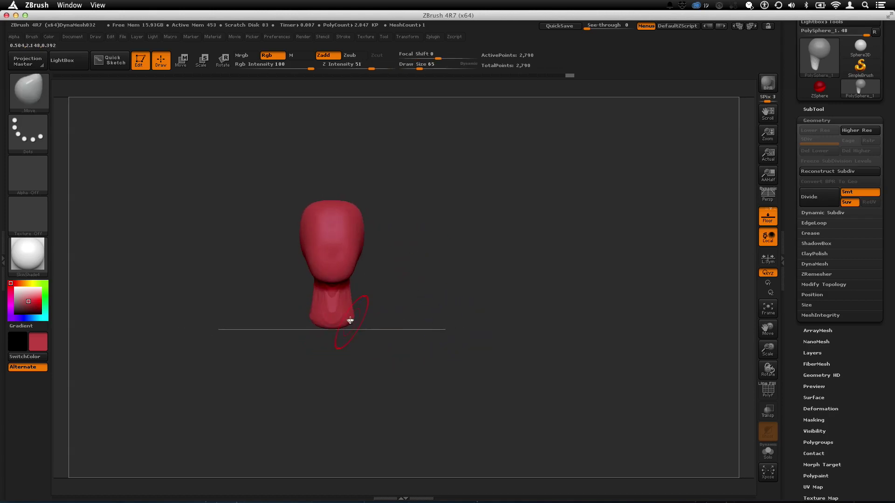
pyautogui.keyDown('shift'); pyautogui.moveTo(353, 318); pyautogui.dragTo(346, 304); pyautogui.keyUp('shift')
pyautogui.keyDown('alt'); pyautogui.moveTo(377, 274); pyautogui.dragTo(379, 285); pyautogui.keyUp('alt')
pyautogui.moveTo(347, 318); pyautogui.dragTo(468, 304)
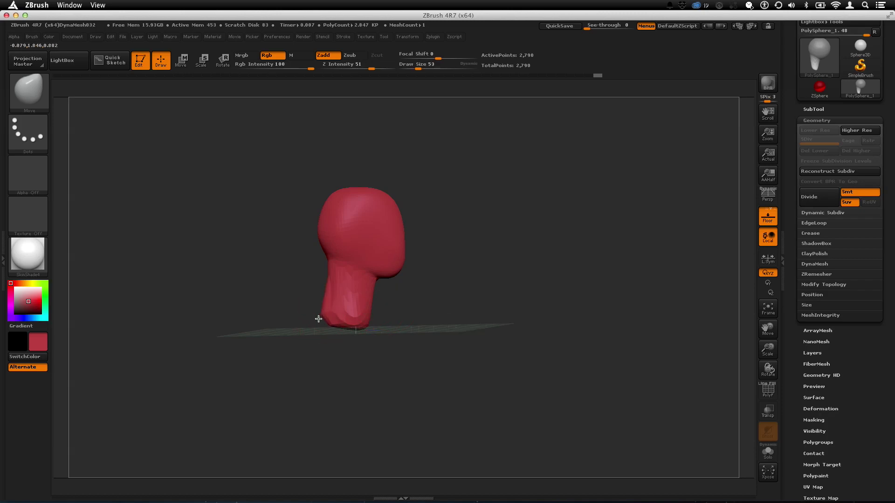
pyautogui.keyDown('shift'); pyautogui.moveTo(567, 279); pyautogui.dragTo(290, 266); pyautogui.keyUp('shift')
# Step: Remesh the stretched head with DynaMesh at resolution 32 and smooth the neck surface
pyautogui.scroll(-5, 852, 363)
pyautogui.scroll(1, 852, 362)
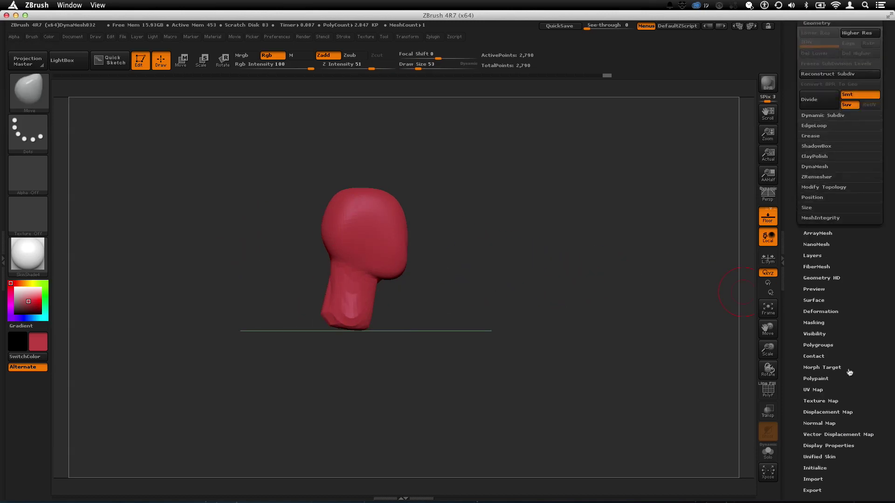
pyautogui.scroll(2, 828, 228)
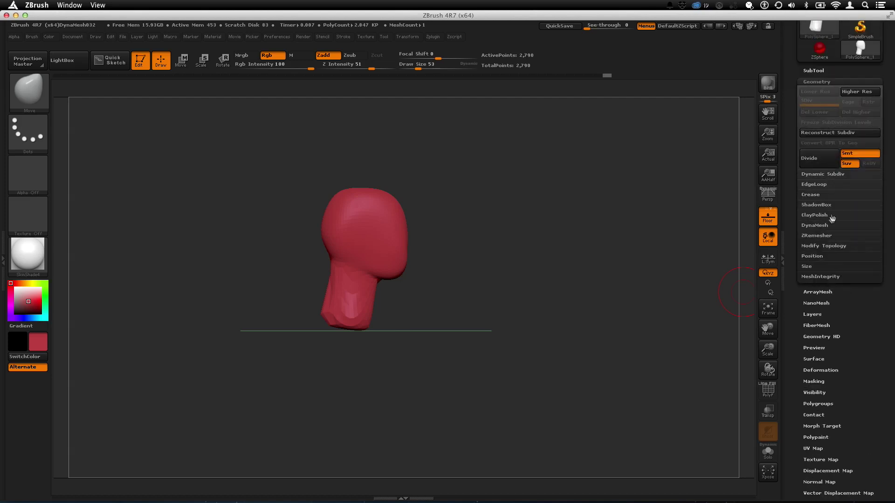
pyautogui.click(823, 226)
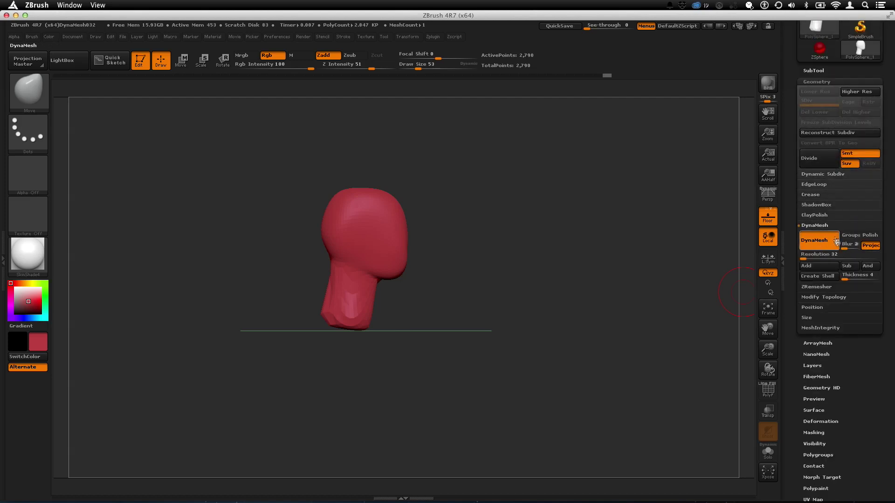
pyautogui.press('ctrl')
pyautogui.moveTo(490, 180)
pyautogui.keyDown('ctrl'); pyautogui.mouseDown()
pyautogui.moveTo(539, 219)
pyautogui.moveTo(566, 270)
pyautogui.mouseUp(); pyautogui.keyUp('ctrl')
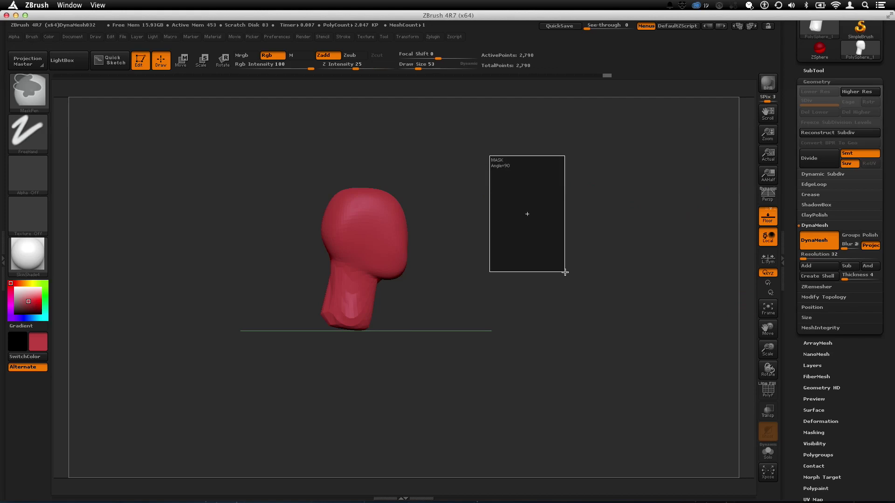
pyautogui.keyDown('shift'); pyautogui.moveTo(318, 311); pyautogui.dragTo(327, 306); pyautogui.keyUp('shift')
# Step: Carve two eye sockets and a rough mouth into the front of the head with the Standard brush
pyautogui.moveTo(412, 300)
pyautogui.keyDown('shift'); pyautogui.mouseDown()
pyautogui.moveTo(465, 286)
pyautogui.moveTo(614, 212)
pyautogui.mouseUp(); pyautogui.keyUp('shift')
pyautogui.keyDown('alt'); pyautogui.moveTo(480, 220); pyautogui.dragTo(512, 261); pyautogui.keyUp('alt')
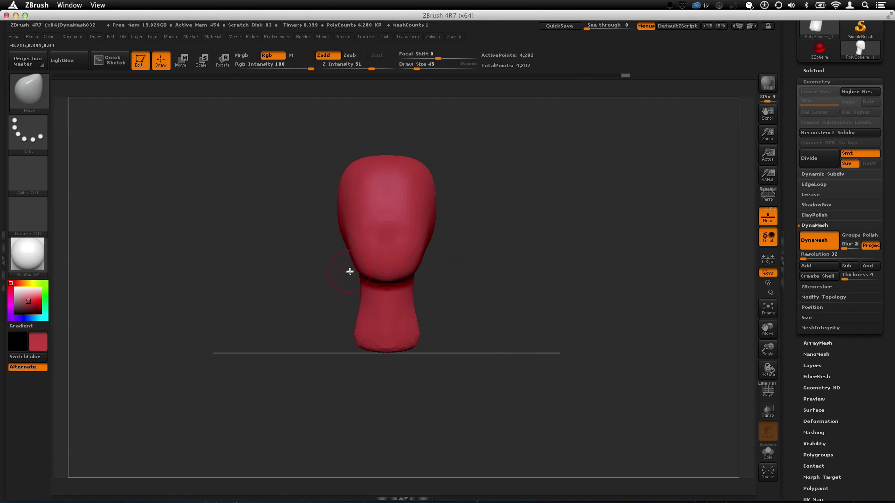
pyautogui.press('b')
pyautogui.press('s')
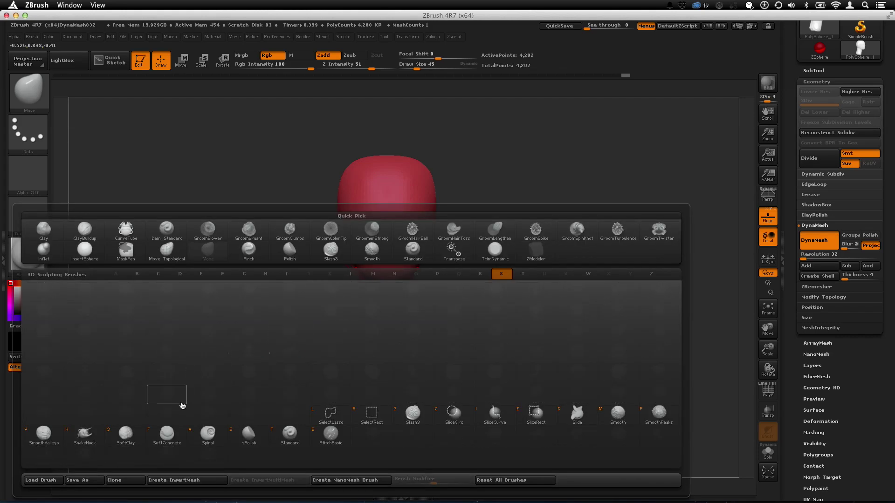
pyautogui.click(286, 438)
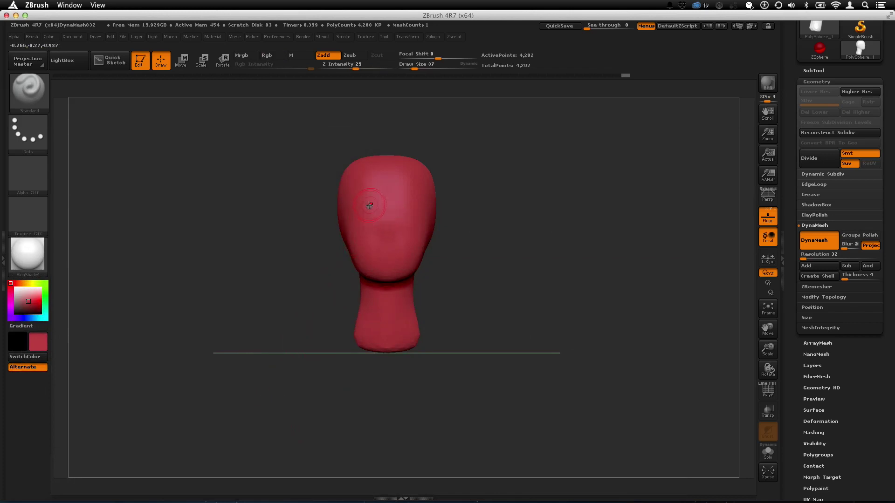
pyautogui.moveTo(369, 207)
pyautogui.mouseDown()
pyautogui.moveTo(358, 214)
pyautogui.moveTo(367, 219)
pyautogui.mouseUp()
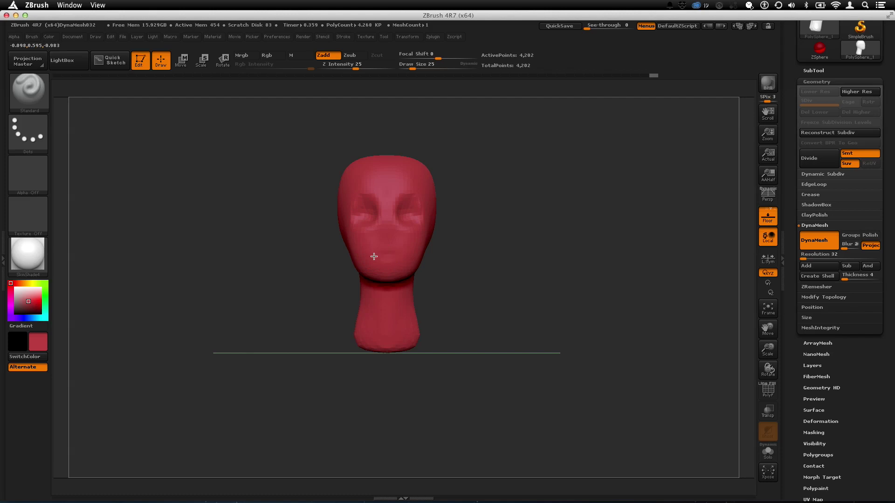
pyautogui.moveTo(377, 260); pyautogui.dragTo(402, 253)
# Step: Adjust the face around the eye sockets, mouth and side profile with the Move brush
pyautogui.moveTo(488, 264); pyautogui.dragTo(434, 242)
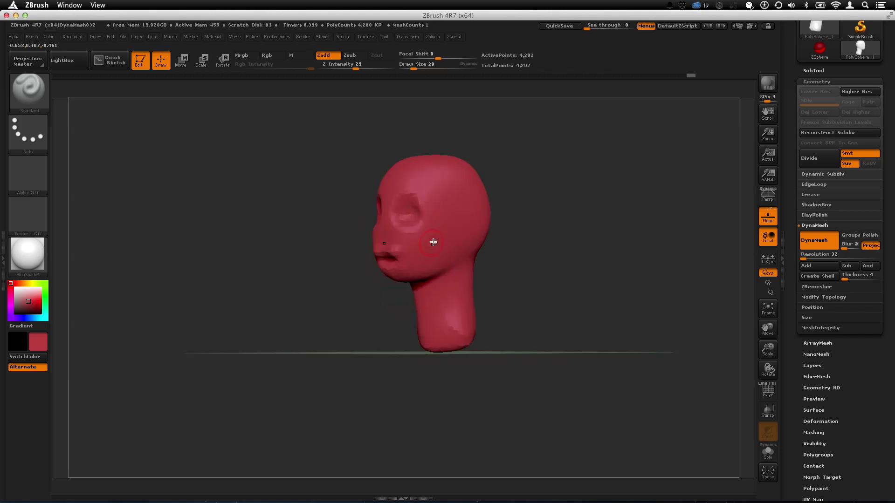
pyautogui.press('b')
pyautogui.press('m')
pyautogui.press('v')
pyautogui.keyDown('alt'); pyautogui.moveTo(549, 247); pyautogui.dragTo(508, 205); pyautogui.keyUp('alt')
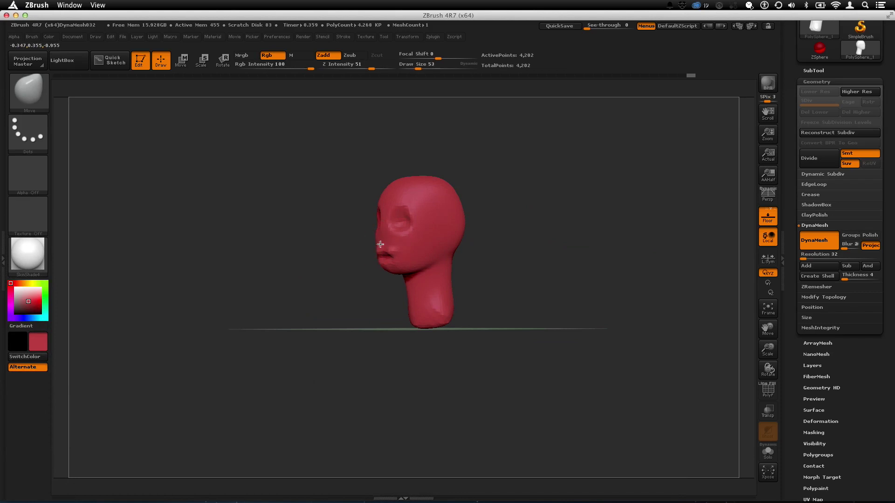
pyautogui.moveTo(340, 252); pyautogui.dragTo(461, 280)
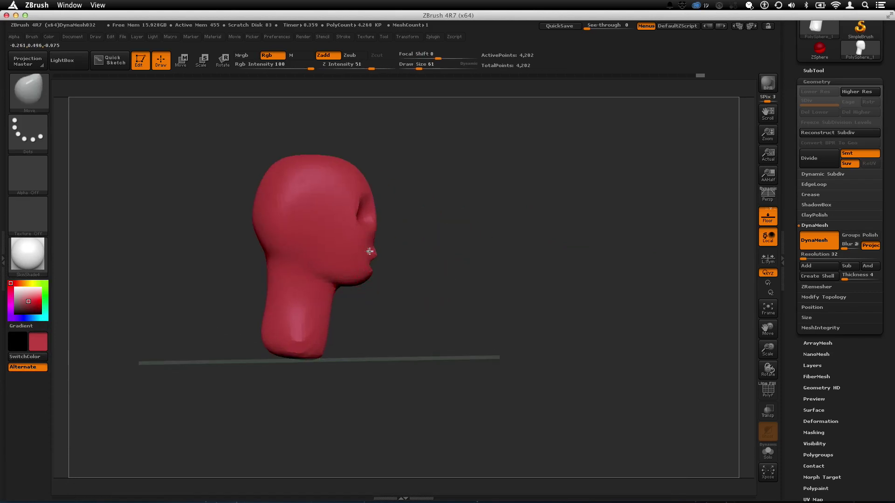
pyautogui.moveTo(375, 230); pyautogui.dragTo(519, 213)
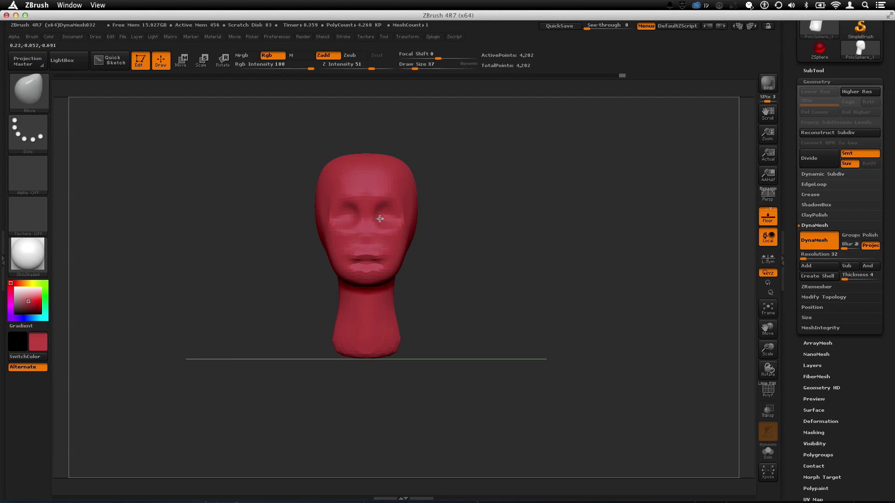
# Step: Smooth down the protruding upper lip in the side profile
pyautogui.moveTo(460, 224)
pyautogui.mouseDown()
pyautogui.moveTo(509, 278)
pyautogui.moveTo(339, 256)
pyautogui.moveTo(350, 291)
pyautogui.moveTo(452, 295)
pyautogui.moveTo(362, 298)
pyautogui.mouseUp()
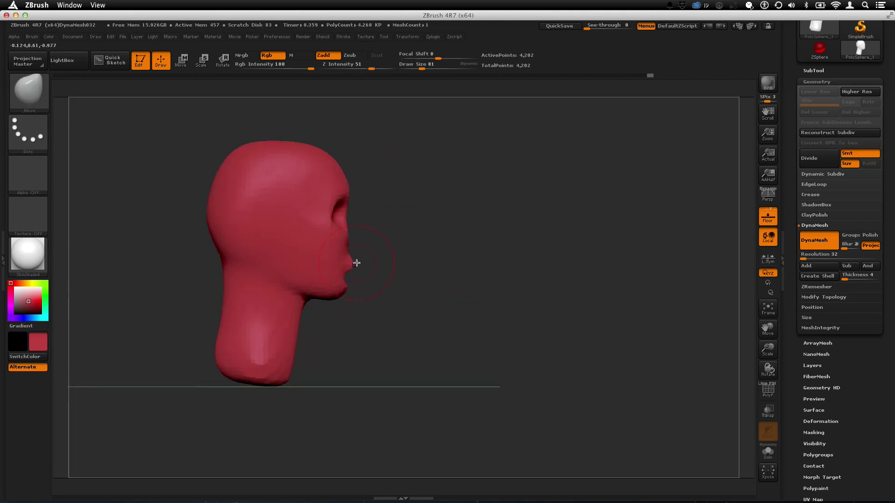
pyautogui.press('shift')
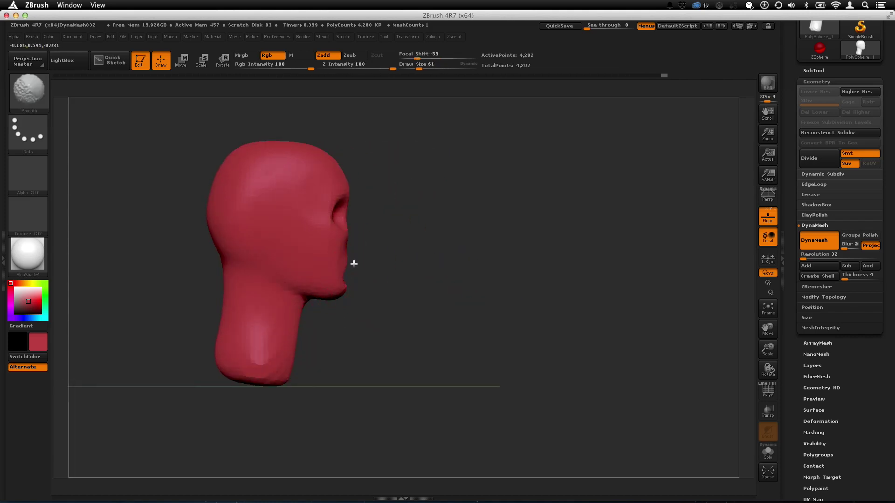
pyautogui.moveTo(342, 262)
pyautogui.mouseDown()
pyautogui.moveTo(460, 241)
pyautogui.moveTo(455, 259)
pyautogui.moveTo(421, 260)
pyautogui.mouseUp()
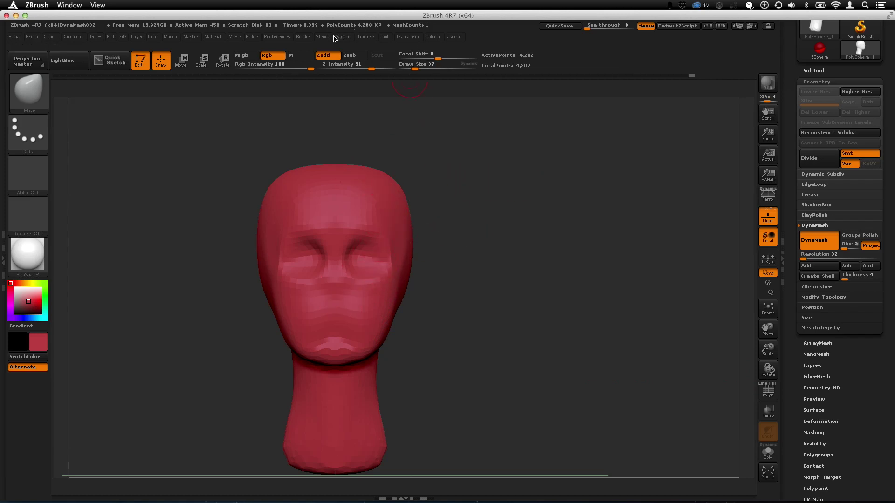
# Step: Restore the custom user interface from the configuration preferences
pyautogui.click(276, 37)
pyautogui.click(292, 70)
pyautogui.click(277, 37)
pyautogui.click(322, 92)
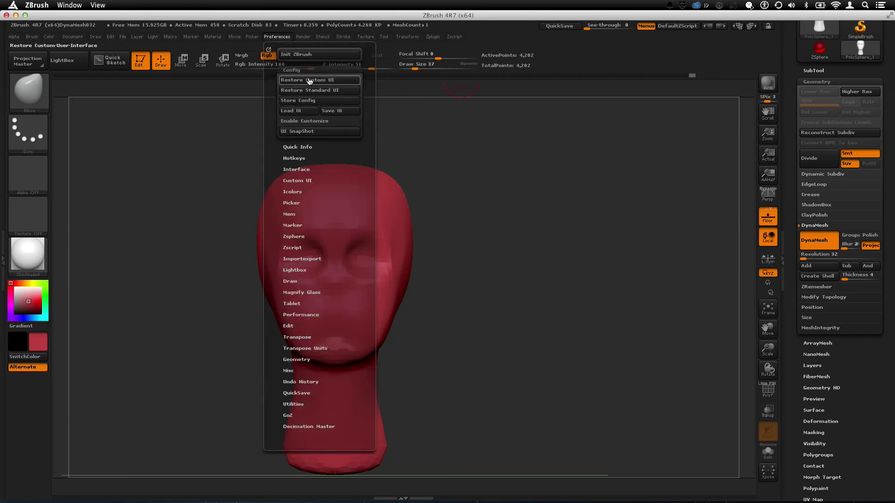
# Step: Carve creases above the eye sockets and a mouth line with the Dam_Standard brush
pyautogui.keyDown('alt'); pyautogui.moveTo(496, 212); pyautogui.dragTo(439, 265); pyautogui.keyUp('alt')
pyautogui.keyDown('alt'); pyautogui.moveTo(497, 222); pyautogui.dragTo(497, 252); pyautogui.keyUp('alt')
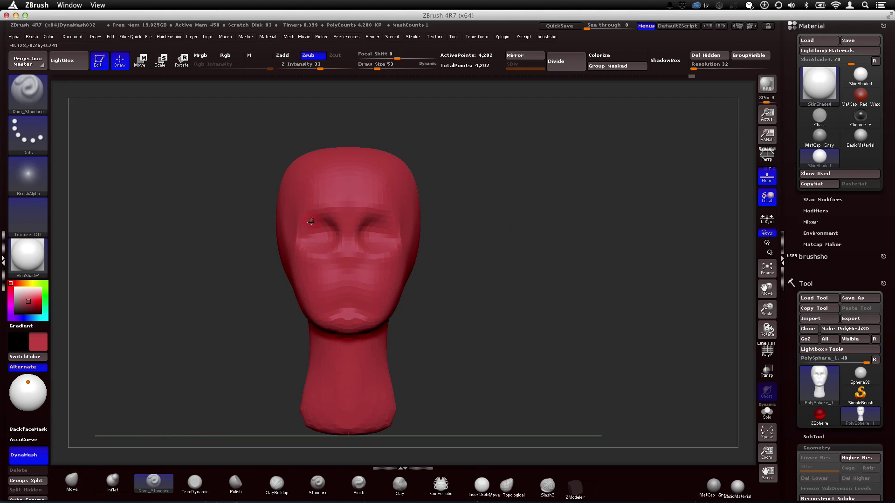
pyautogui.moveTo(460, 245); pyautogui.dragTo(430, 246)
pyautogui.moveTo(370, 228); pyautogui.dragTo(384, 233)
pyautogui.keyDown('alt'); pyautogui.moveTo(466, 261); pyautogui.dragTo(459, 233); pyautogui.keyUp('alt')
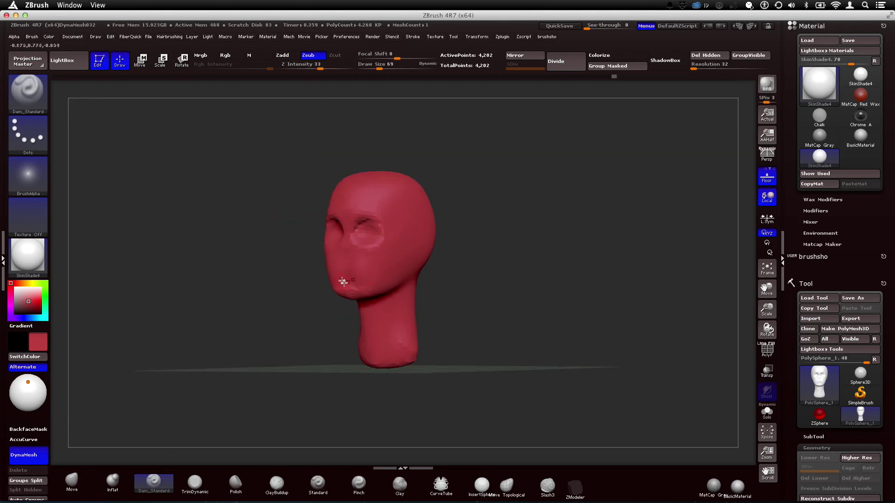
pyautogui.moveTo(269, 274); pyautogui.dragTo(306, 286)
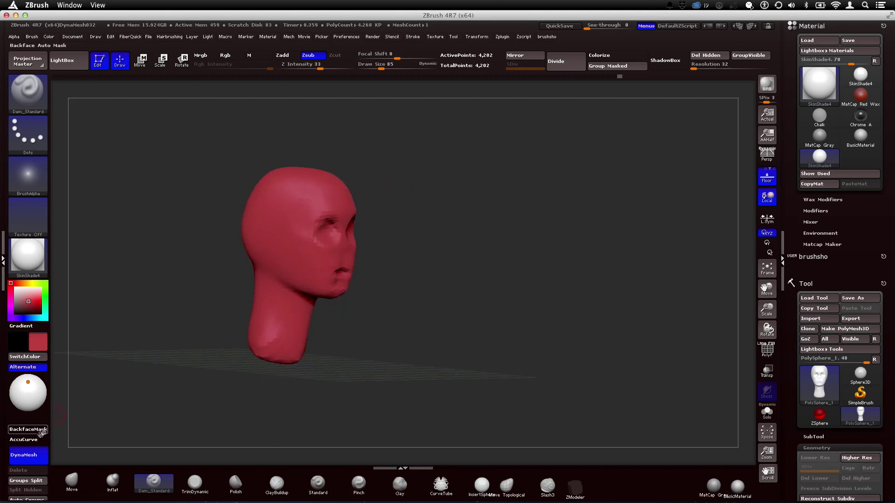
# Step: Reshape the chin, lips and eye area with the Move brush
pyautogui.click(72, 483)
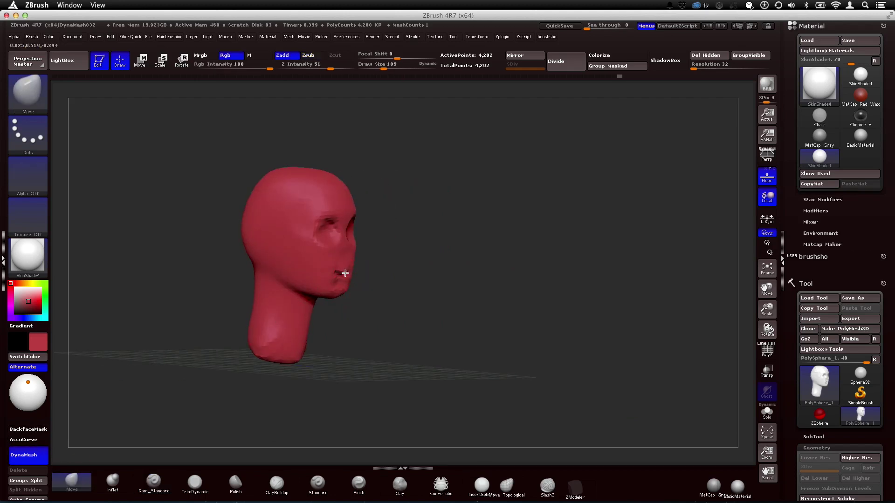
pyautogui.moveTo(339, 300); pyautogui.dragTo(354, 261)
pyautogui.moveTo(494, 208); pyautogui.dragTo(358, 224)
pyautogui.keyDown('alt'); pyautogui.moveTo(502, 237); pyautogui.dragTo(501, 279); pyautogui.keyUp('alt')
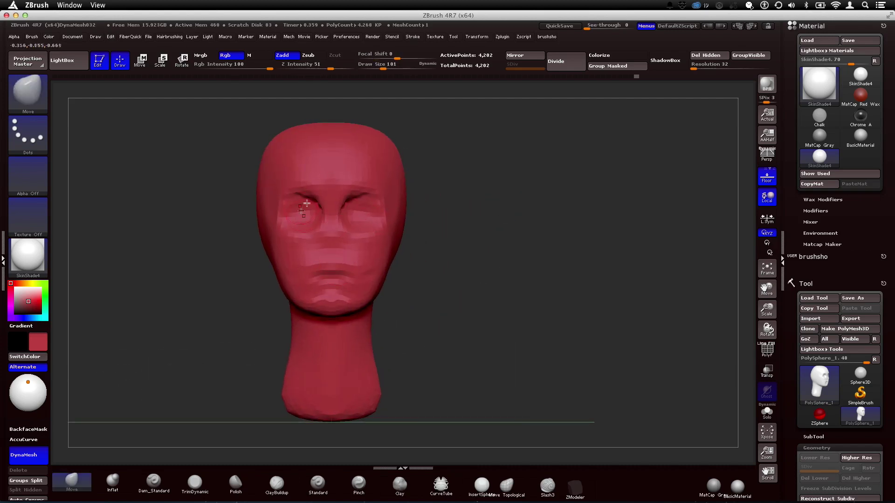
# Step: Build up upper and lower eyelids in the eye sockets with the ClayBuildup brush
pyautogui.keyDown('alt'); pyautogui.moveTo(487, 245); pyautogui.dragTo(413, 208); pyautogui.keyUp('alt')
pyautogui.moveTo(467, 217)
pyautogui.keyDown('alt'); pyautogui.mouseDown()
pyautogui.moveTo(463, 249)
pyautogui.moveTo(369, 235)
pyautogui.moveTo(433, 241)
pyautogui.mouseUp(); pyautogui.keyUp('alt')
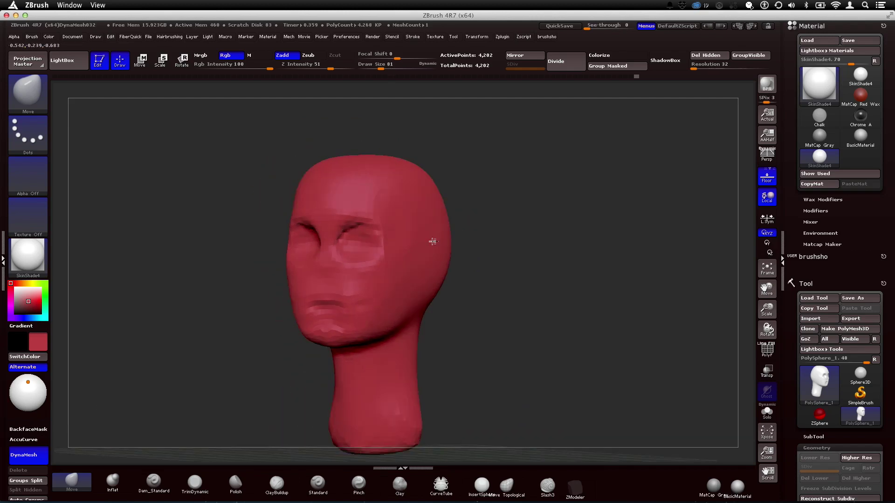
pyautogui.click(277, 485)
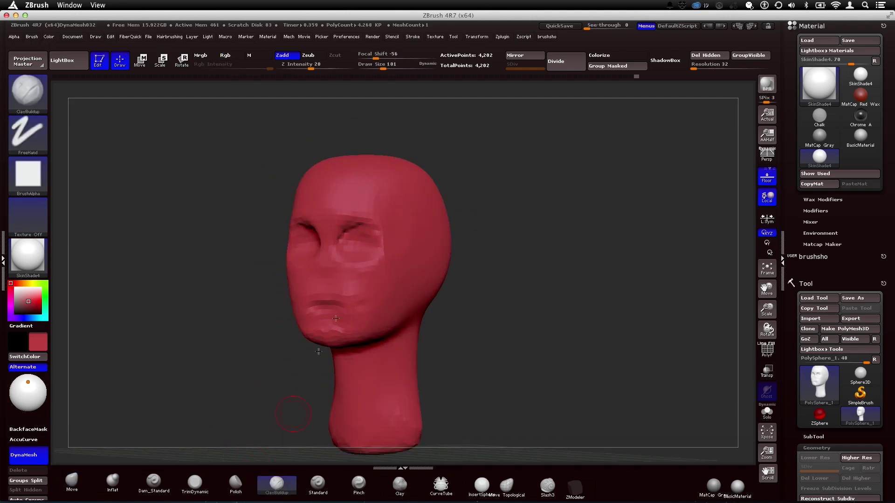
pyautogui.moveTo(350, 242); pyautogui.dragTo(360, 243)
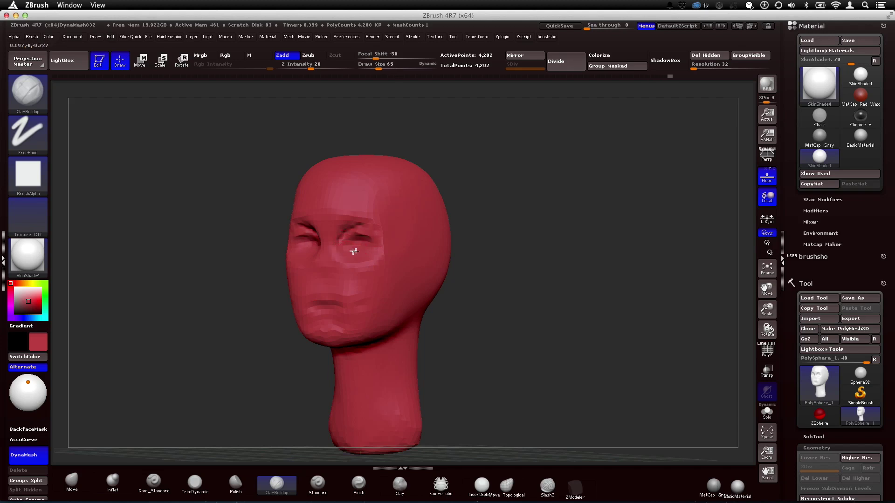
pyautogui.moveTo(478, 272); pyautogui.dragTo(558, 293)
pyautogui.moveTo(288, 242); pyautogui.dragTo(306, 243)
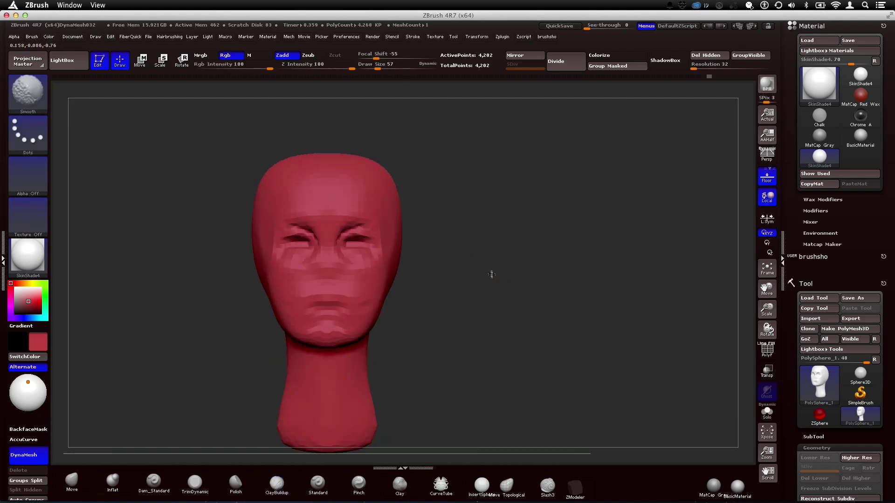
# Step: Adjust the outer corners of the eyelids with the Move brush
pyautogui.click(72, 482)
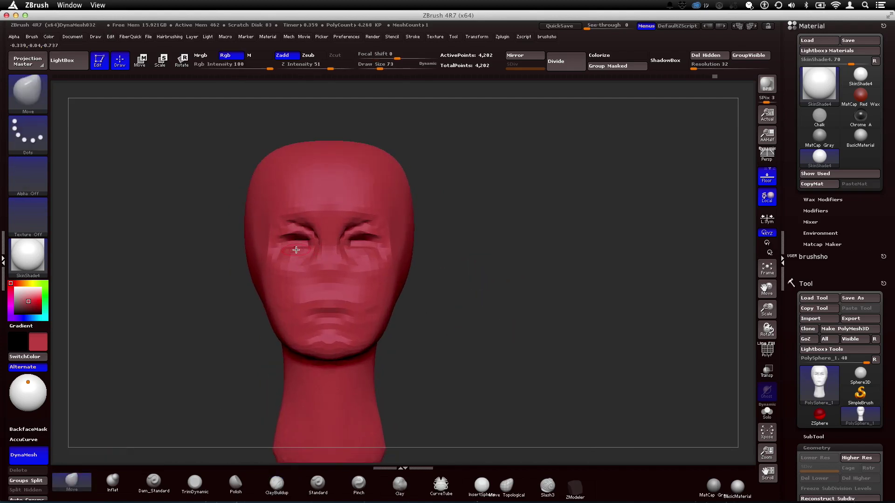
pyautogui.moveTo(275, 237); pyautogui.dragTo(282, 238)
pyautogui.moveTo(368, 237); pyautogui.dragTo(373, 233)
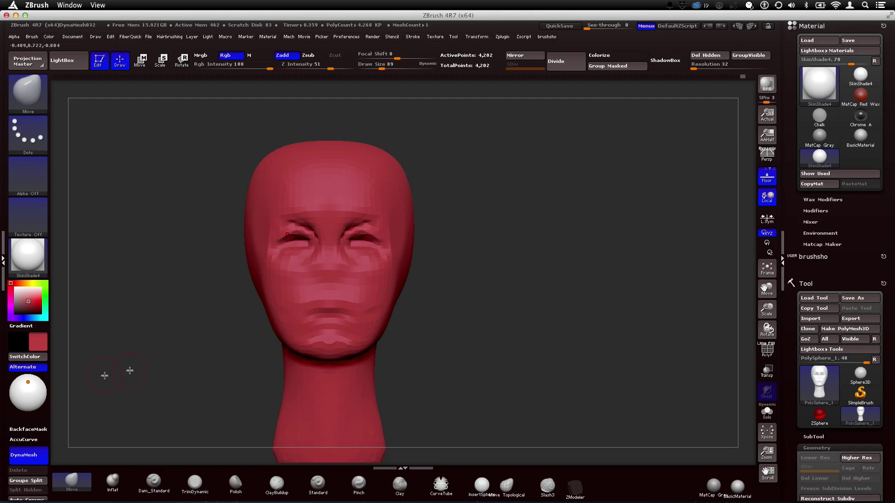
# Step: Remesh the head with DynaMesh at resolution 112
pyautogui.scroll(-8, 861, 272)
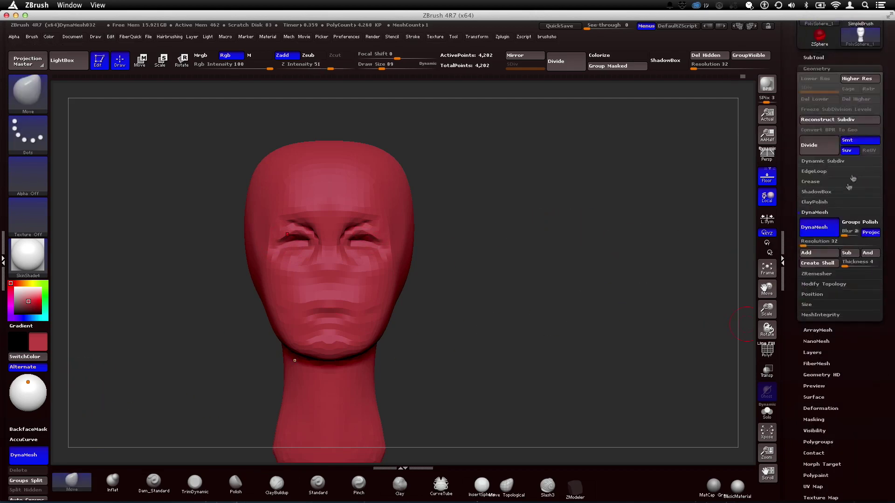
pyautogui.moveTo(802, 245); pyautogui.dragTo(807, 247)
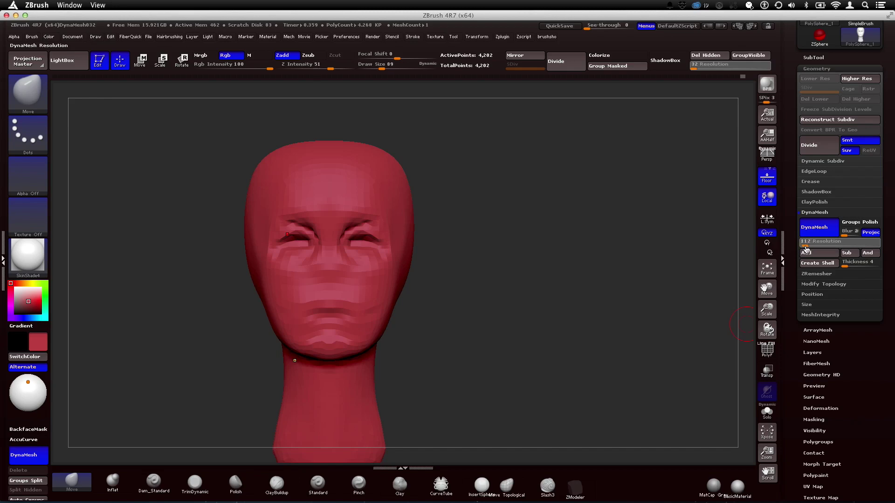
pyautogui.keyDown('ctrl'); pyautogui.moveTo(476, 179); pyautogui.dragTo(477, 256); pyautogui.keyUp('ctrl')
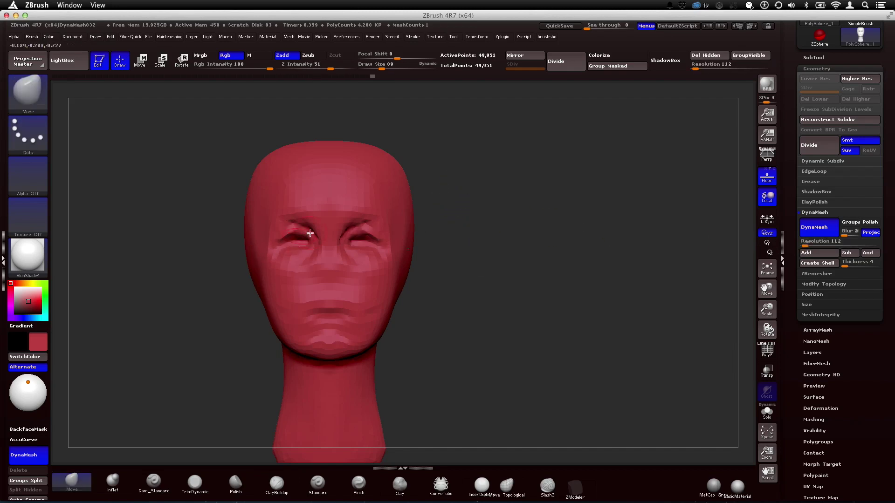
# Step: Set the DynaMesh resolution to 80 and remesh the head
pyautogui.click(802, 246)
pyautogui.write('80')
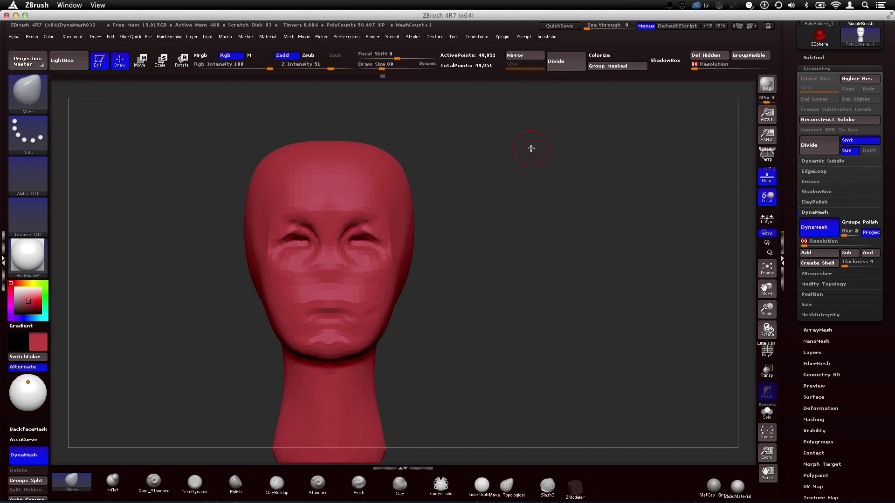
pyautogui.press('Return')
pyautogui.keyDown('ctrl'); pyautogui.moveTo(545, 188); pyautogui.dragTo(544, 262); pyautogui.keyUp('ctrl')
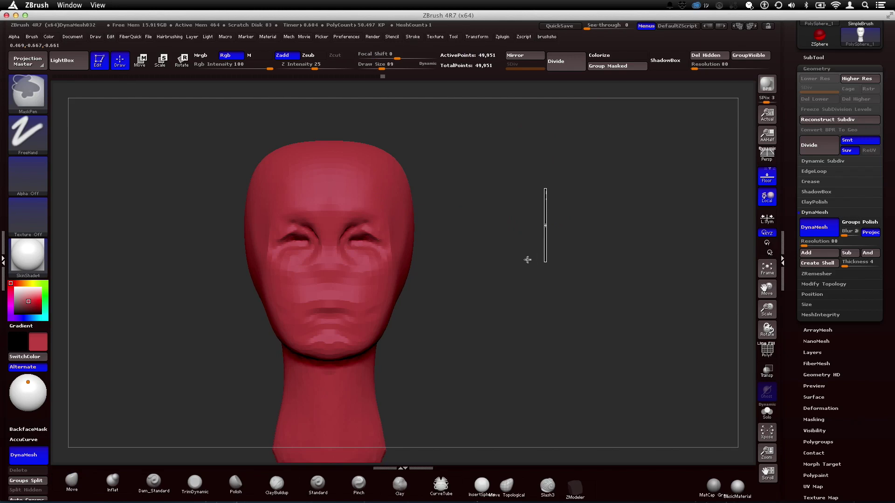
# Step: Smooth the surface of the face from the eyes down to the mouth
pyautogui.keyDown('alt'); pyautogui.moveTo(518, 229); pyautogui.dragTo(436, 204); pyautogui.keyUp('alt')
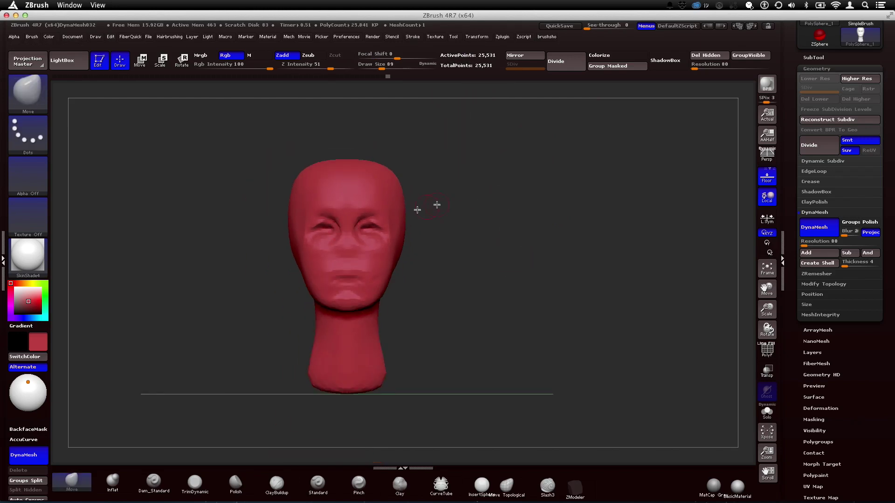
pyautogui.moveTo(329, 234)
pyautogui.keyDown('shift'); pyautogui.mouseDown()
pyautogui.moveTo(350, 272)
pyautogui.moveTo(345, 281)
pyautogui.mouseUp(); pyautogui.keyUp('shift')
pyautogui.moveTo(457, 275)
pyautogui.keyDown('alt'); pyautogui.mouseDown()
pyautogui.moveTo(463, 260)
pyautogui.moveTo(388, 259)
pyautogui.moveTo(385, 237)
pyautogui.mouseUp(); pyautogui.keyUp('alt')
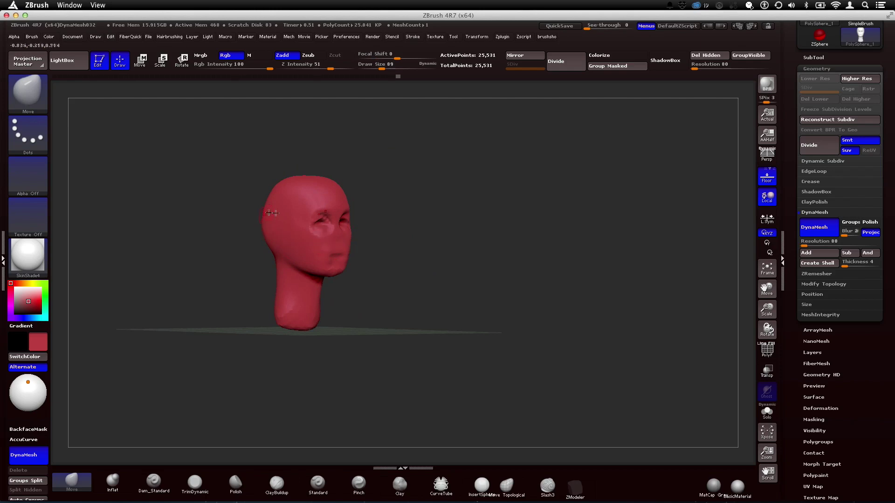
# Step: Build up the sides and back of the skull and the upper neck with the ClayBuildup brush
pyautogui.click(277, 483)
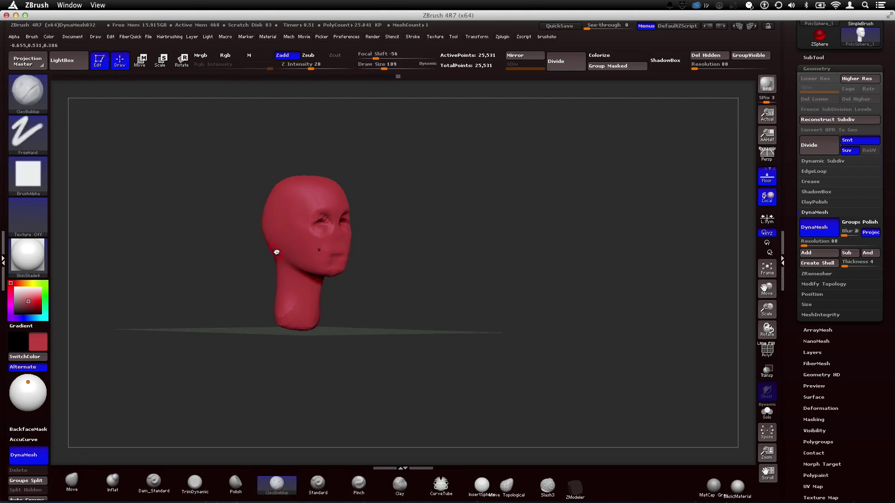
pyautogui.press(']')
pyautogui.moveTo(291, 267); pyautogui.dragTo(285, 238)
pyautogui.moveTo(419, 275); pyautogui.dragTo(329, 266)
pyautogui.moveTo(282, 208)
pyautogui.mouseDown()
pyautogui.moveTo(314, 225)
pyautogui.moveTo(299, 210)
pyautogui.moveTo(272, 205)
pyautogui.mouseUp()
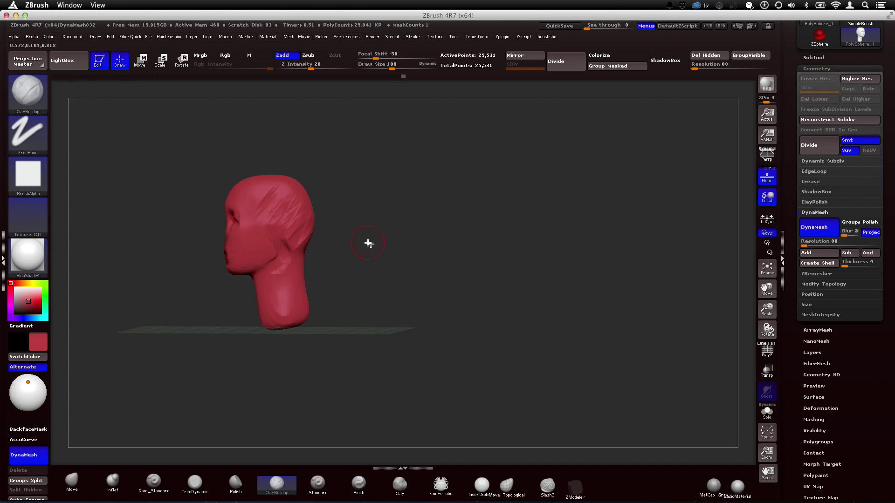
pyautogui.keyDown('shift'); pyautogui.moveTo(368, 244); pyautogui.dragTo(192, 200); pyautogui.keyUp('shift')
pyautogui.moveTo(277, 201); pyautogui.dragTo(264, 196)
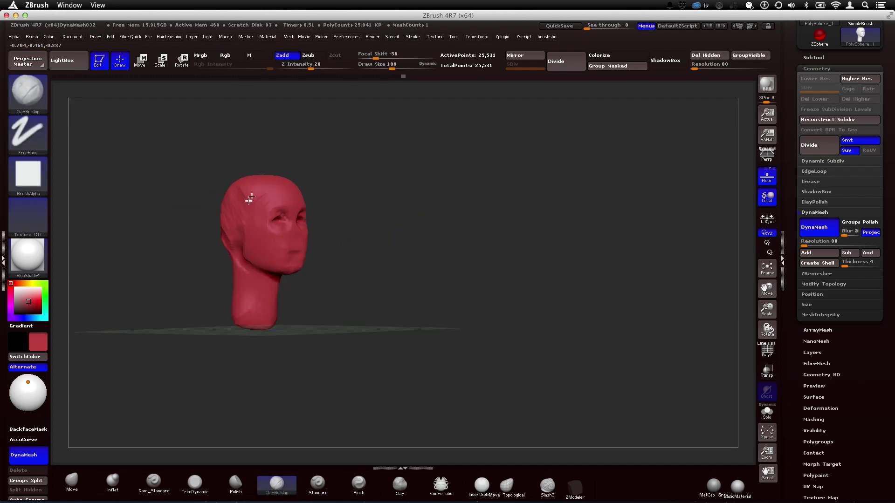
# Step: Smooth the built-up clay strokes on the sides of the head and the upper corners of the skull
pyautogui.press('shift')
pyautogui.keyDown('alt'); pyautogui.moveTo(349, 201); pyautogui.dragTo(353, 145); pyautogui.keyUp('alt')
pyautogui.moveTo(289, 230)
pyautogui.keyDown('shift'); pyautogui.mouseDown()
pyautogui.moveTo(303, 224)
pyautogui.moveTo(300, 244)
pyautogui.mouseUp(); pyautogui.keyUp('shift')
pyautogui.keyDown('alt'); pyautogui.moveTo(455, 230); pyautogui.dragTo(492, 88); pyautogui.keyUp('alt')
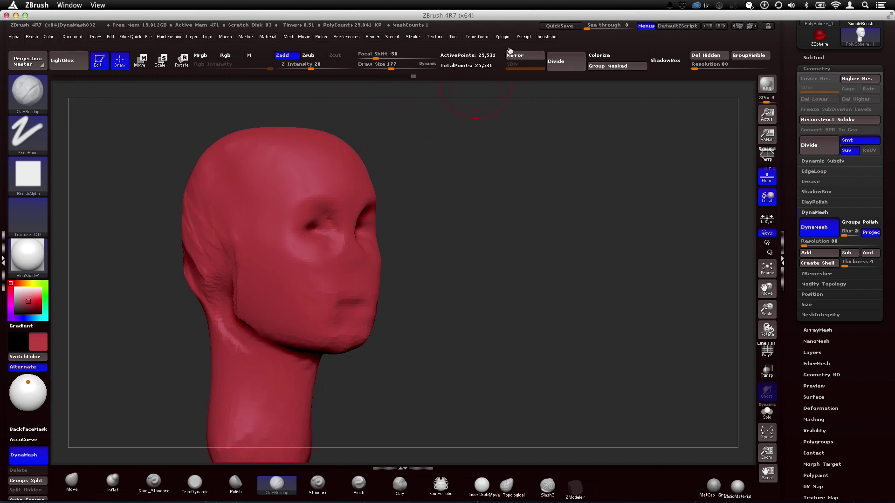
pyautogui.moveTo(440, 195)
pyautogui.mouseDown()
pyautogui.moveTo(473, 225)
pyautogui.moveTo(483, 204)
pyautogui.mouseUp()
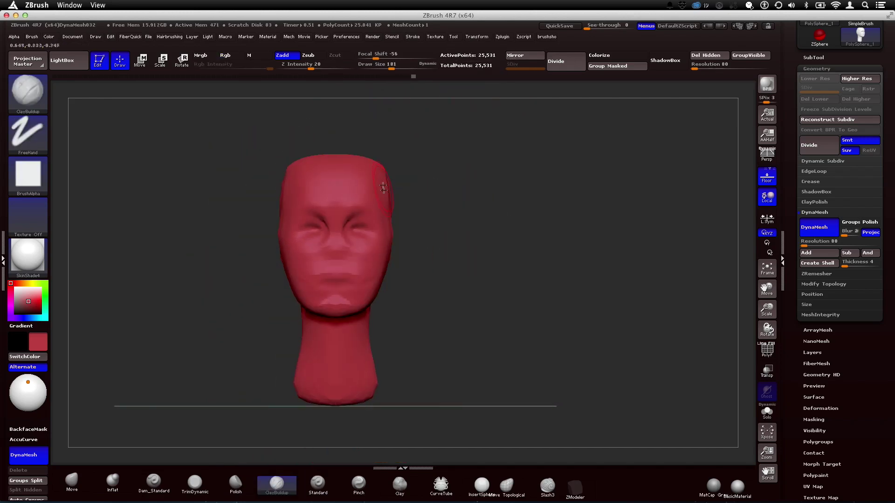
pyautogui.keyDown('shift'); pyautogui.moveTo(381, 184); pyautogui.dragTo(377, 165); pyautogui.keyUp('shift')
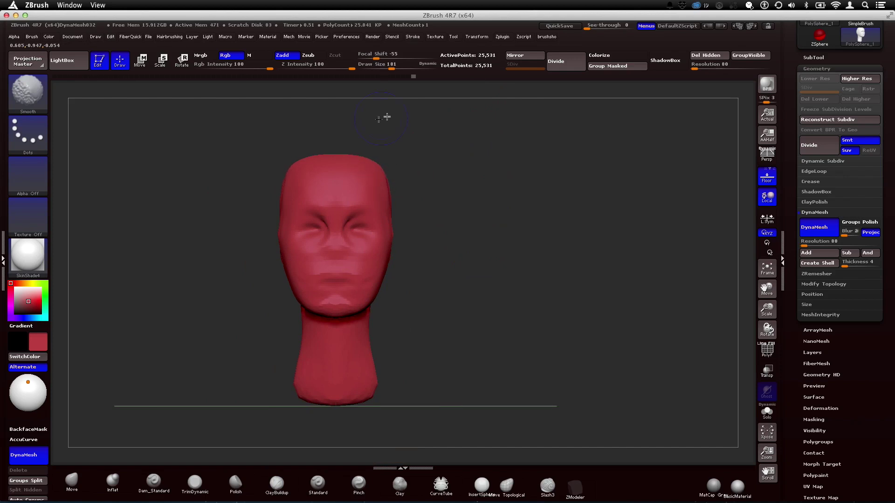
# Step: Try remeshing the head with DynaMesh at resolution 32
pyautogui.moveTo(805, 248); pyautogui.dragTo(805, 251)
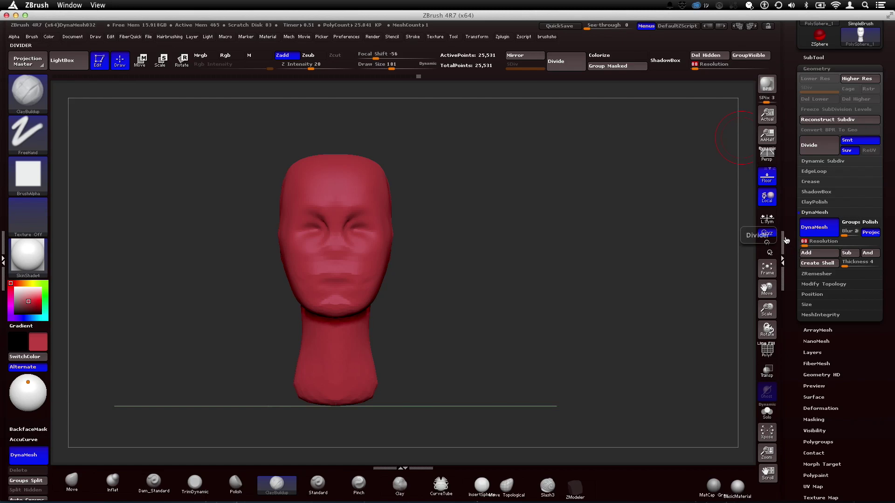
pyautogui.keyDown('ctrl'); pyautogui.moveTo(490, 164); pyautogui.dragTo(508, 277); pyautogui.keyUp('ctrl')
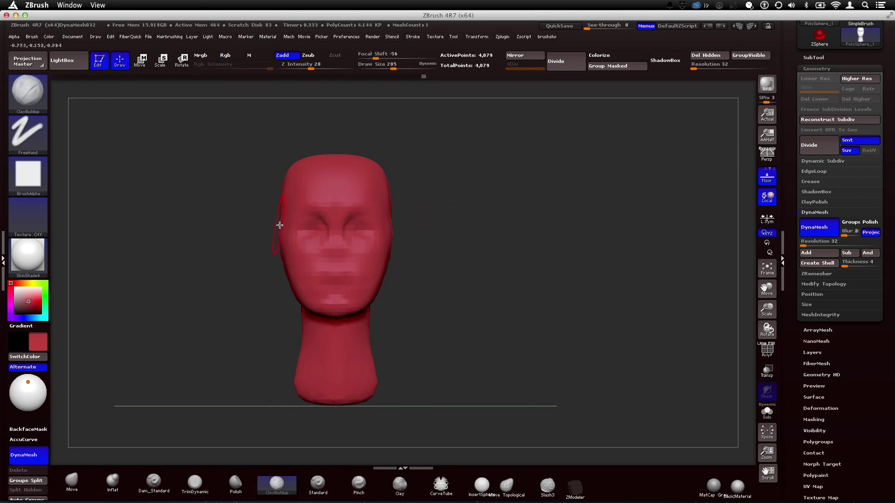
pyautogui.hotkey('ctrl', 'z')
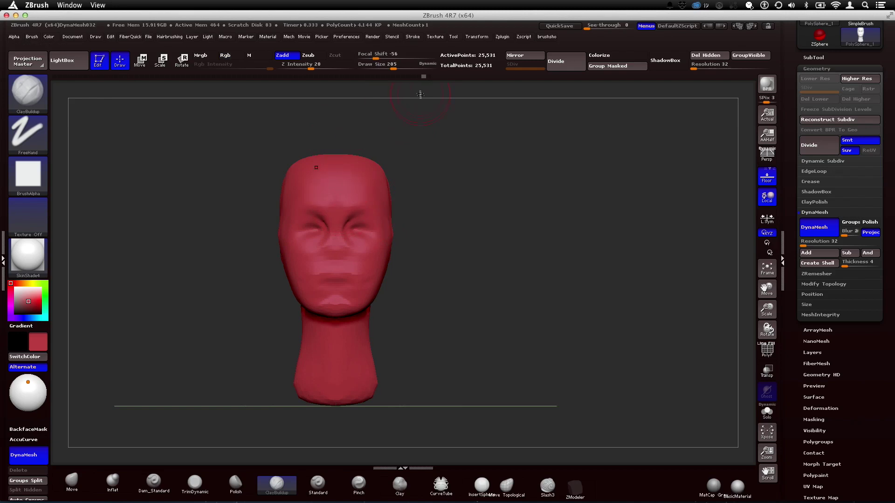
# Step: Set the DynaMesh resolution to 64 and remesh the head
pyautogui.write('64')
pyautogui.keyDown('ctrl'); pyautogui.moveTo(591, 170); pyautogui.dragTo(592, 259); pyautogui.keyUp('ctrl')
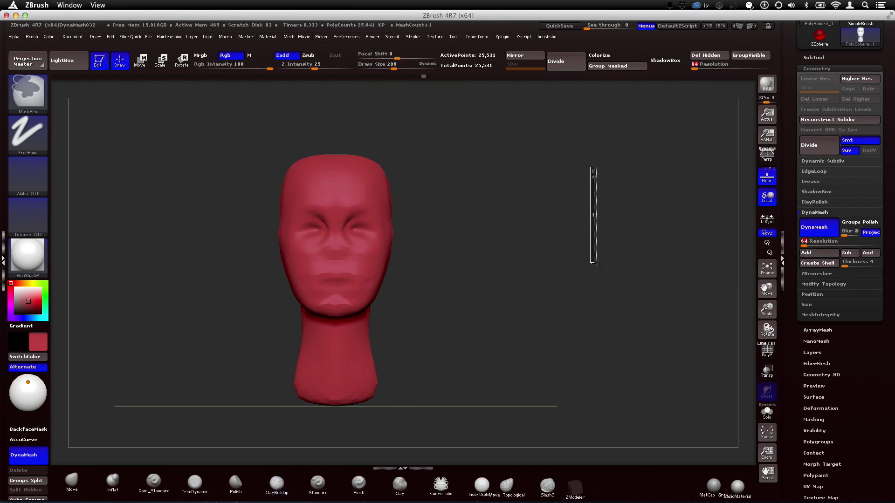
# Step: Reshape the sides of the head with the Move brush and smooth the skull into a rounder form
pyautogui.click(71, 481)
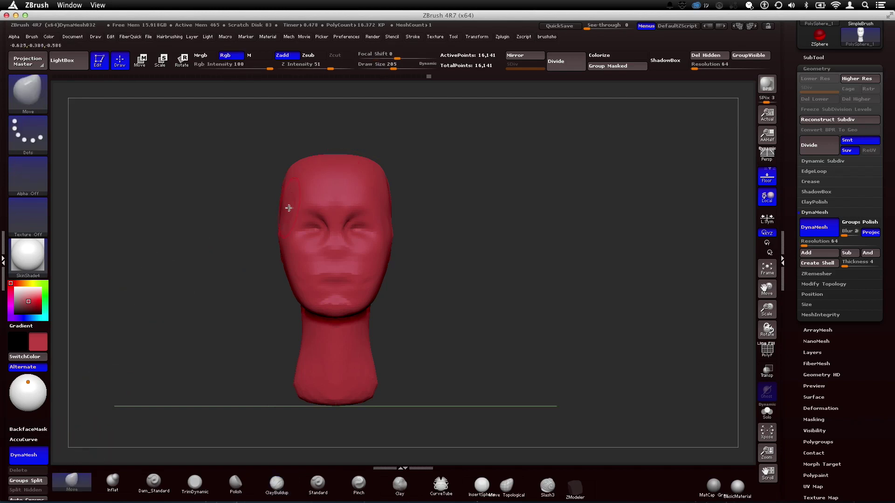
pyautogui.press('shift')
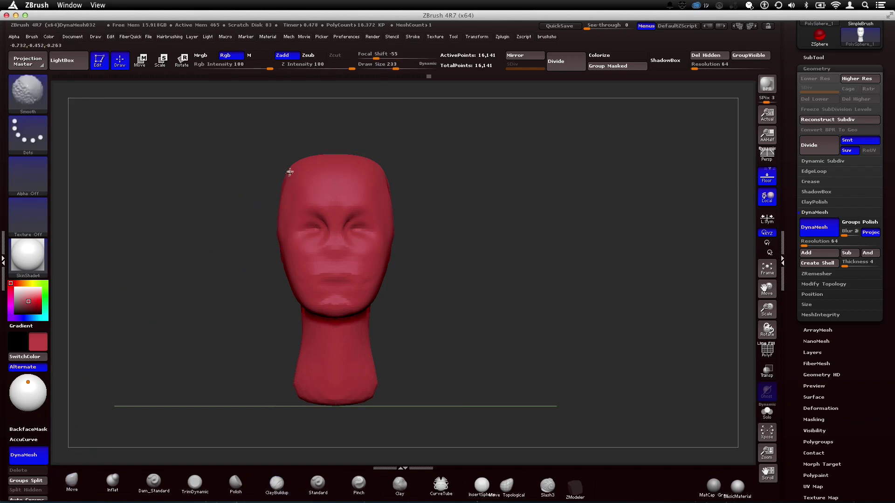
pyautogui.moveTo(495, 251)
pyautogui.keyDown('alt'); pyautogui.mouseDown()
pyautogui.moveTo(368, 225)
pyautogui.moveTo(402, 227)
pyautogui.mouseUp(); pyautogui.keyUp('alt')
pyautogui.press('shift')
pyautogui.press('shift')
pyautogui.moveTo(380, 236)
pyautogui.keyDown('shift'); pyautogui.mouseDown()
pyautogui.moveTo(359, 238)
pyautogui.moveTo(418, 216)
pyautogui.moveTo(405, 319)
pyautogui.mouseUp(); pyautogui.keyUp('shift')
pyautogui.keyDown('alt'); pyautogui.moveTo(550, 248); pyautogui.dragTo(529, 253); pyautogui.keyUp('alt')
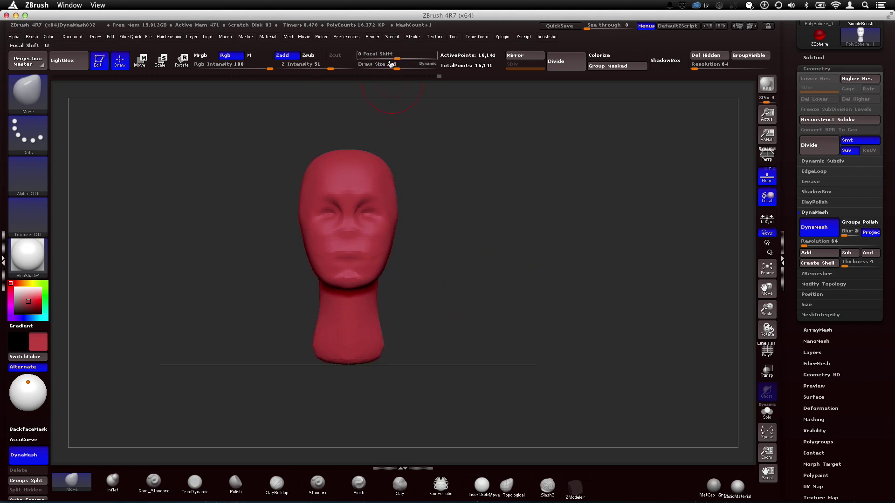
# Step: Turn off DynaMesh for the head mesh
pyautogui.click(813, 227)
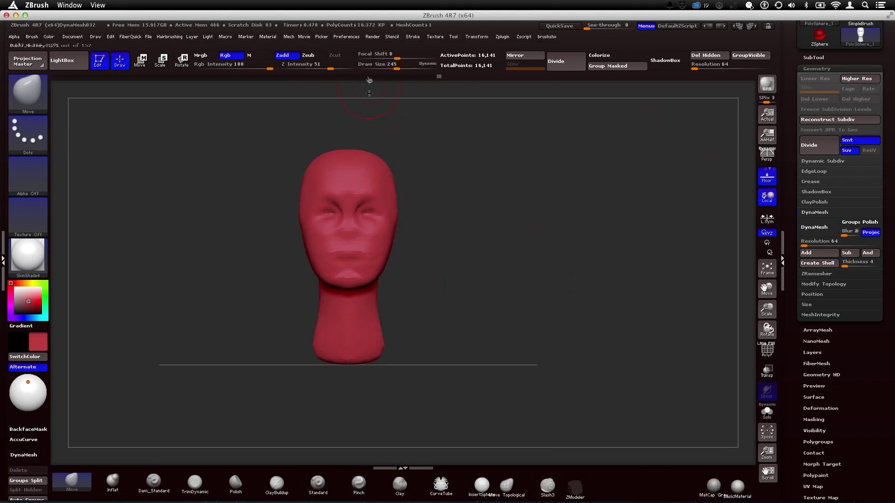
pyautogui.moveTo(463, 208)
pyautogui.keyDown('alt'); pyautogui.mouseDown()
pyautogui.moveTo(473, 264)
pyautogui.moveTo(515, 242)
pyautogui.moveTo(509, 230)
pyautogui.moveTo(535, 202)
pyautogui.moveTo(488, 245)
pyautogui.moveTo(419, 228)
pyautogui.mouseUp(); pyautogui.keyUp('alt')
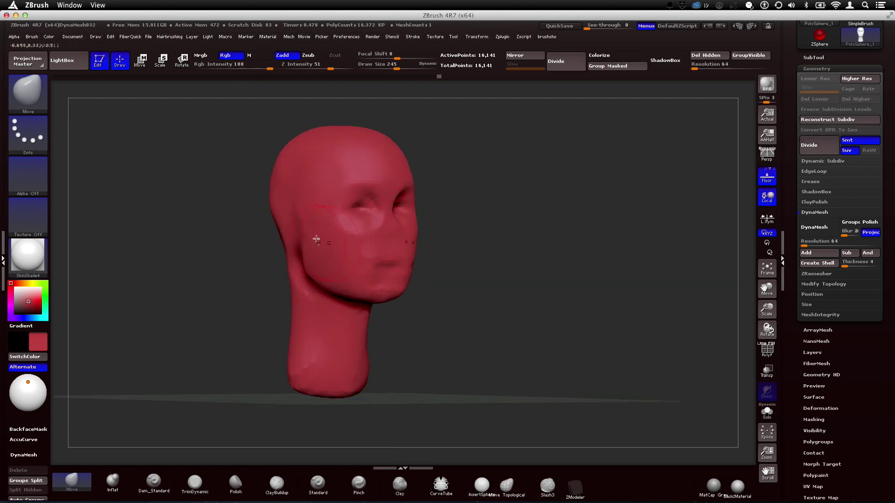
pyautogui.moveTo(435, 257); pyautogui.dragTo(487, 208)
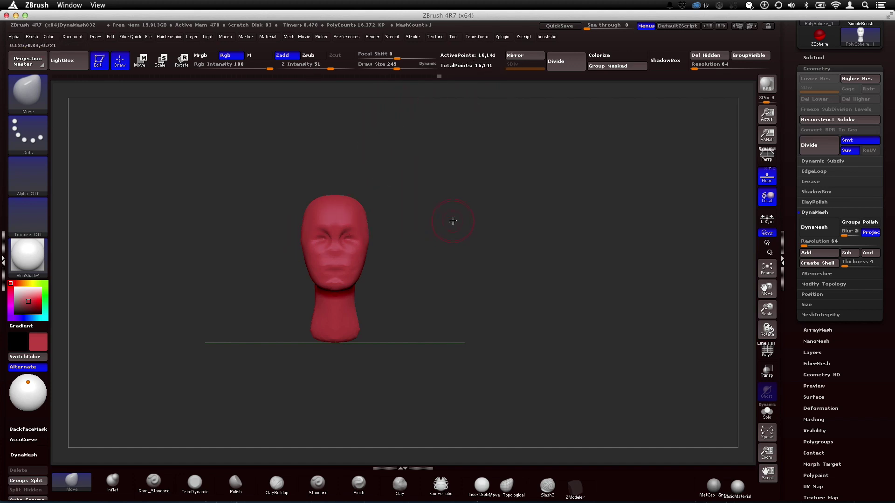
# Step: Build up the base form of a nose in the middle of the face with the ClayBuildup brush
pyautogui.keyDown('alt'); pyautogui.moveTo(453, 221); pyautogui.dragTo(453, 228); pyautogui.keyUp('alt')
pyautogui.moveTo(466, 192)
pyautogui.keyDown('alt'); pyautogui.mouseDown()
pyautogui.moveTo(469, 180)
pyautogui.moveTo(445, 197)
pyautogui.mouseUp(); pyautogui.keyUp('alt')
pyautogui.click(317, 485)
pyautogui.moveTo(364, 427); pyautogui.dragTo(330, 225)
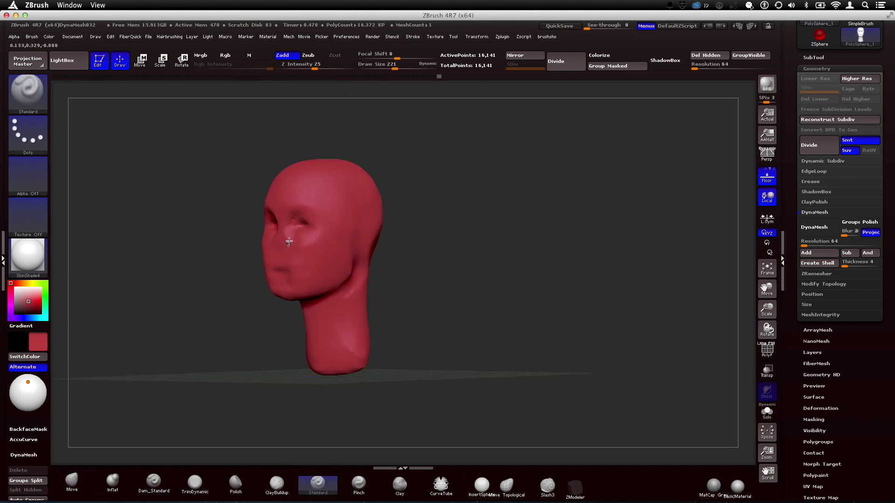
pyautogui.click(277, 485)
pyautogui.scroll(3, 270, 260)
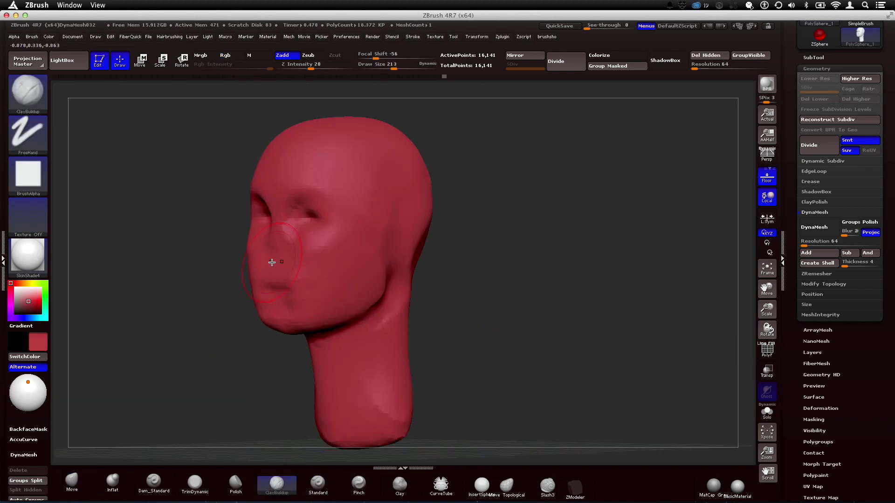
pyautogui.moveTo(189, 340)
pyautogui.mouseDown()
pyautogui.moveTo(295, 253)
pyautogui.moveTo(275, 233)
pyautogui.moveTo(275, 258)
pyautogui.moveTo(290, 243)
pyautogui.mouseUp()
# Step: Pull the nose tip forward and adjust the brow in profile with the Move brush
pyautogui.moveTo(417, 278); pyautogui.dragTo(466, 283)
pyautogui.click(73, 482)
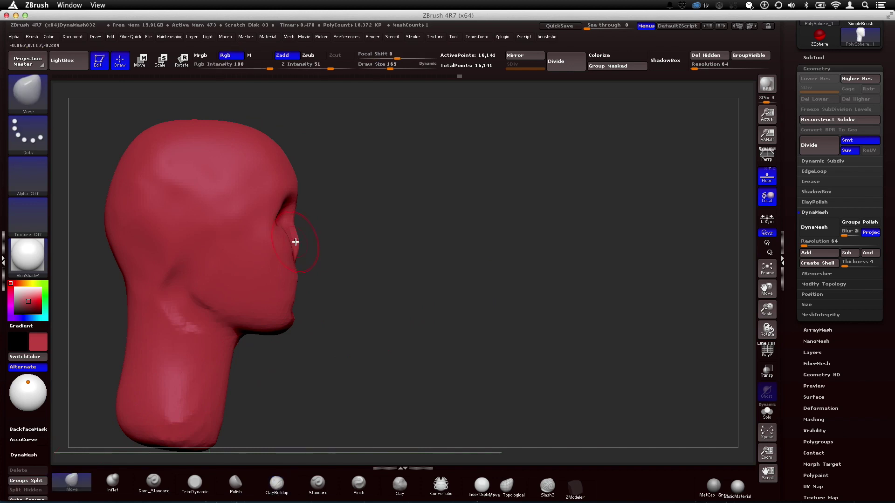
pyautogui.moveTo(297, 249); pyautogui.dragTo(302, 239)
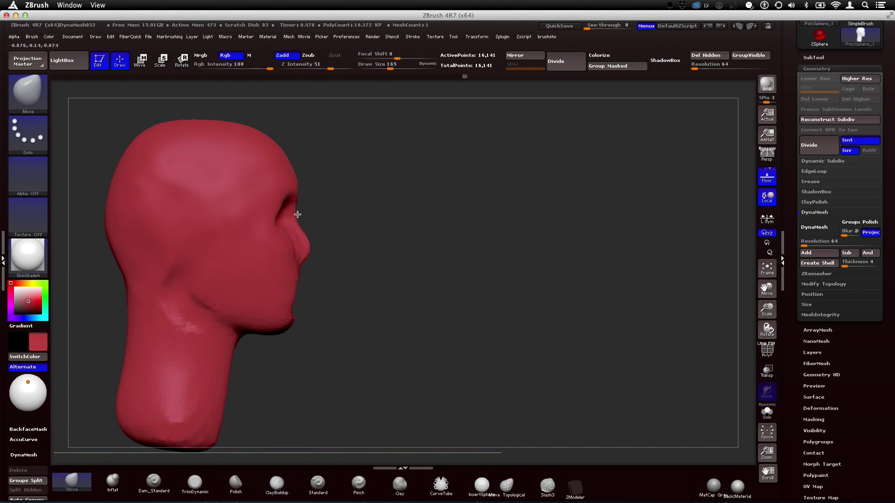
pyautogui.moveTo(295, 185); pyautogui.dragTo(292, 193)
pyautogui.keyDown('ctrl'); pyautogui.moveTo(293, 193); pyautogui.dragTo(281, 205, button='right'); pyautogui.keyUp('ctrl')
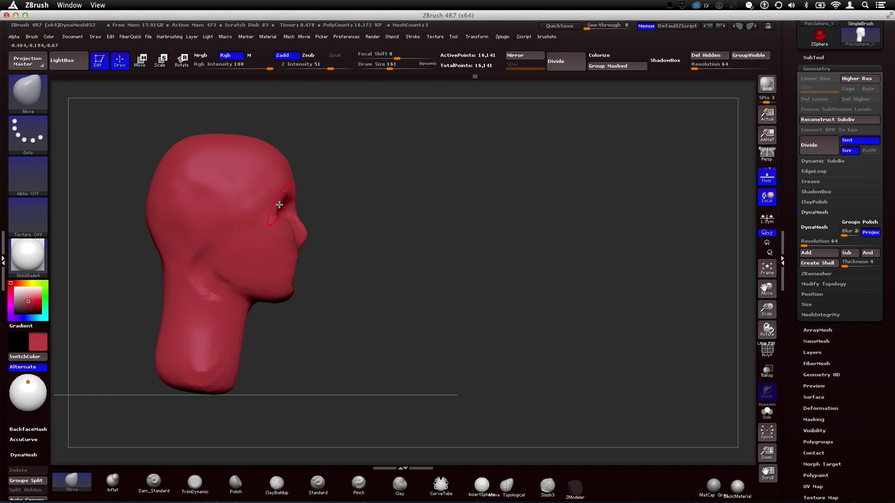
# Step: Refine the nose and facial profile from several angles with the Move brush
pyautogui.moveTo(343, 204); pyautogui.dragTo(465, 250)
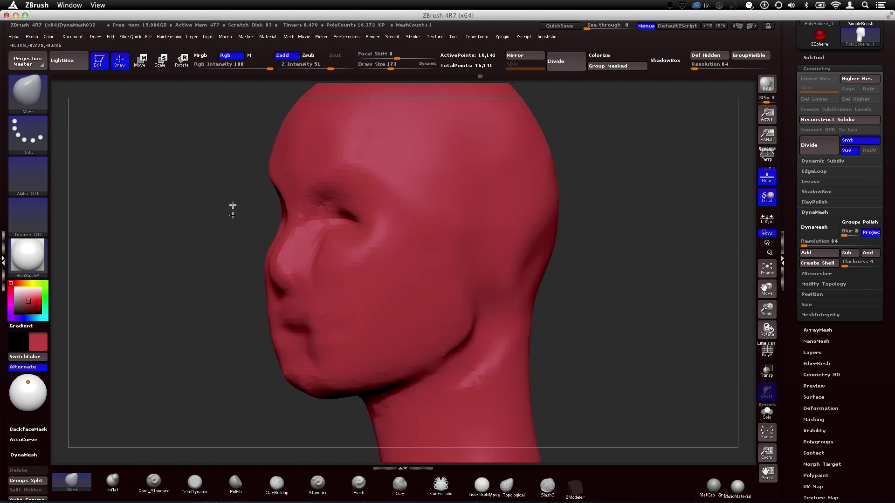
pyautogui.scroll(-3, 243, 191)
pyautogui.moveTo(243, 191)
pyautogui.mouseDown()
pyautogui.moveTo(257, 185)
pyautogui.moveTo(250, 200)
pyautogui.moveTo(385, 225)
pyautogui.mouseUp()
pyautogui.scroll(4, 313, 264)
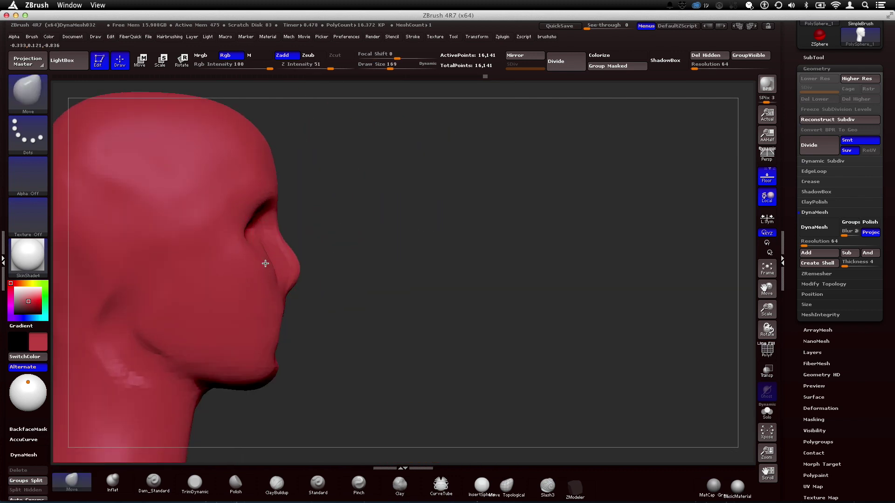
pyautogui.scroll(-4, 326, 304)
pyautogui.moveTo(293, 297); pyautogui.dragTo(360, 246)
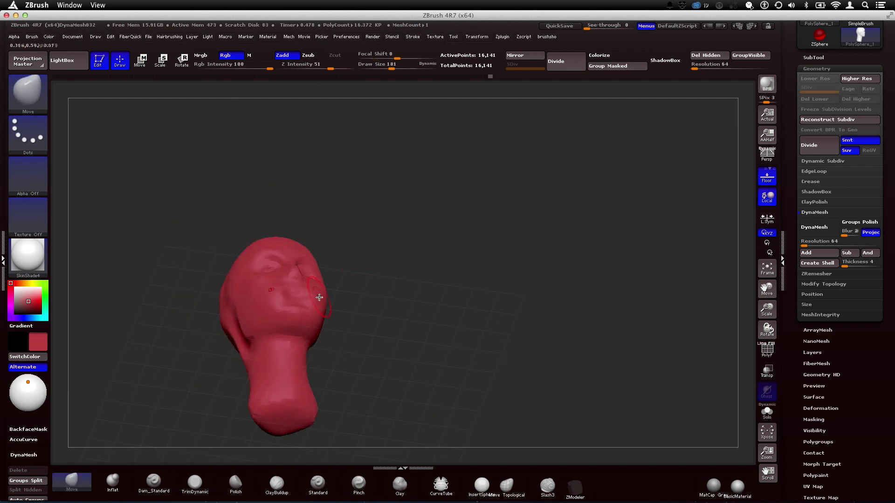
pyautogui.moveTo(313, 300)
pyautogui.mouseDown()
pyautogui.moveTo(339, 280)
pyautogui.moveTo(262, 295)
pyautogui.moveTo(431, 351)
pyautogui.moveTo(289, 294)
pyautogui.moveTo(344, 306)
pyautogui.moveTo(346, 294)
pyautogui.moveTo(315, 296)
pyautogui.moveTo(248, 264)
pyautogui.mouseUp()
# Step: Smooth the mouth and lower face, and adjust the area around the eyes with the Move brush
pyautogui.press('shift')
pyautogui.moveTo(369, 266)
pyautogui.keyDown('shift'); pyautogui.mouseDown()
pyautogui.moveTo(348, 253)
pyautogui.moveTo(374, 302)
pyautogui.moveTo(376, 347)
pyautogui.mouseUp(); pyautogui.keyUp('shift')
pyautogui.moveTo(350, 225); pyautogui.dragTo(343, 201)
pyautogui.press('[')
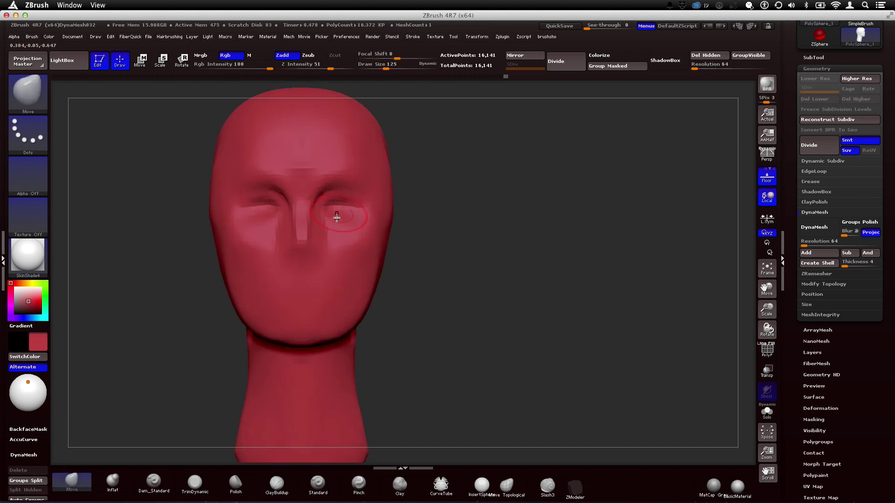
# Step: Subdivide the head once and carve creases across the eye sockets with the Dam_Standard brush
pyautogui.click(799, 141)
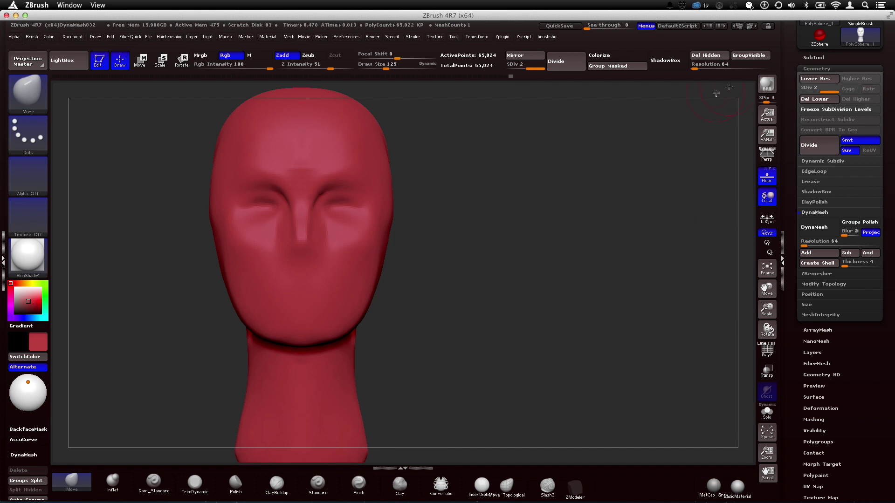
pyautogui.click(154, 482)
pyautogui.moveTo(386, 300); pyautogui.dragTo(448, 303)
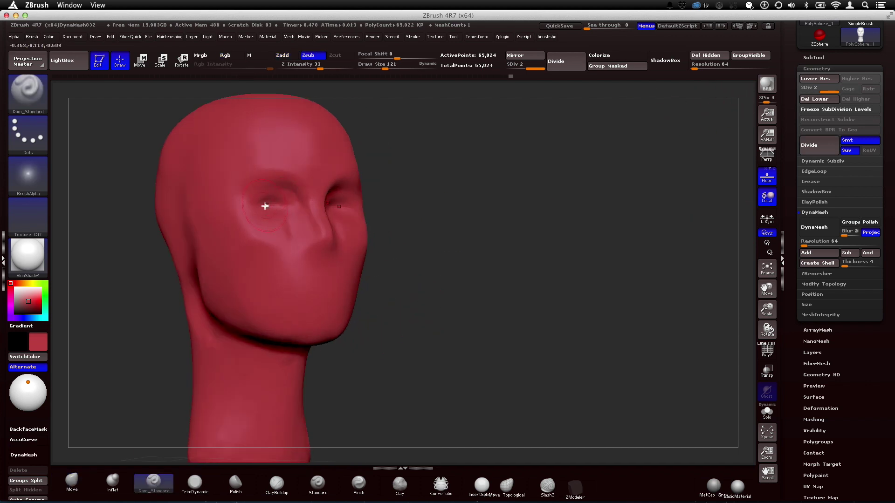
pyautogui.moveTo(258, 202)
pyautogui.mouseDown()
pyautogui.moveTo(279, 199)
pyautogui.moveTo(272, 205)
pyautogui.moveTo(283, 206)
pyautogui.mouseUp()
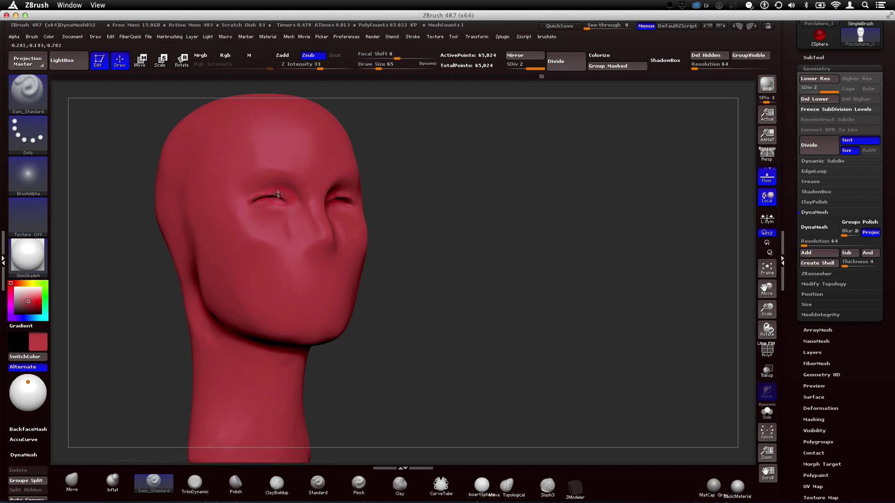
# Step: Carve the upper and lower eyelid creases around both eyes with the Dam_Standard brush
pyautogui.moveTo(247, 198)
pyautogui.mouseDown()
pyautogui.moveTo(263, 190)
pyautogui.moveTo(285, 195)
pyautogui.mouseUp()
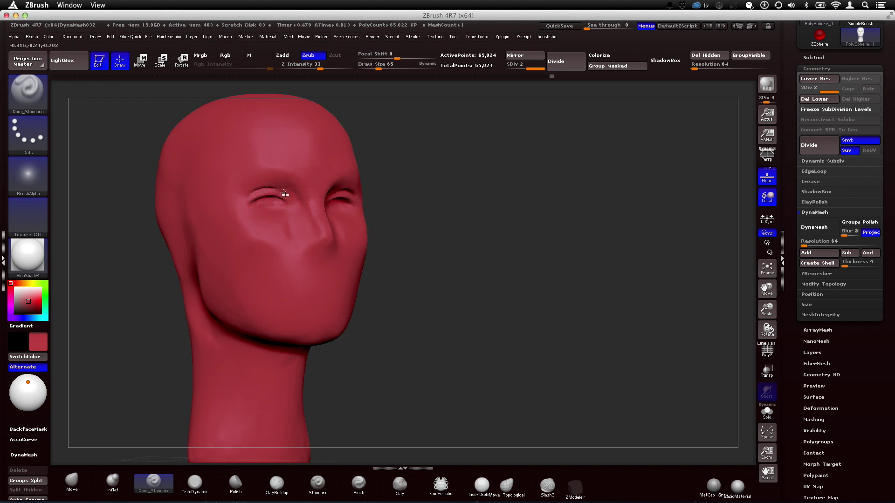
pyautogui.moveTo(381, 222); pyautogui.dragTo(346, 204)
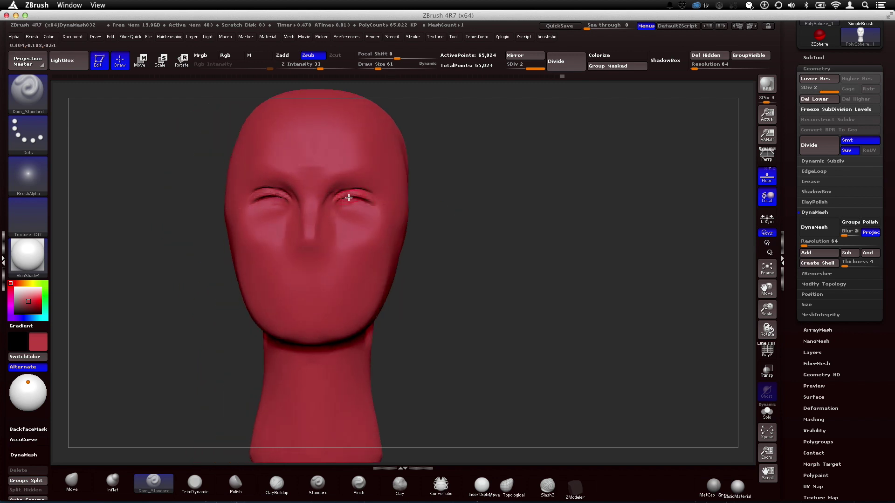
pyautogui.moveTo(462, 200)
pyautogui.mouseDown()
pyautogui.moveTo(334, 217)
pyautogui.moveTo(361, 213)
pyautogui.mouseUp()
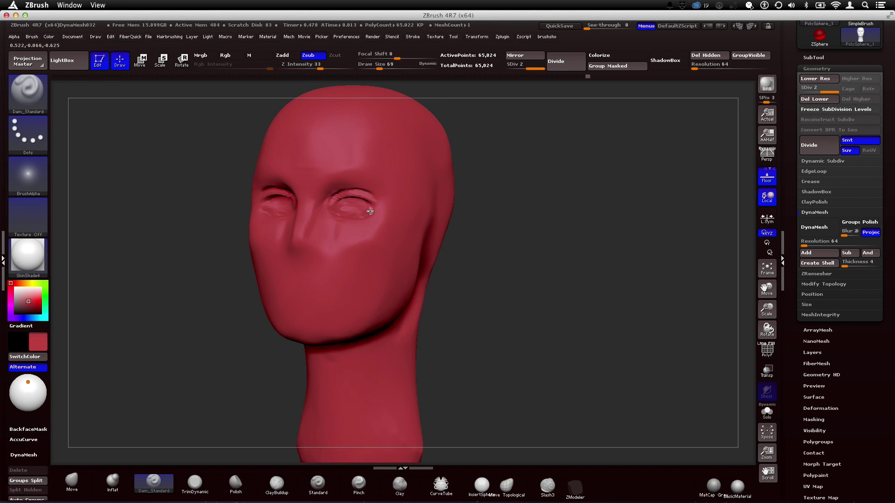
pyautogui.moveTo(505, 240); pyautogui.dragTo(414, 255)
# Step: Shape the eyelids and open up the eye sockets from several angles with the Move brush
pyautogui.click(72, 481)
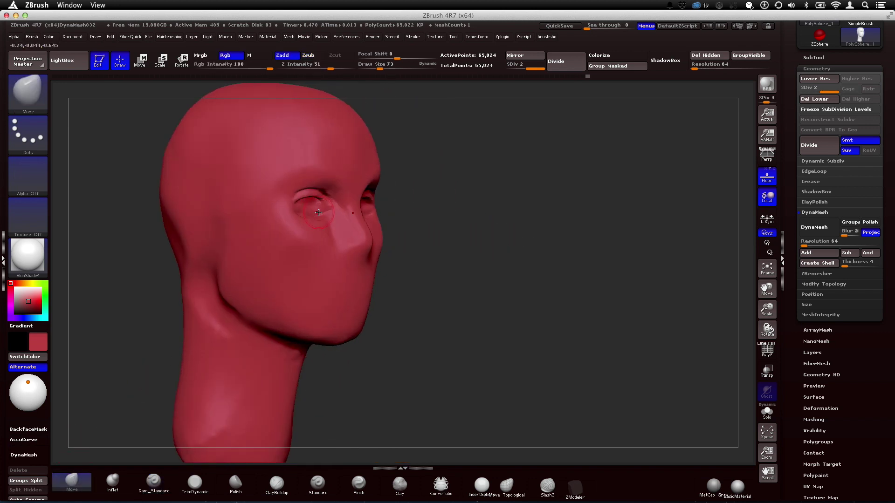
pyautogui.moveTo(430, 225); pyautogui.dragTo(392, 225)
pyautogui.press('[')
pyautogui.moveTo(311, 205); pyautogui.dragTo(298, 204)
pyautogui.moveTo(188, 273); pyautogui.dragTo(244, 269)
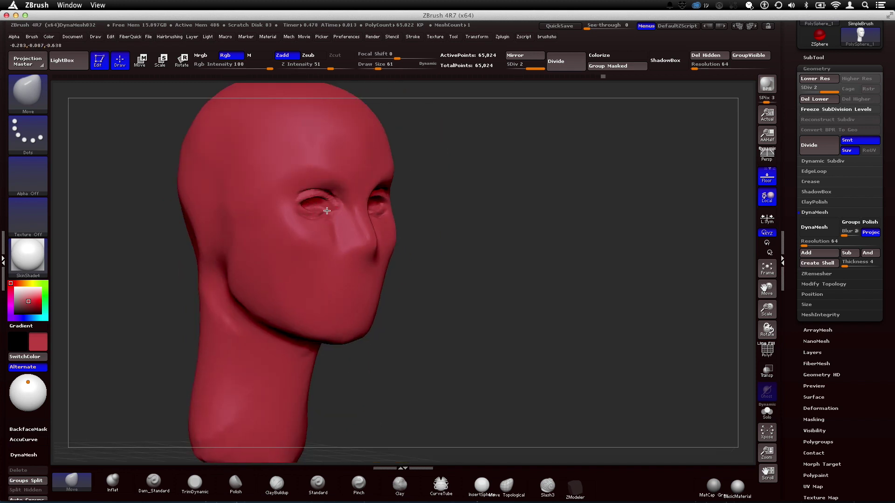
pyautogui.moveTo(512, 218); pyautogui.dragTo(369, 216)
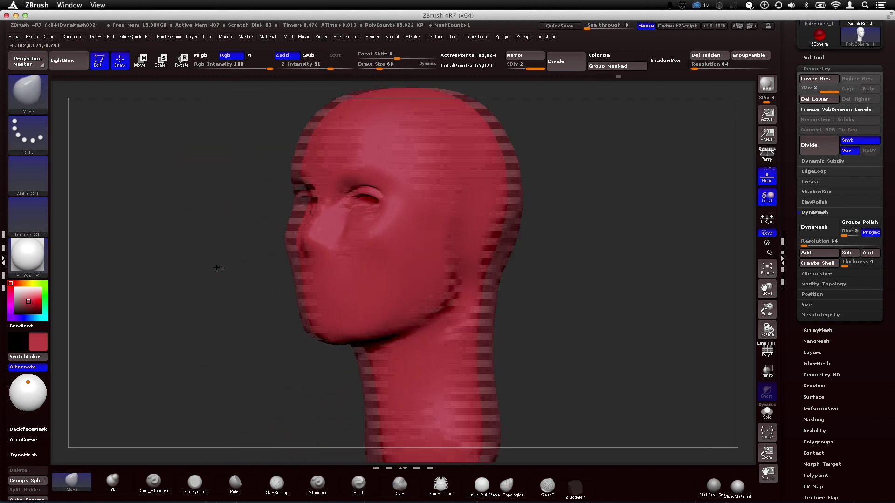
pyautogui.moveTo(218, 266); pyautogui.dragTo(418, 224)
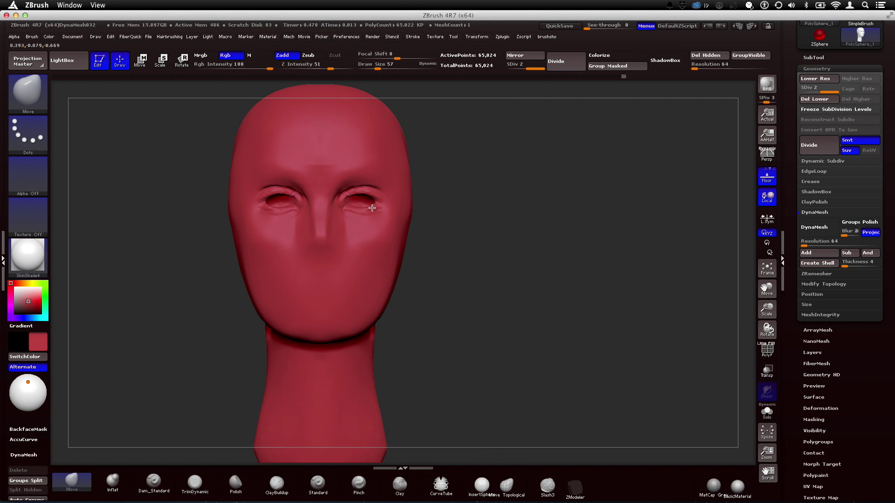
# Step: Examine the polygon density around the eye with the wireframe overlay shown, and hide the overlay again
pyautogui.click(768, 352)
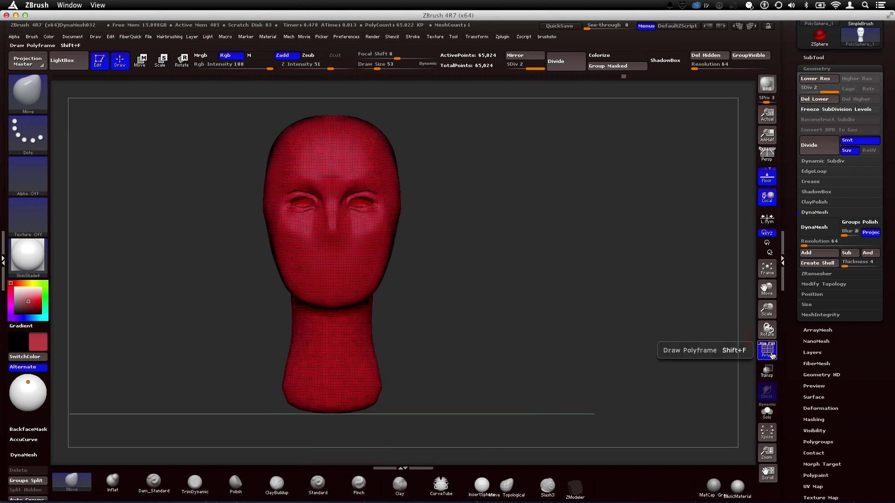
pyautogui.keyDown('alt'); pyautogui.moveTo(528, 190); pyautogui.dragTo(625, 383); pyautogui.keyUp('alt')
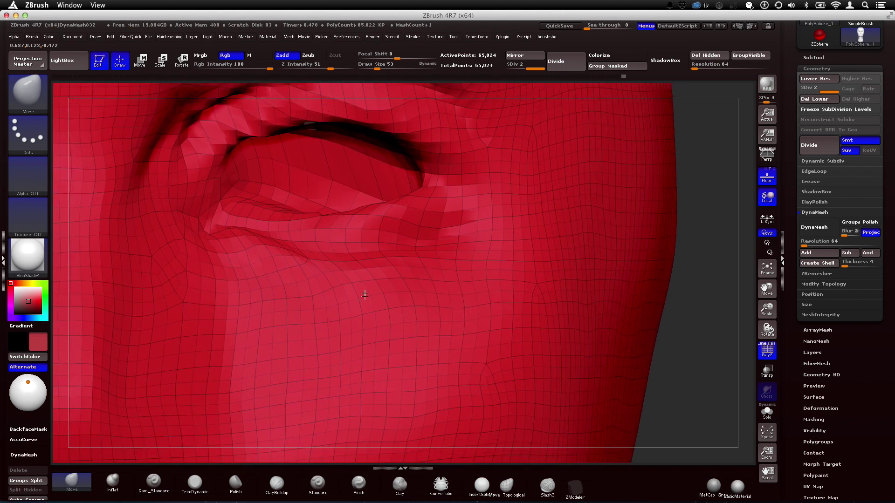
pyautogui.keyDown('alt'); pyautogui.moveTo(708, 337); pyautogui.dragTo(529, 110); pyautogui.keyUp('alt')
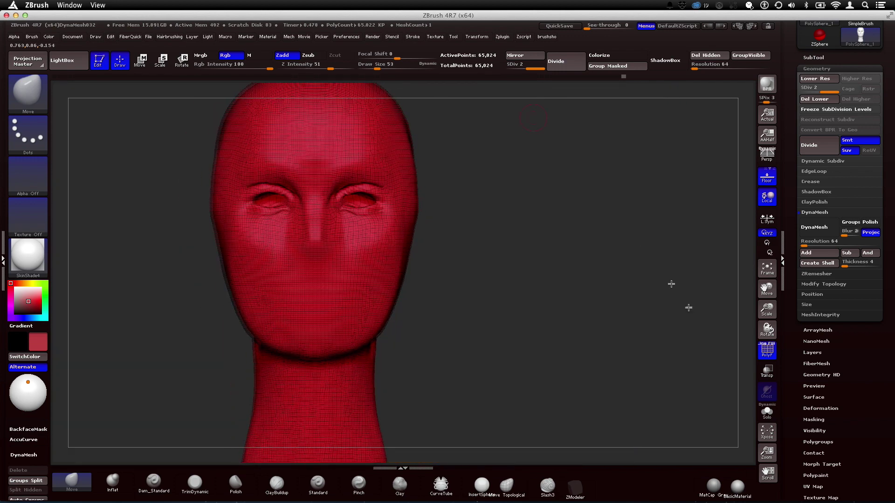
pyautogui.click(767, 352)
# Step: Carve the nostril openings under the nose with the Dam_Standard brush
pyautogui.moveTo(521, 192)
pyautogui.keyDown('alt'); pyautogui.mouseDown()
pyautogui.moveTo(538, 214)
pyautogui.moveTo(466, 210)
pyautogui.mouseUp(); pyautogui.keyUp('alt')
pyautogui.keyDown('shift'); pyautogui.moveTo(392, 233); pyautogui.dragTo(419, 222); pyautogui.keyUp('shift')
pyautogui.moveTo(485, 254)
pyautogui.keyDown('alt'); pyautogui.mouseDown()
pyautogui.moveTo(469, 210)
pyautogui.moveTo(469, 415)
pyautogui.mouseUp(); pyautogui.keyUp('alt')
pyautogui.click(150, 490)
pyautogui.moveTo(500, 361); pyautogui.dragTo(521, 327)
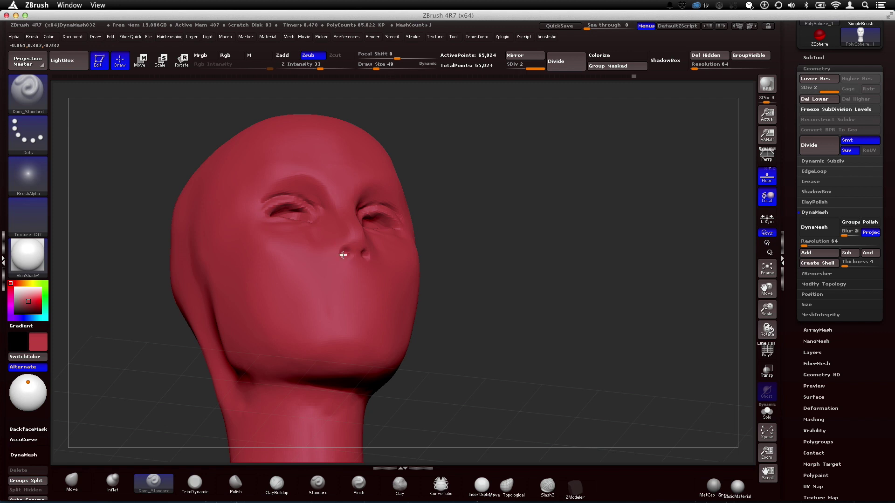
# Step: Shape the nostril wings with the Move brush and carve a crease around them with Dam_Standard
pyautogui.press('b')
pyautogui.press('m')
pyautogui.press('v')
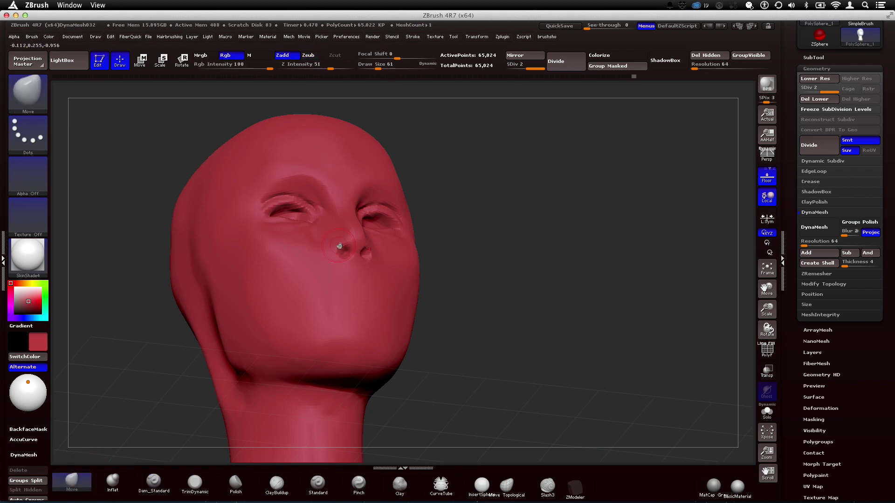
pyautogui.moveTo(438, 254); pyautogui.dragTo(326, 273)
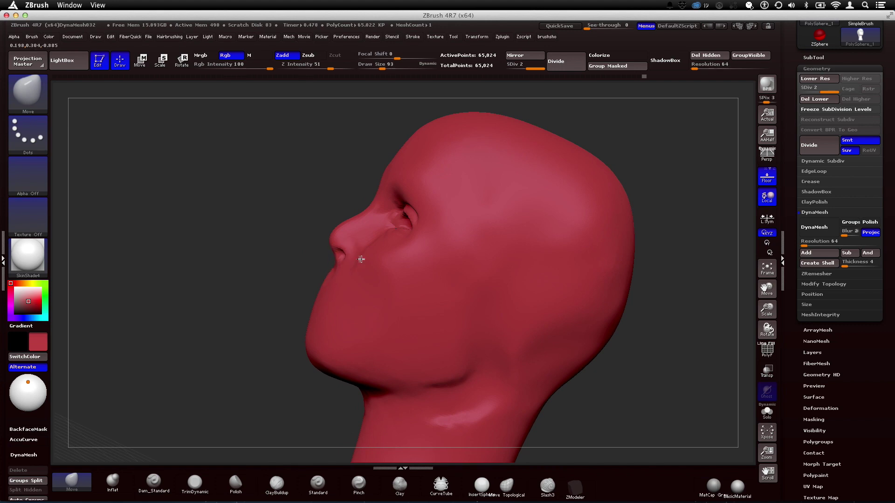
pyautogui.moveTo(322, 261); pyautogui.dragTo(366, 258)
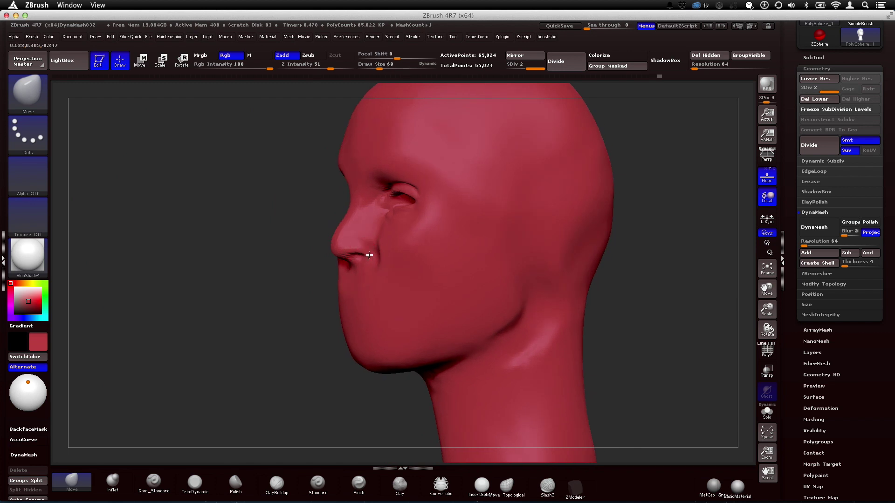
pyautogui.click(153, 482)
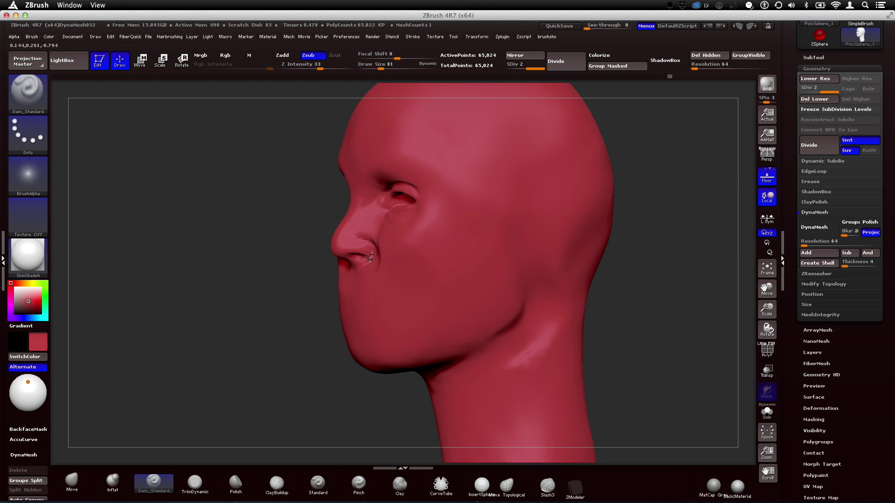
pyautogui.moveTo(275, 311); pyautogui.dragTo(299, 366)
# Step: Adjust the nose base and inner eye corners with the Move brush, and smooth the surrounding cheek and eye areas
pyautogui.click(72, 480)
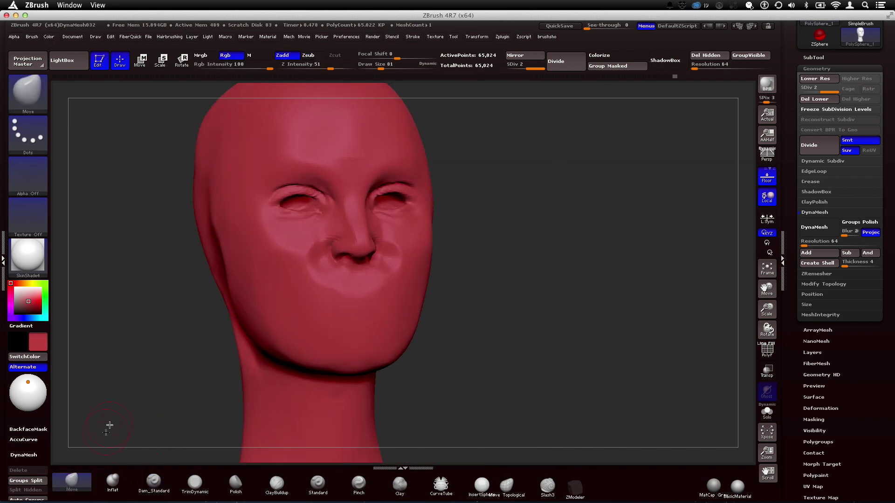
pyautogui.keyDown('alt'); pyautogui.moveTo(109, 425); pyautogui.dragTo(122, 453); pyautogui.keyUp('alt')
pyautogui.moveTo(313, 268)
pyautogui.mouseDown()
pyautogui.moveTo(325, 264)
pyautogui.moveTo(303, 256)
pyautogui.moveTo(310, 265)
pyautogui.moveTo(306, 236)
pyautogui.mouseUp()
pyautogui.moveTo(529, 291)
pyautogui.keyDown('alt'); pyautogui.mouseDown()
pyautogui.moveTo(513, 214)
pyautogui.moveTo(455, 249)
pyautogui.moveTo(355, 243)
pyautogui.mouseUp(); pyautogui.keyUp('alt')
pyautogui.press('shift')
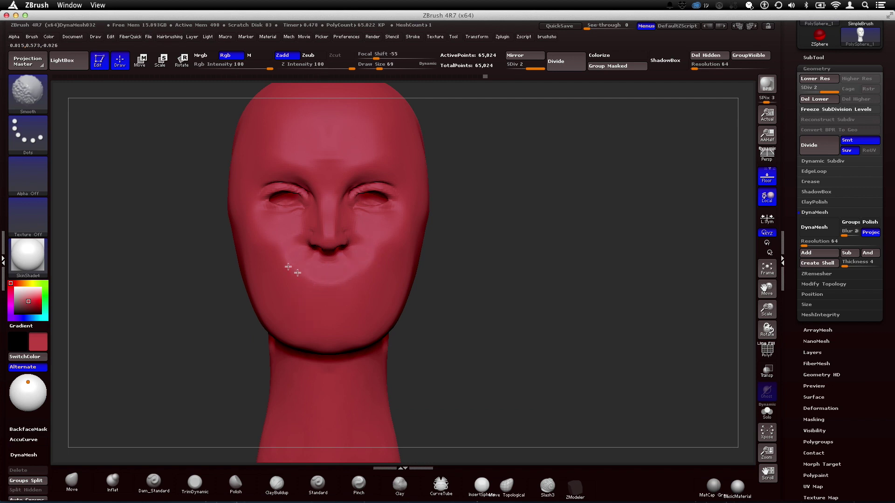
pyautogui.moveTo(306, 196); pyautogui.dragTo(301, 203)
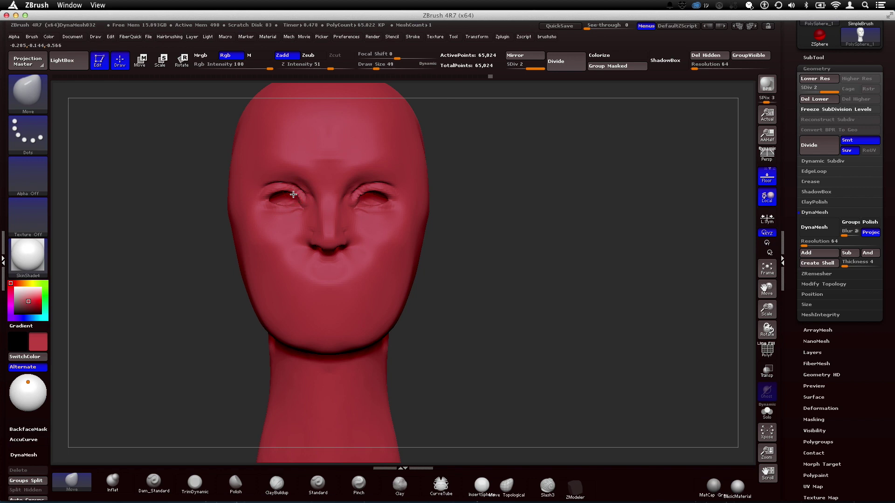
pyautogui.keyDown('shift'); pyautogui.moveTo(371, 203); pyautogui.dragTo(376, 198); pyautogui.keyUp('shift')
# Step: Choose the ClayBuildup brush and subdivide the head to subdivision level 3
pyautogui.moveTo(513, 228)
pyautogui.mouseDown()
pyautogui.moveTo(519, 244)
pyautogui.moveTo(485, 198)
pyautogui.mouseUp()
pyautogui.moveTo(427, 218)
pyautogui.keyDown('alt'); pyautogui.mouseDown()
pyautogui.moveTo(461, 217)
pyautogui.moveTo(433, 249)
pyautogui.mouseUp(); pyautogui.keyUp('alt')
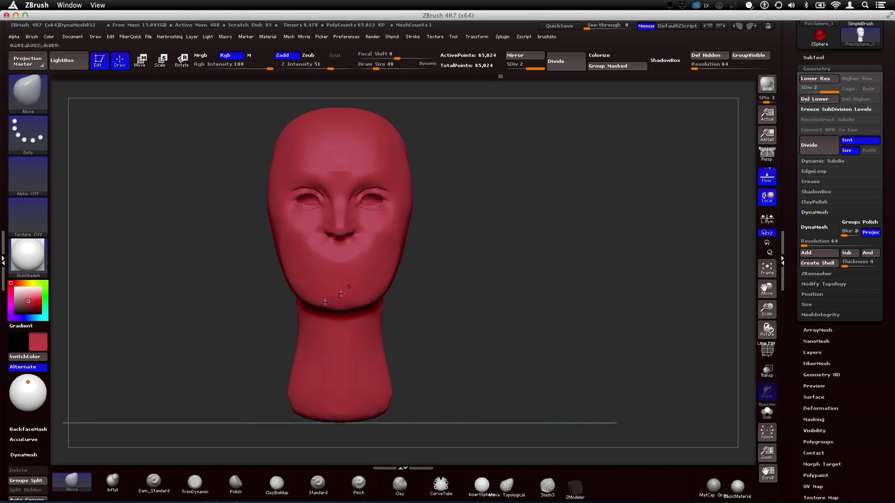
pyautogui.click(302, 486)
pyautogui.click(282, 485)
pyautogui.moveTo(488, 275)
pyautogui.mouseDown()
pyautogui.moveTo(508, 292)
pyautogui.moveTo(502, 322)
pyautogui.mouseUp()
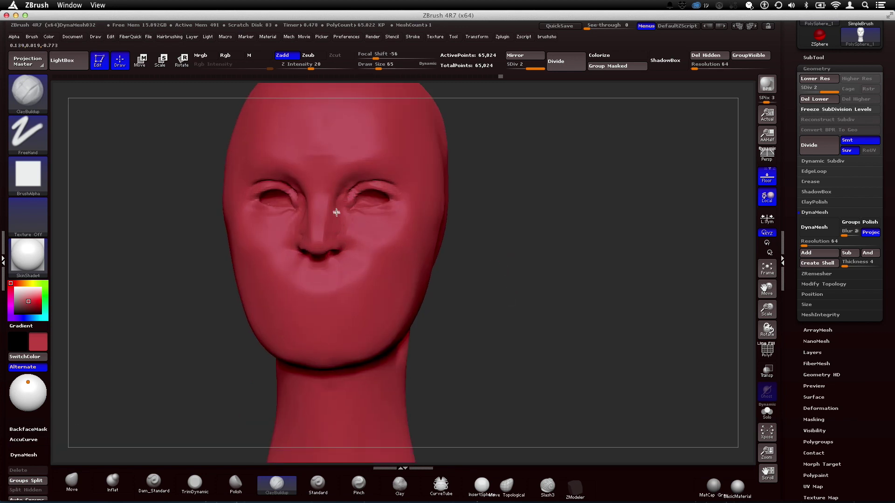
pyautogui.keyDown('alt'); pyautogui.moveTo(477, 195); pyautogui.dragTo(226, 199); pyautogui.keyUp('alt')
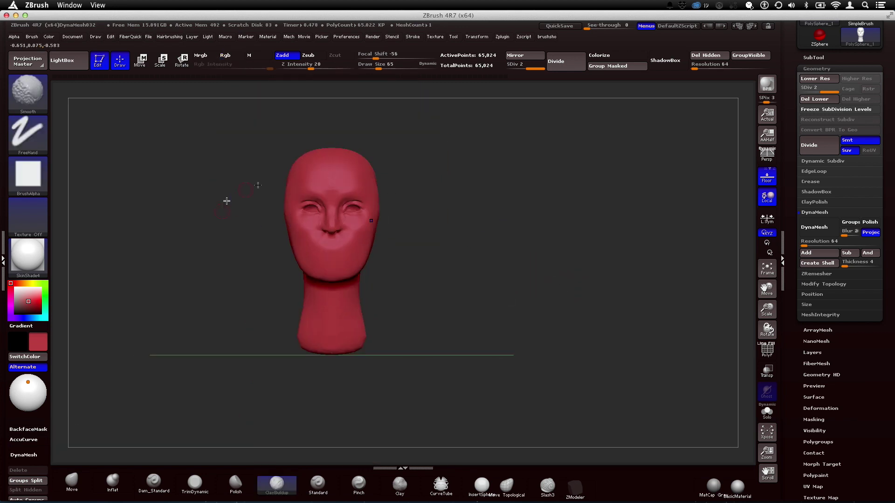
pyautogui.keyDown('alt'); pyautogui.moveTo(485, 204); pyautogui.dragTo(526, 209); pyautogui.keyUp('alt')
pyautogui.click(817, 152)
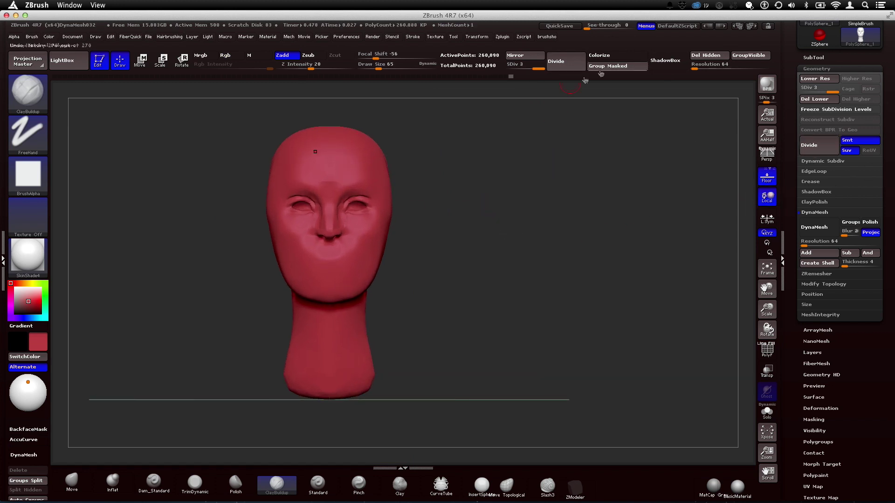
pyautogui.keyDown('alt'); pyautogui.moveTo(433, 193); pyautogui.dragTo(442, 231); pyautogui.keyUp('alt')
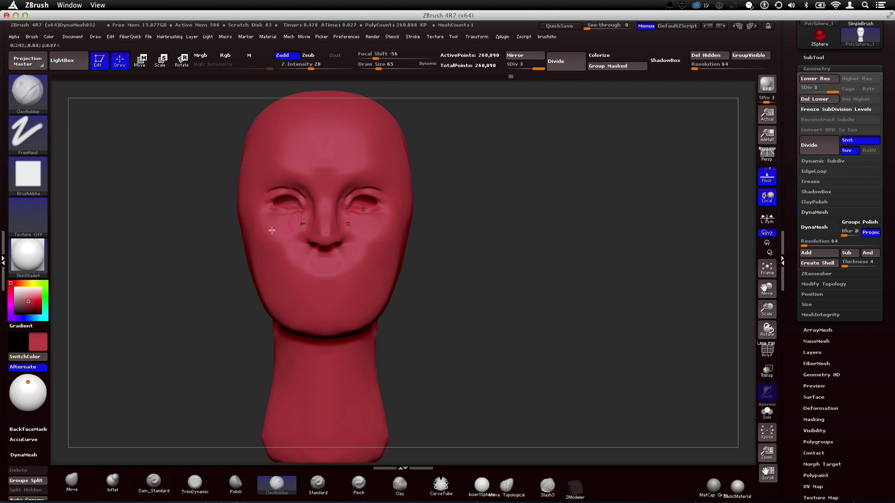
# Step: Lower the head to subdivision level 1 and rework the nostril and eye creases with the Dam_Standard brush
pyautogui.moveTo(829, 92); pyautogui.dragTo(798, 99)
pyautogui.moveTo(639, 175)
pyautogui.mouseDown()
pyautogui.moveTo(601, 177)
pyautogui.moveTo(588, 249)
pyautogui.mouseUp()
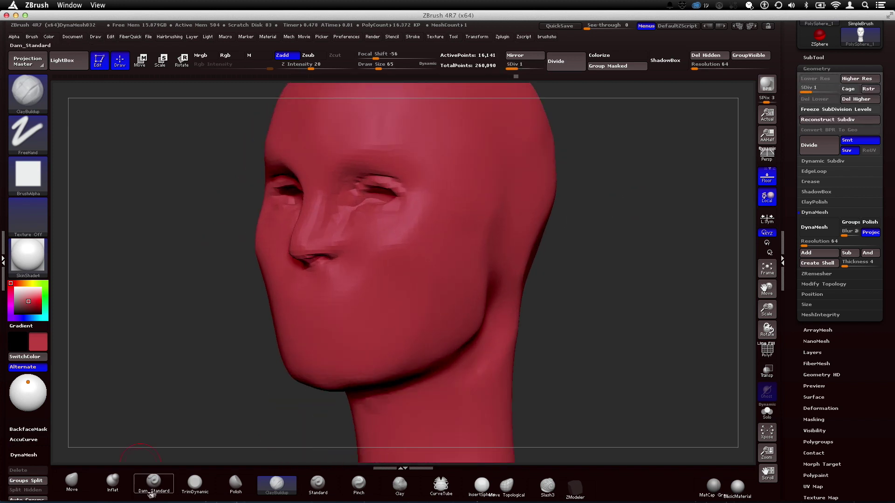
pyautogui.click(152, 488)
pyautogui.moveTo(175, 383); pyautogui.dragTo(184, 373)
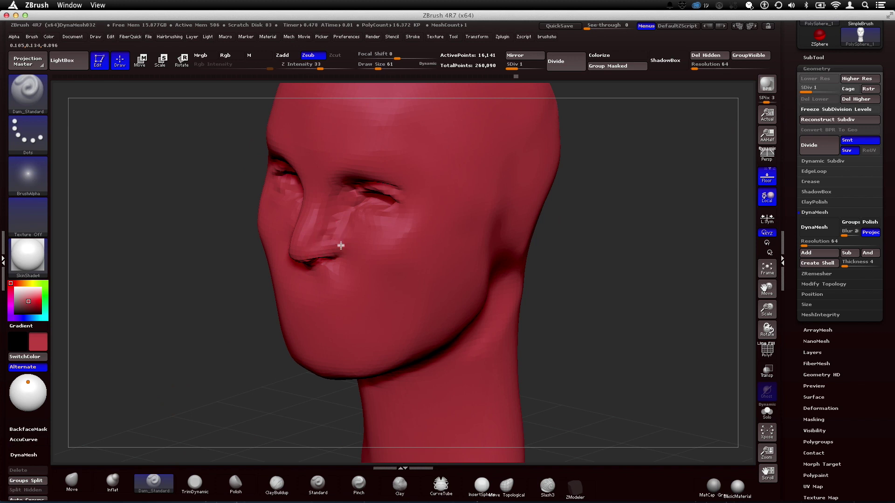
pyautogui.keyDown('shift'); pyautogui.moveTo(215, 310); pyautogui.dragTo(312, 321); pyautogui.keyUp('shift')
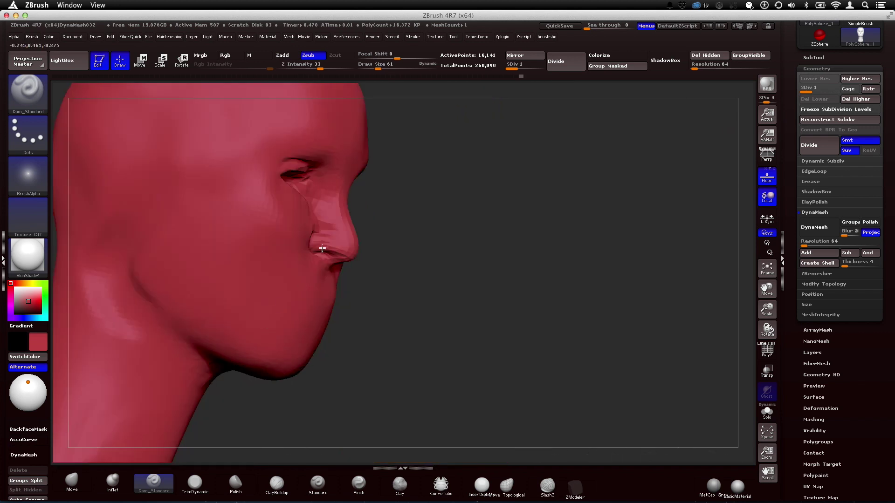
pyautogui.moveTo(362, 249); pyautogui.dragTo(287, 228)
pyautogui.moveTo(255, 189); pyautogui.dragTo(298, 199)
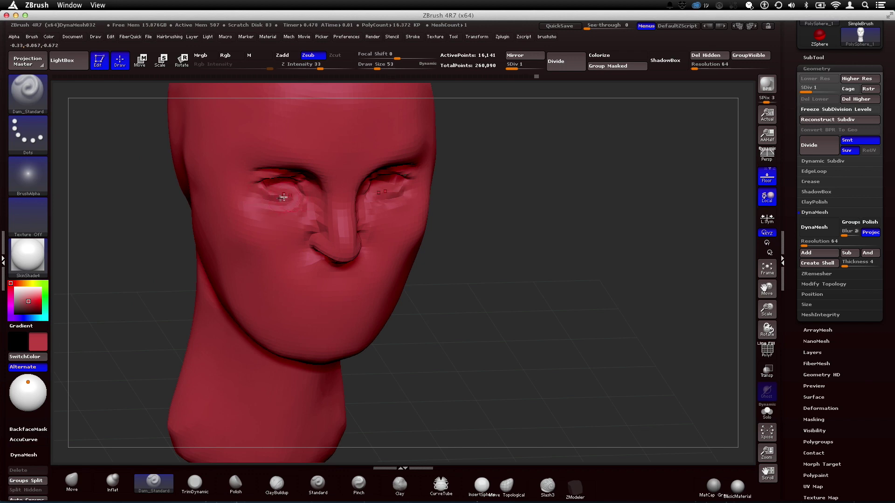
pyautogui.moveTo(521, 245); pyautogui.dragTo(611, 203)
pyautogui.keyDown('alt'); pyautogui.moveTo(485, 215); pyautogui.dragTo(515, 293); pyautogui.keyUp('alt')
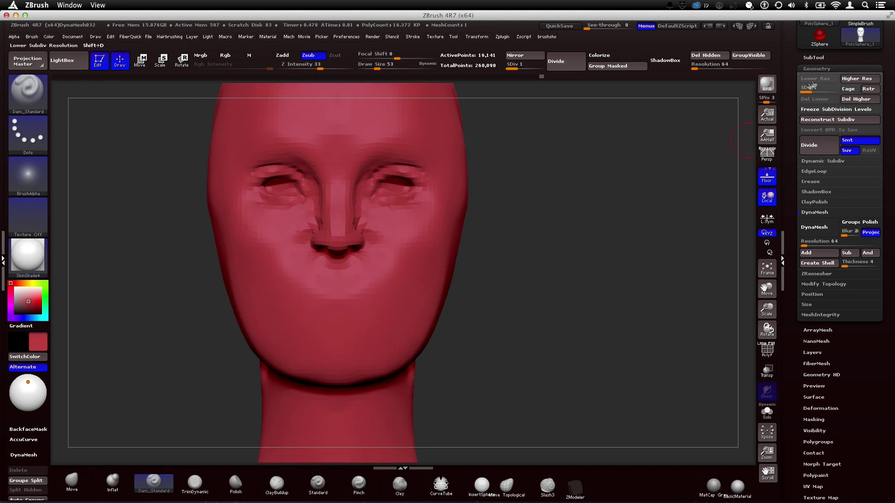
# Step: Raise the head to subdivision level 2, refine the inner eye corners, and return to level 3
pyautogui.press('d')
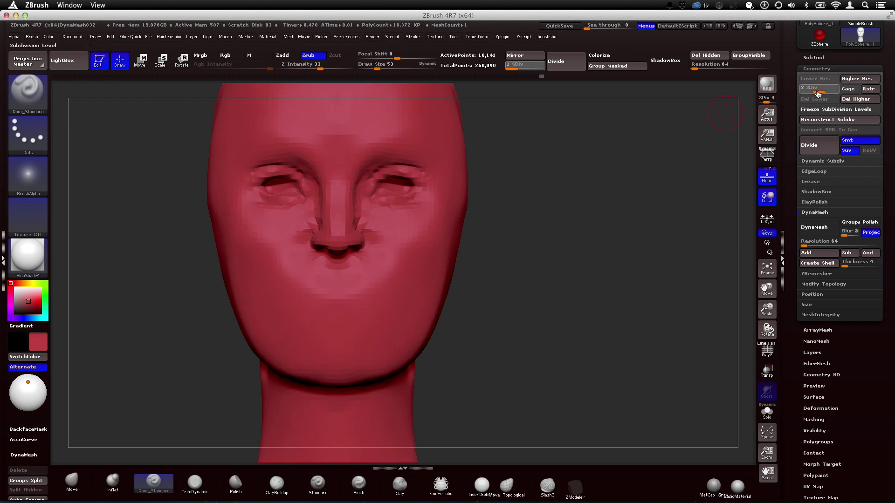
pyautogui.moveTo(491, 205)
pyautogui.mouseDown()
pyautogui.moveTo(351, 194)
pyautogui.moveTo(358, 193)
pyautogui.mouseUp()
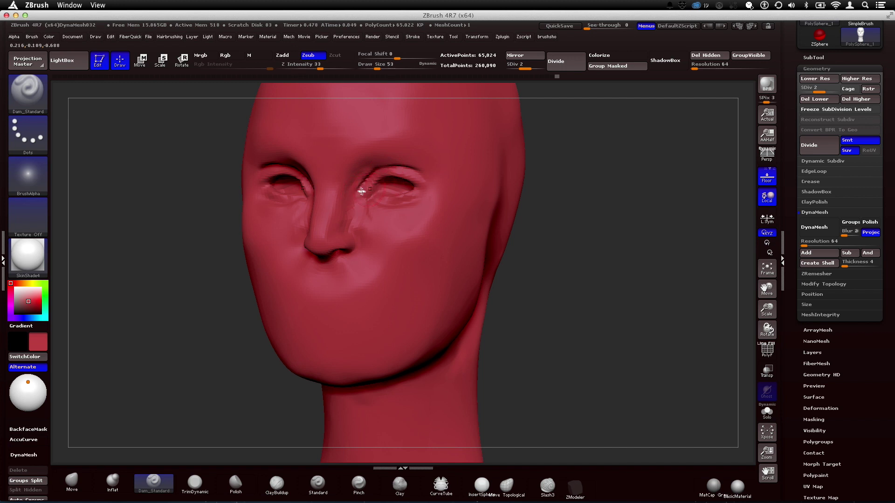
pyautogui.moveTo(819, 94); pyautogui.dragTo(848, 98)
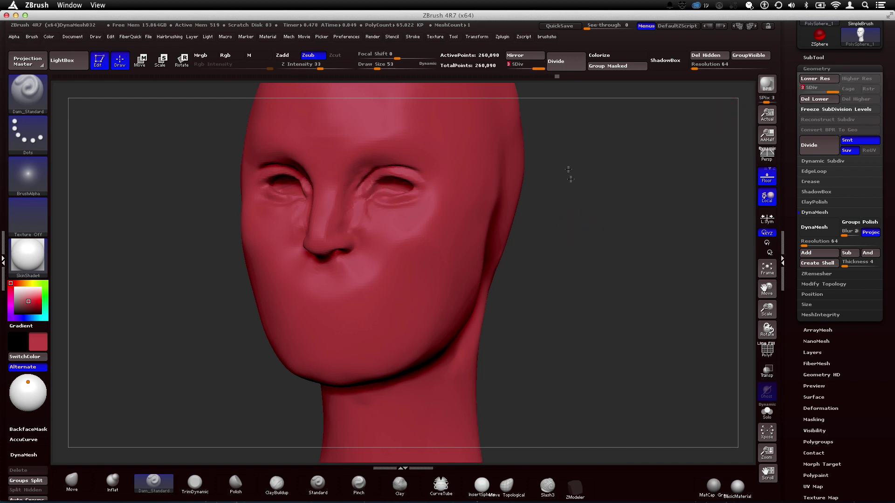
pyautogui.keyDown('alt'); pyautogui.moveTo(569, 173); pyautogui.dragTo(462, 138); pyautogui.keyUp('alt')
pyautogui.keyDown('alt'); pyautogui.moveTo(459, 199); pyautogui.dragTo(473, 237); pyautogui.keyUp('alt')
pyautogui.keyDown('alt'); pyautogui.moveTo(465, 191); pyautogui.dragTo(451, 251); pyautogui.keyUp('alt')
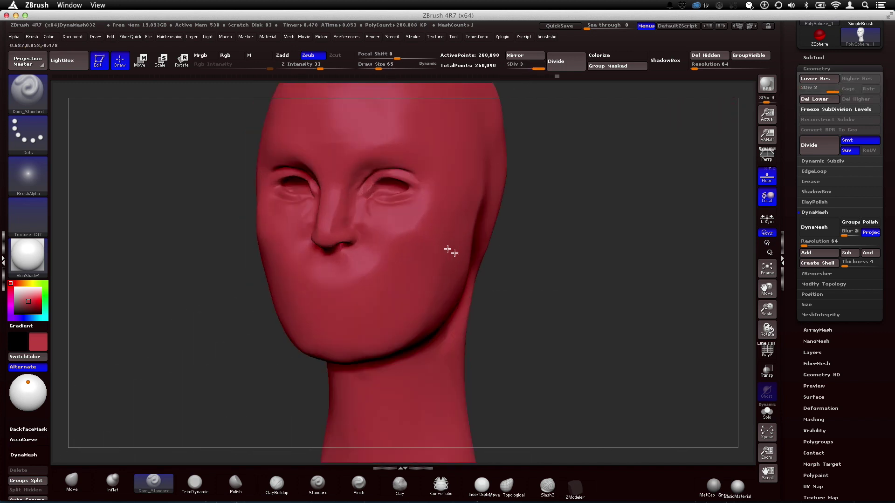
# Step: Lower the head to subdivision level 1 and adjust the eyelids from three-quarter and profile views with the Move brush
pyautogui.hotkey('shift', 'd')
pyautogui.hotkey('shift', 'd')
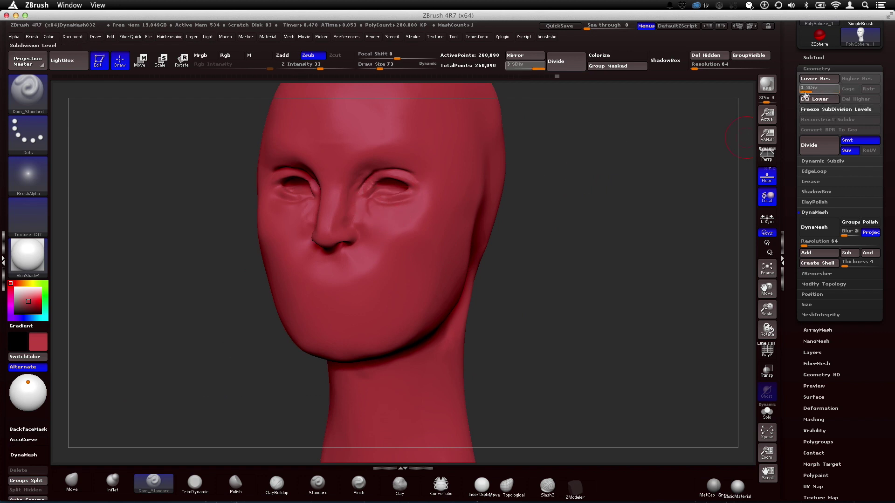
pyautogui.keyDown('alt'); pyautogui.moveTo(594, 171); pyautogui.dragTo(562, 228); pyautogui.keyUp('alt')
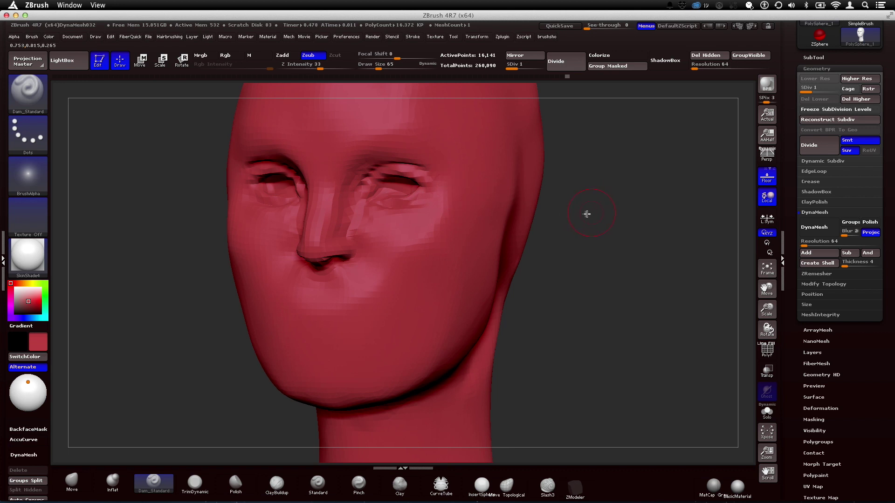
pyautogui.moveTo(585, 213); pyautogui.dragTo(391, 187)
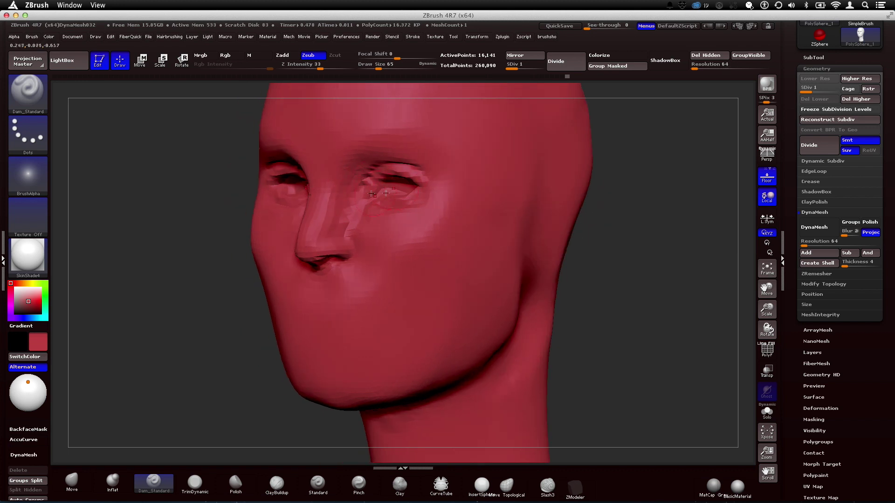
pyautogui.click(72, 482)
pyautogui.moveTo(289, 176); pyautogui.dragTo(282, 170)
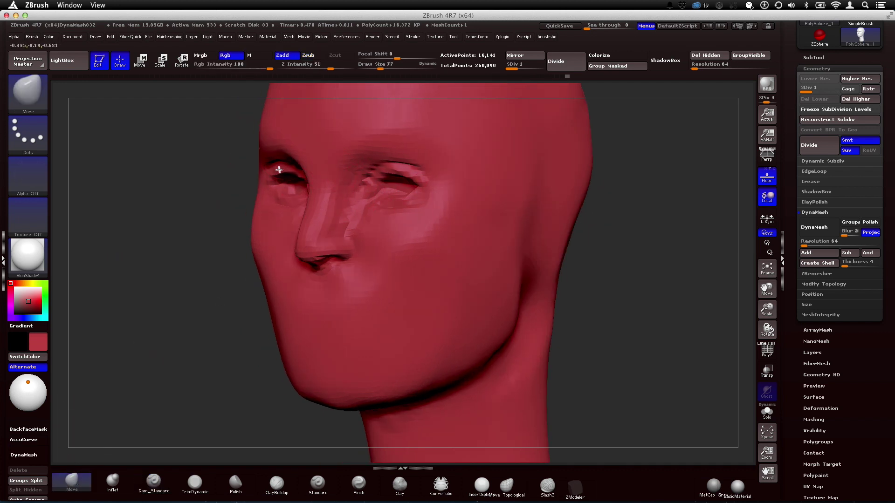
pyautogui.moveTo(160, 239); pyautogui.dragTo(262, 217)
pyautogui.moveTo(279, 179); pyautogui.dragTo(278, 176)
# Step: Raise the head to subdivision level 3 and frame the whole model to check the eye changes
pyautogui.press('d')
pyautogui.press('d')
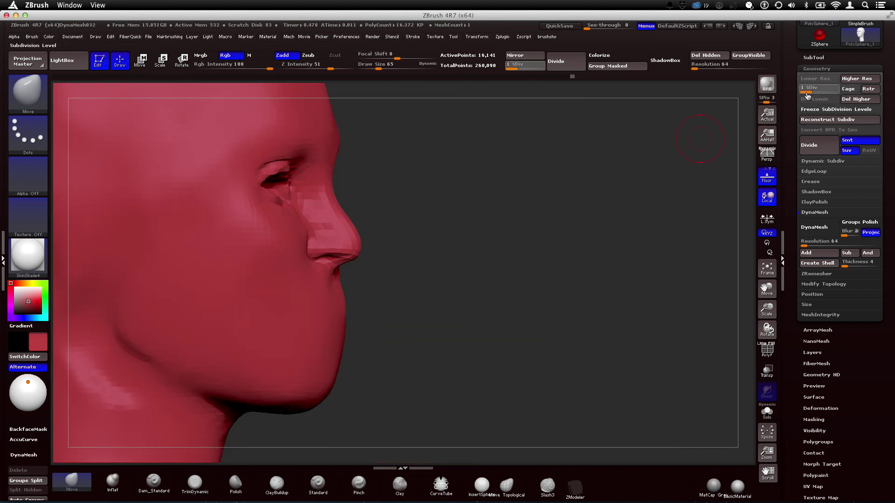
pyautogui.press('f')
pyautogui.moveTo(412, 184); pyautogui.dragTo(326, 204)
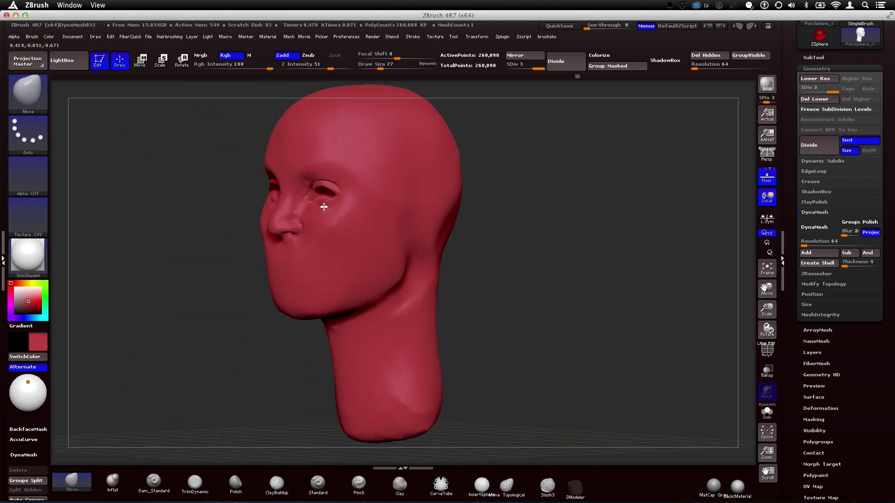
# Step: Reshape the cheeks and sides of the face at subdivision level 3 using a larger Move brush, draw size about 150 to 175
pyautogui.keyDown('alt'); pyautogui.moveTo(205, 213); pyautogui.dragTo(196, 236); pyautogui.keyUp('alt')
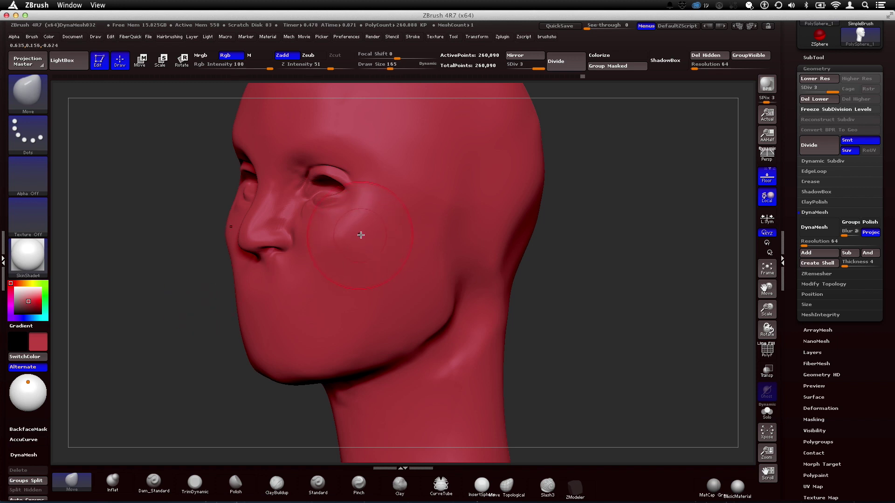
pyautogui.moveTo(180, 329); pyautogui.dragTo(225, 330)
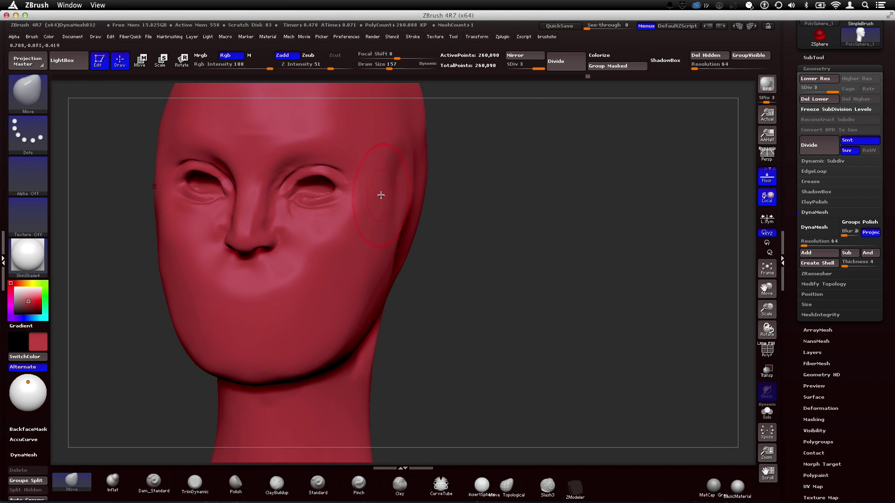
pyautogui.moveTo(521, 217); pyautogui.dragTo(365, 179)
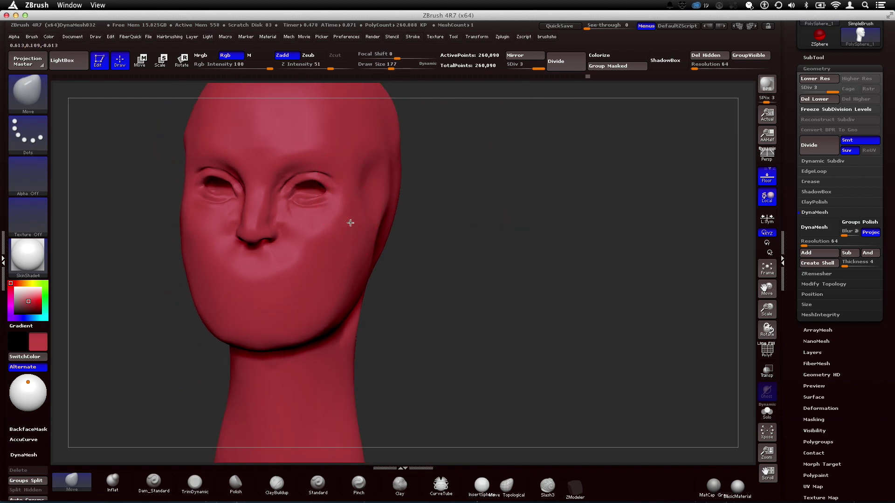
pyautogui.moveTo(438, 219); pyautogui.dragTo(330, 215)
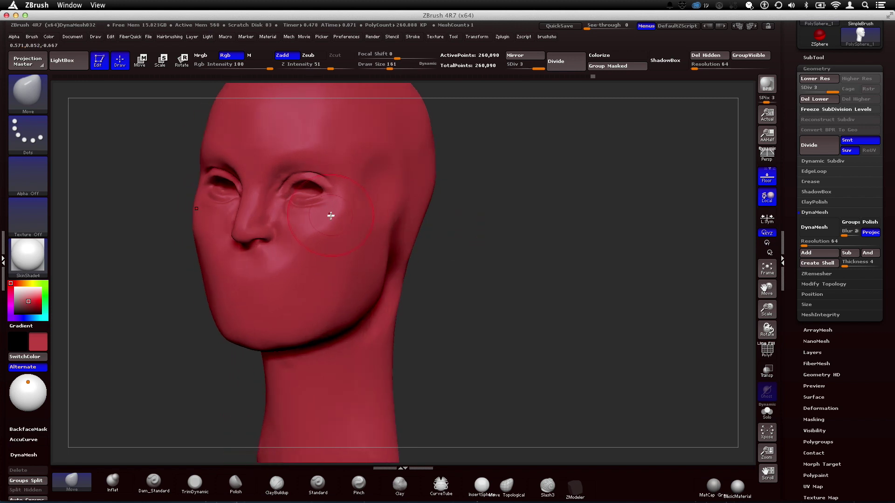
pyautogui.moveTo(199, 277); pyautogui.dragTo(173, 278)
pyautogui.moveTo(452, 240); pyautogui.dragTo(517, 253)
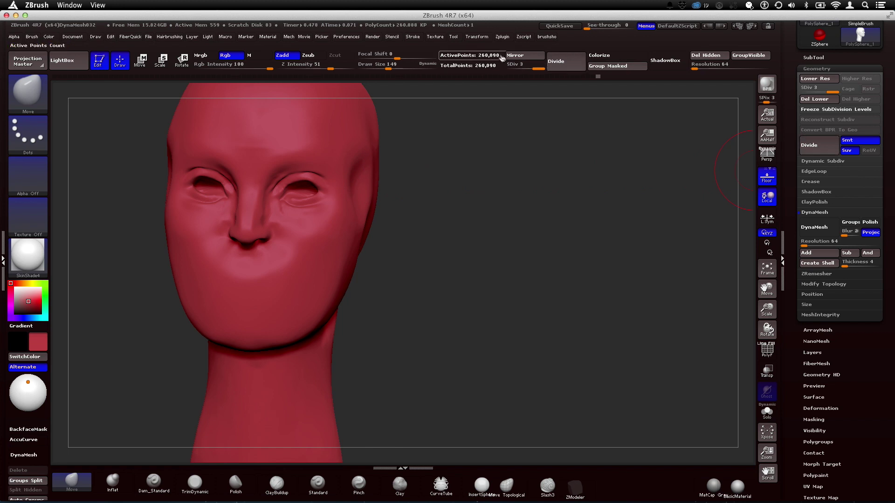
# Step: Check the face from front and three-quarter views and smooth the temple area beside the eye with the Smooth brush
pyautogui.keyDown('shift'); pyautogui.moveTo(410, 195); pyautogui.dragTo(361, 175); pyautogui.keyUp('shift')
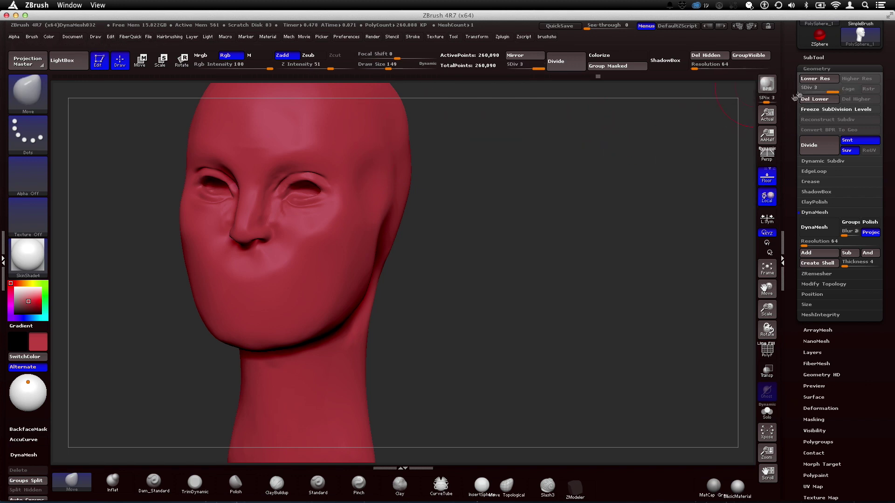
pyautogui.moveTo(530, 167); pyautogui.dragTo(522, 193)
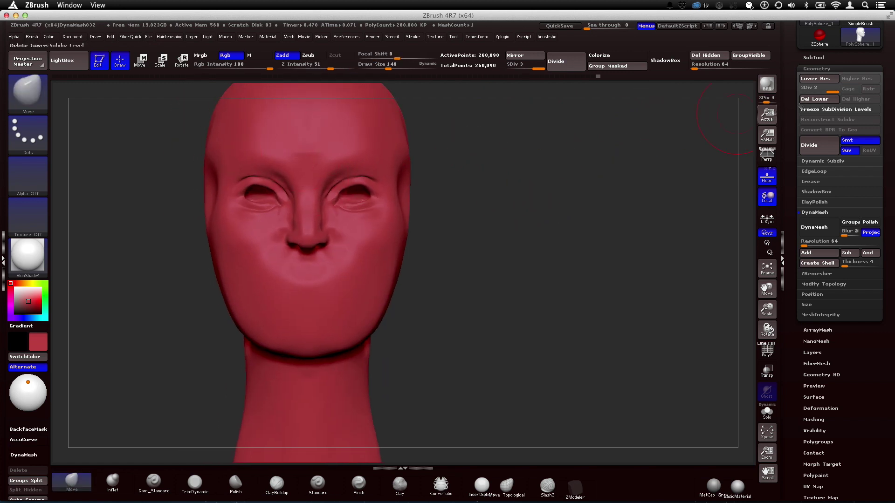
pyautogui.moveTo(471, 233); pyautogui.dragTo(409, 204)
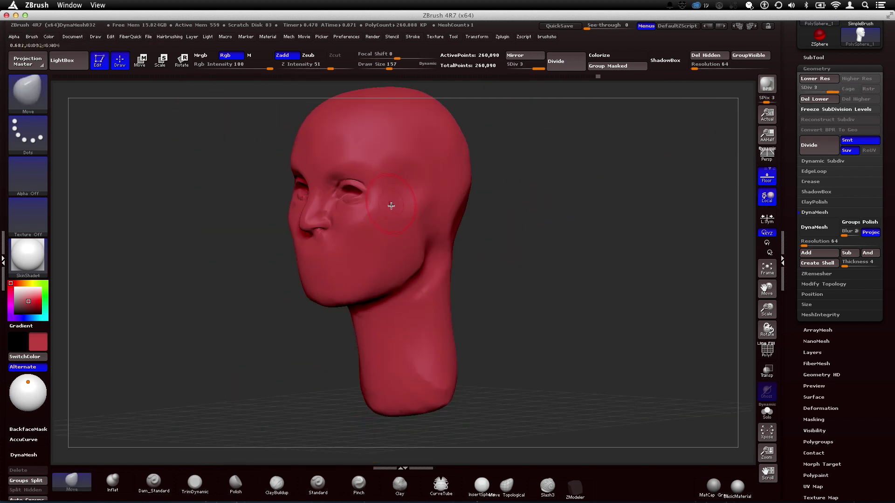
pyautogui.press('shift')
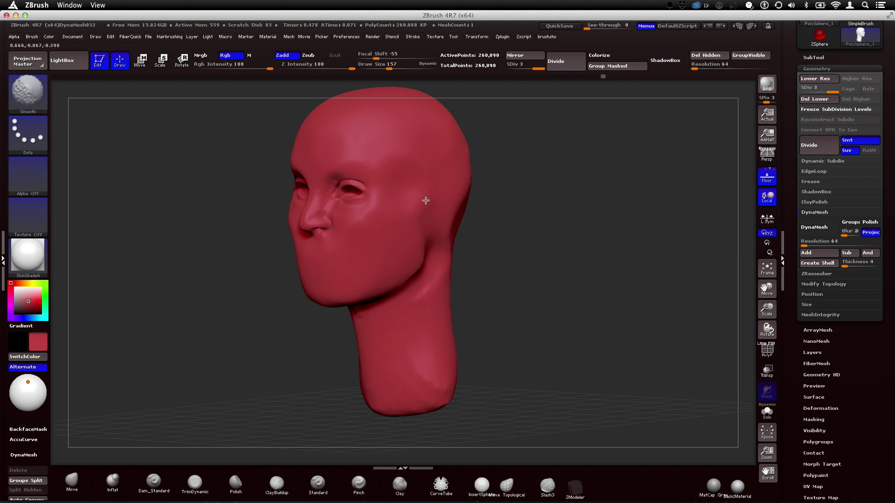
pyautogui.moveTo(585, 212); pyautogui.dragTo(624, 204)
# Step: Lower the head to subdivision level 1 and rework the temples and cheekbones with large Move brush strokes and smoothing
pyautogui.moveTo(832, 90); pyautogui.dragTo(809, 99)
pyautogui.moveTo(550, 179); pyautogui.dragTo(520, 193)
pyautogui.keyDown('shift'); pyautogui.moveTo(415, 197); pyautogui.dragTo(412, 164); pyautogui.keyUp('shift')
pyautogui.moveTo(496, 191)
pyautogui.keyDown('alt'); pyautogui.mouseDown()
pyautogui.moveTo(489, 224)
pyautogui.moveTo(383, 198)
pyautogui.mouseUp(); pyautogui.keyUp('alt')
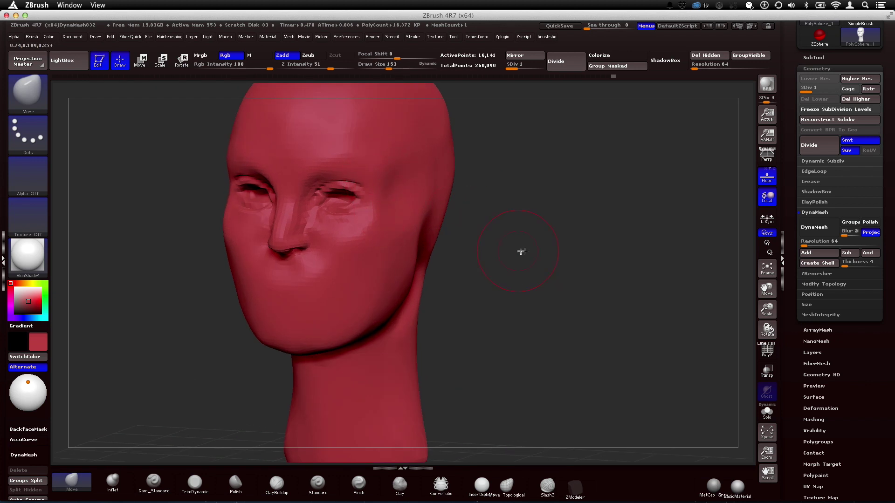
pyautogui.keyDown('shift'); pyautogui.moveTo(521, 251); pyautogui.dragTo(380, 205); pyautogui.keyUp('shift')
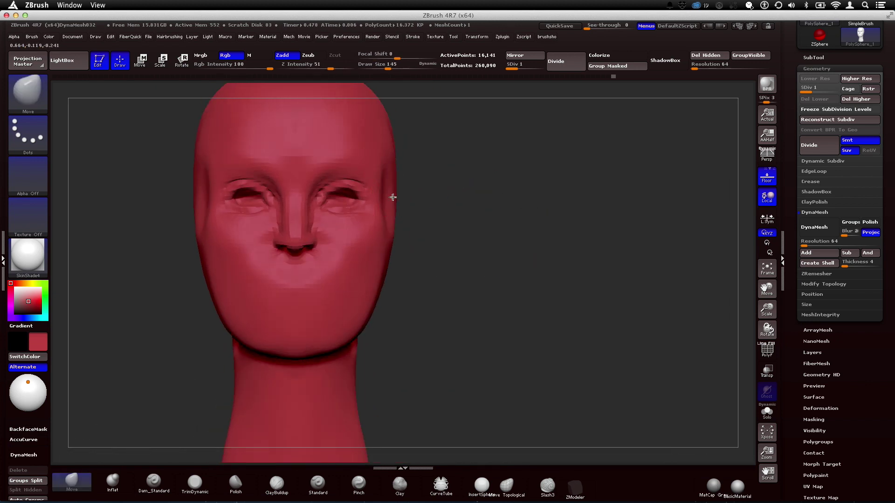
pyautogui.keyDown('alt'); pyautogui.moveTo(469, 250); pyautogui.dragTo(402, 206); pyautogui.keyUp('alt')
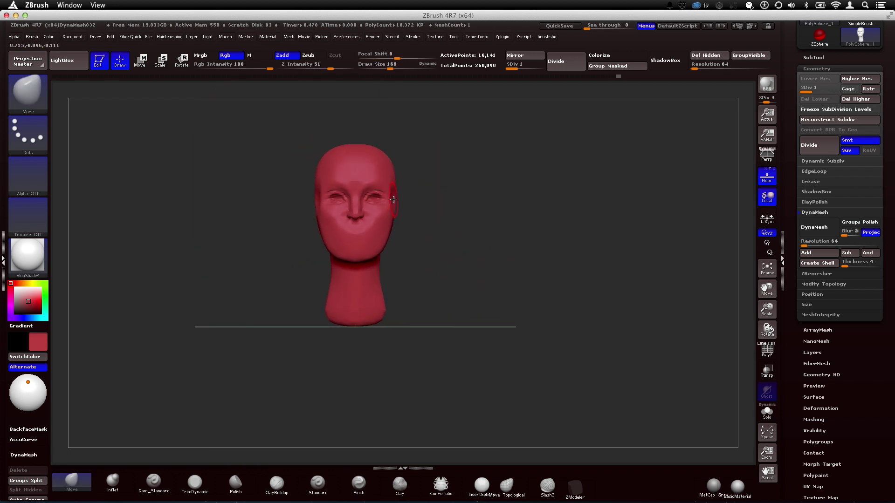
pyautogui.moveTo(410, 199); pyautogui.dragTo(362, 233)
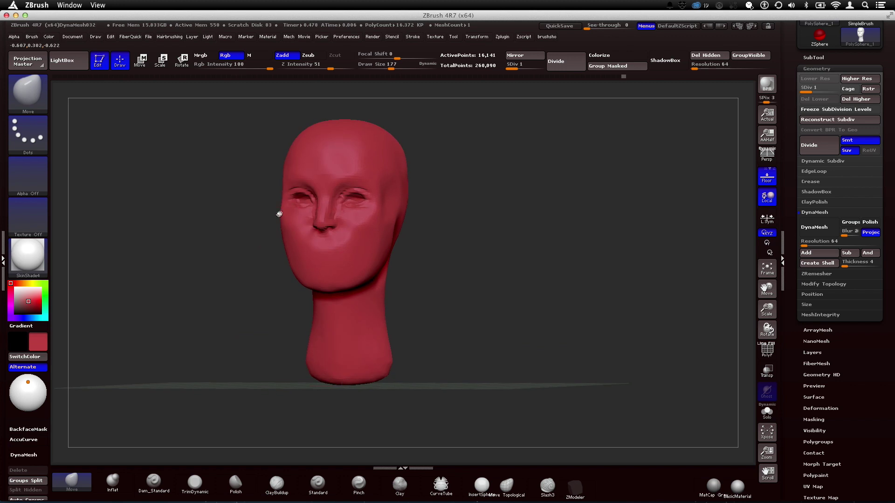
pyautogui.keyDown('alt'); pyautogui.moveTo(466, 197); pyautogui.dragTo(480, 238); pyautogui.keyUp('alt')
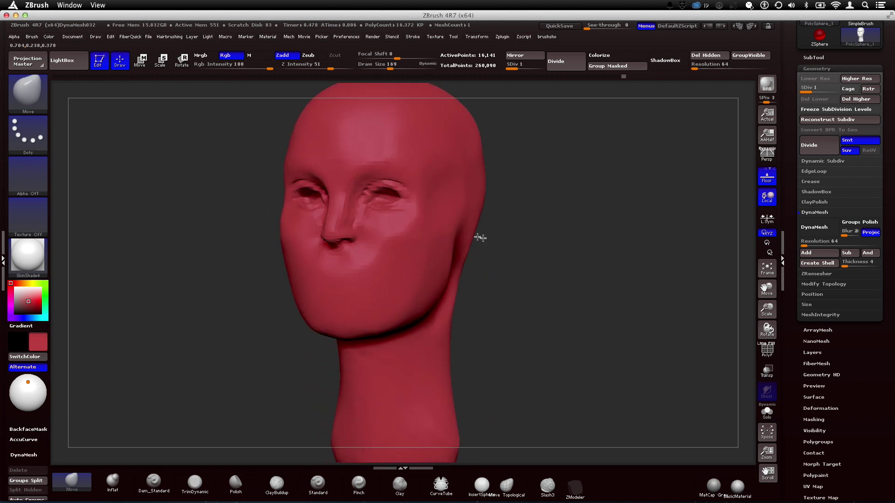
# Step: Raise the head to subdivision level 2 and refine the side of the face with a smaller Move brush and smoothing
pyautogui.click(819, 91)
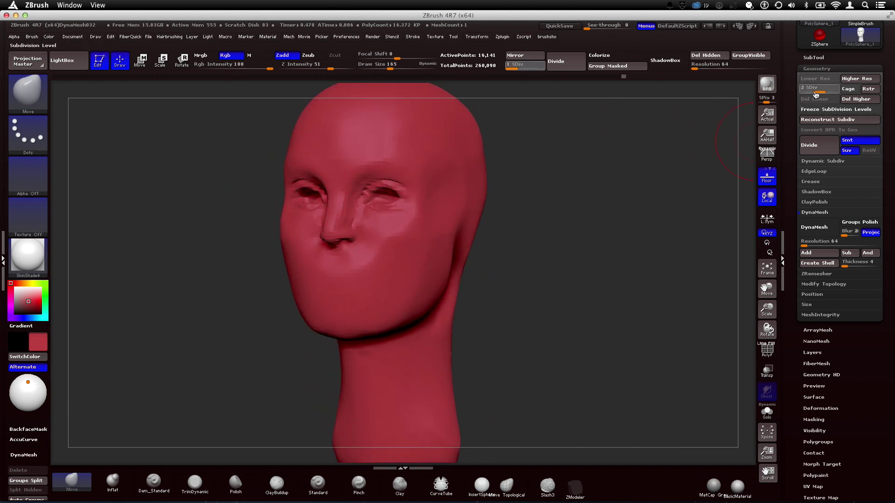
pyautogui.press('[')
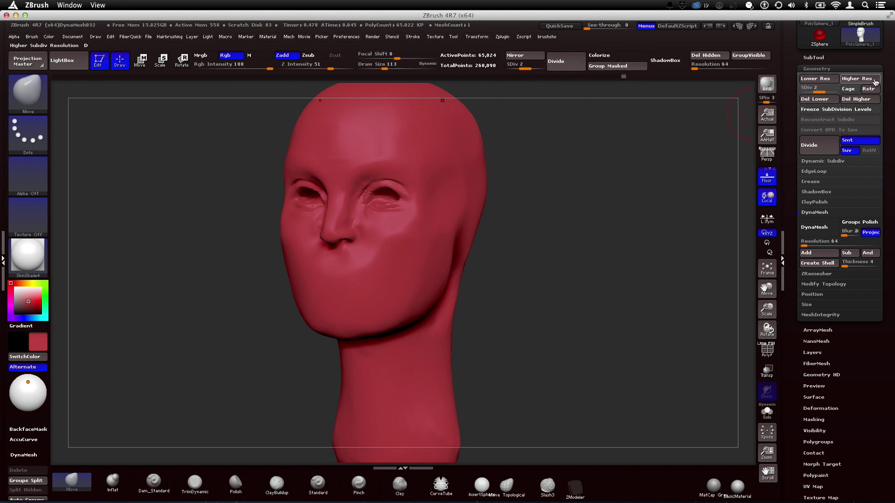
pyautogui.keyDown('shift'); pyautogui.moveTo(575, 194); pyautogui.dragTo(501, 179); pyautogui.keyUp('shift')
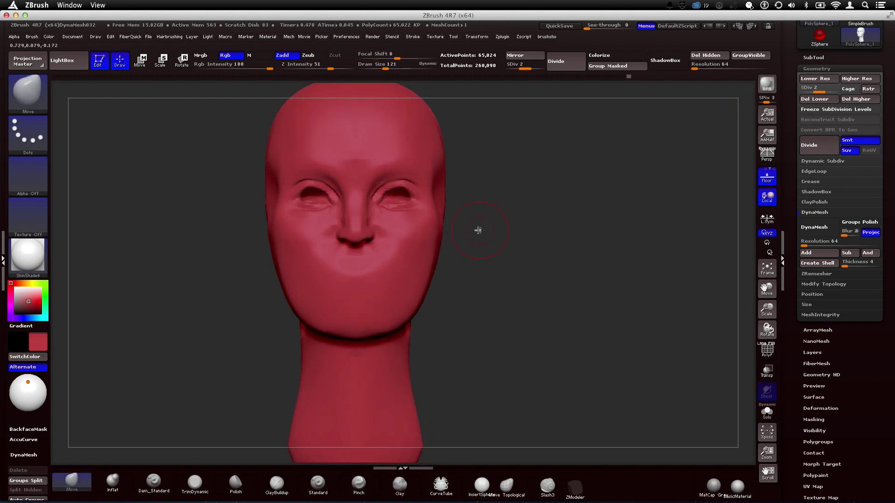
pyautogui.moveTo(480, 230); pyautogui.dragTo(443, 228)
pyautogui.press('shift')
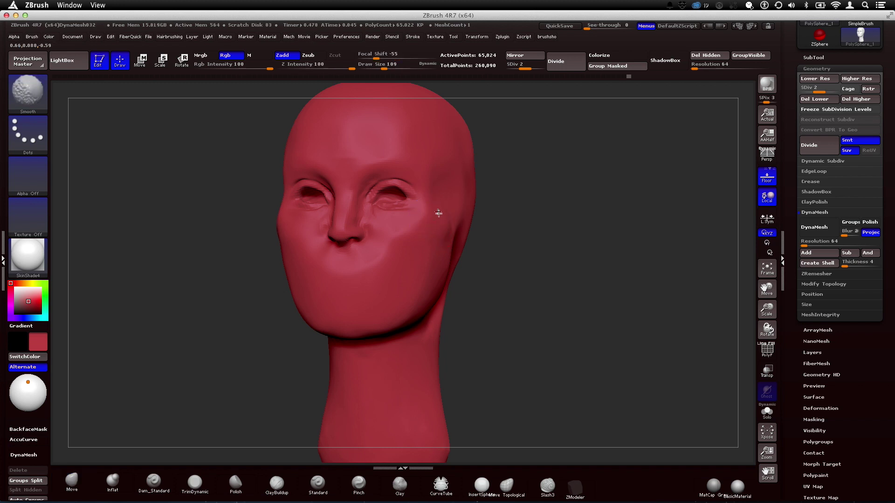
pyautogui.keyDown('alt'); pyautogui.moveTo(512, 225); pyautogui.dragTo(410, 229); pyautogui.keyUp('alt')
# Step: Nudge the inner eye corner and eyelid edge with the Move brush, reducing its draw size to about 57
pyautogui.moveTo(512, 222); pyautogui.dragTo(554, 247)
pyautogui.press('[')
pyautogui.press('[')
pyautogui.moveTo(368, 188); pyautogui.dragTo(369, 184)
pyautogui.press('[')
pyautogui.press('[')
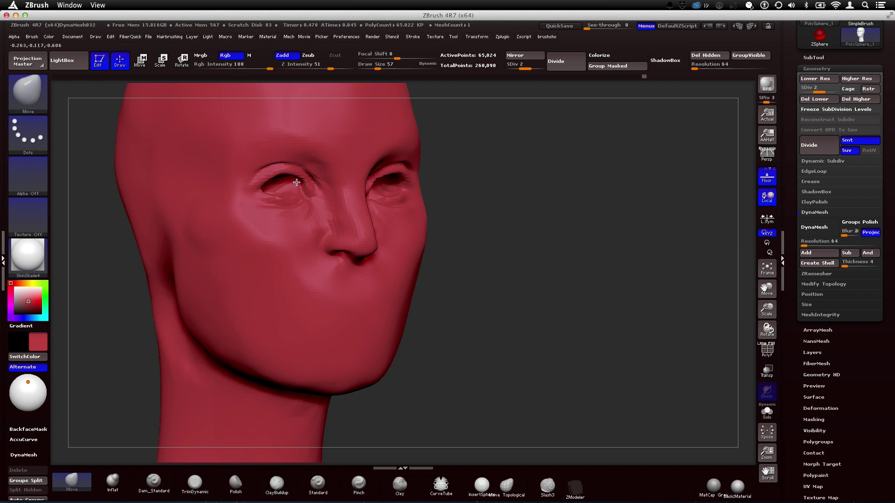
# Step: Refine both inner eye corners with the Move brush at draw size about 41 to 45, and check the whole head
pyautogui.press('[')
pyautogui.moveTo(463, 184); pyautogui.dragTo(393, 169)
pyautogui.press(']')
pyautogui.press(']')
pyautogui.press(']')
pyautogui.press('[')
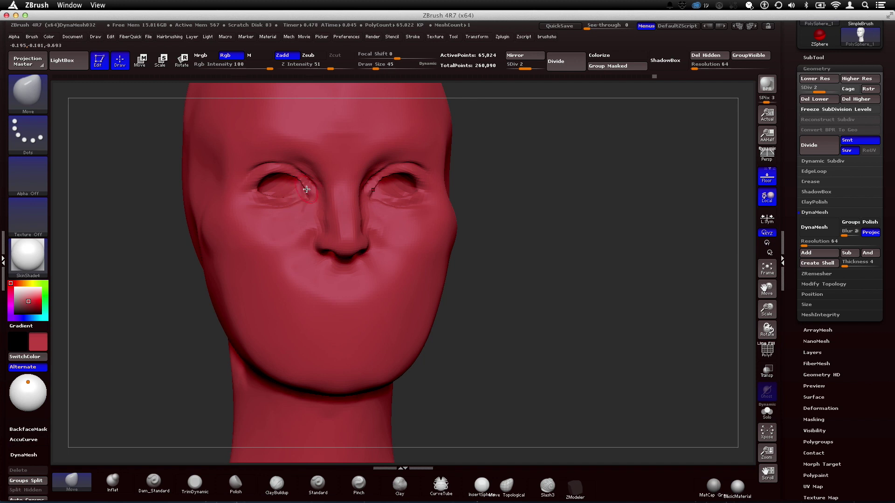
pyautogui.moveTo(532, 222); pyautogui.dragTo(365, 198)
pyautogui.press('[')
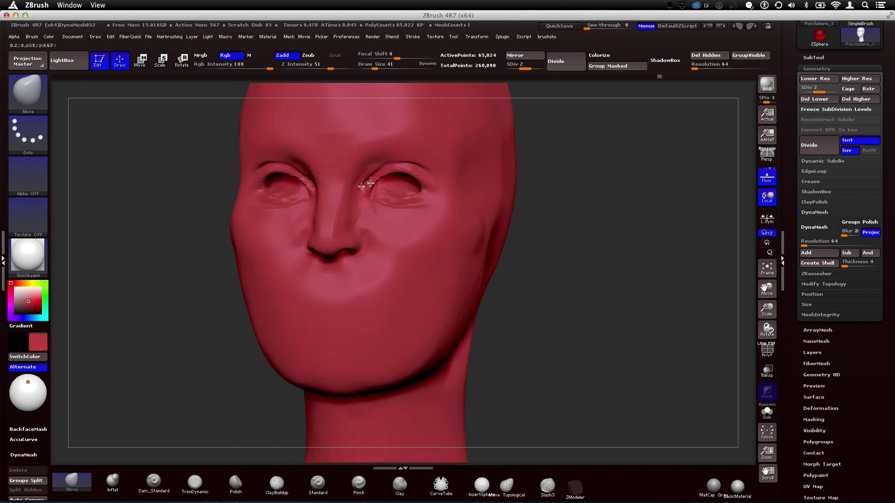
pyautogui.keyDown('alt'); pyautogui.moveTo(599, 237); pyautogui.dragTo(699, 172); pyautogui.keyUp('alt')
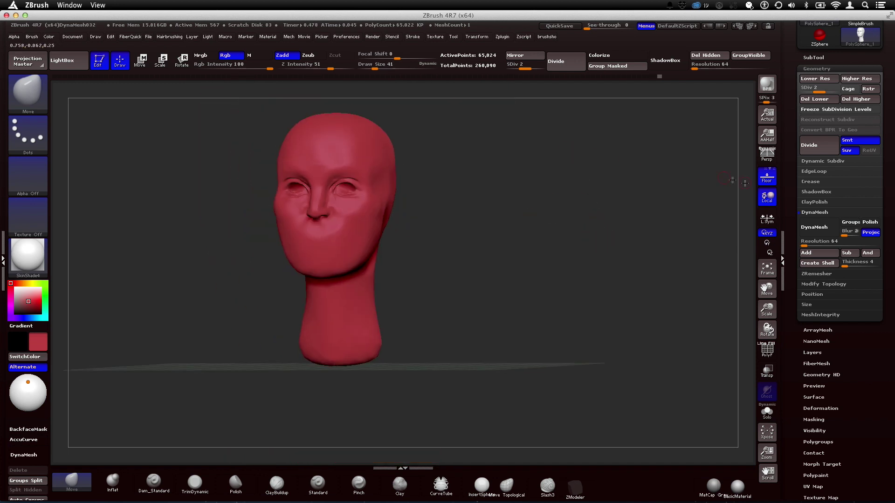
pyautogui.keyDown('alt'); pyautogui.moveTo(445, 224); pyautogui.dragTo(425, 192); pyautogui.keyUp('alt')
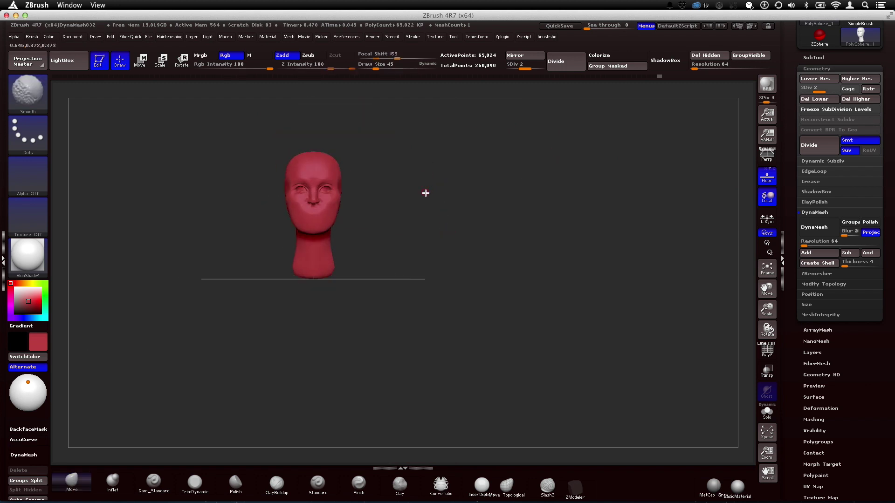